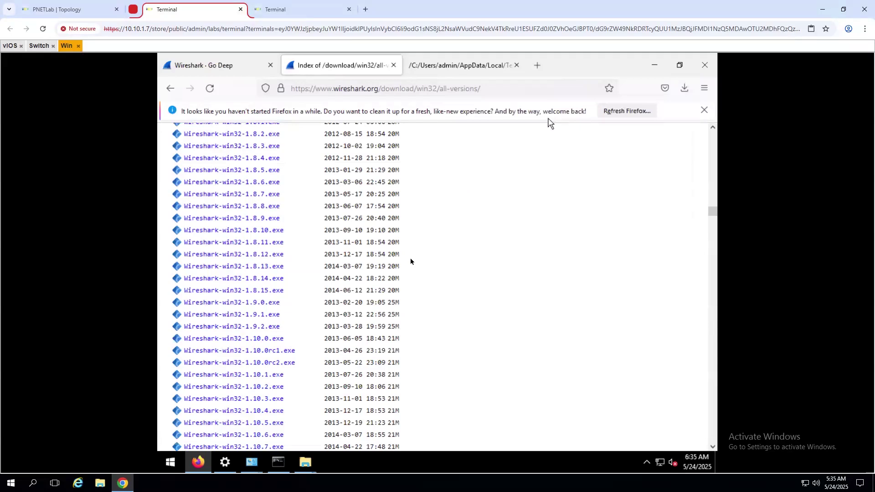
# - Run the Wireshark 1.9.1 installer with default components and shortcuts into C:\Program Files\Wireshark
pyautogui.click(470, 270)
pyautogui.click(488, 347)
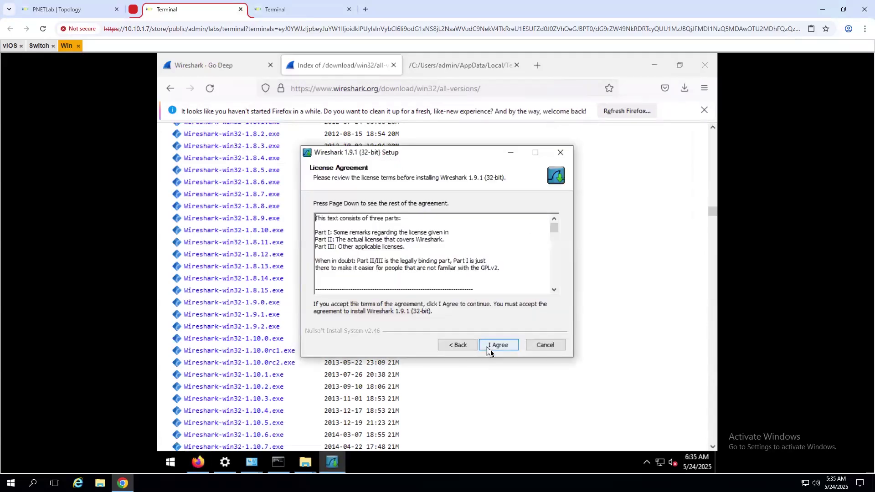
pyautogui.click(497, 348)
pyautogui.click(495, 348)
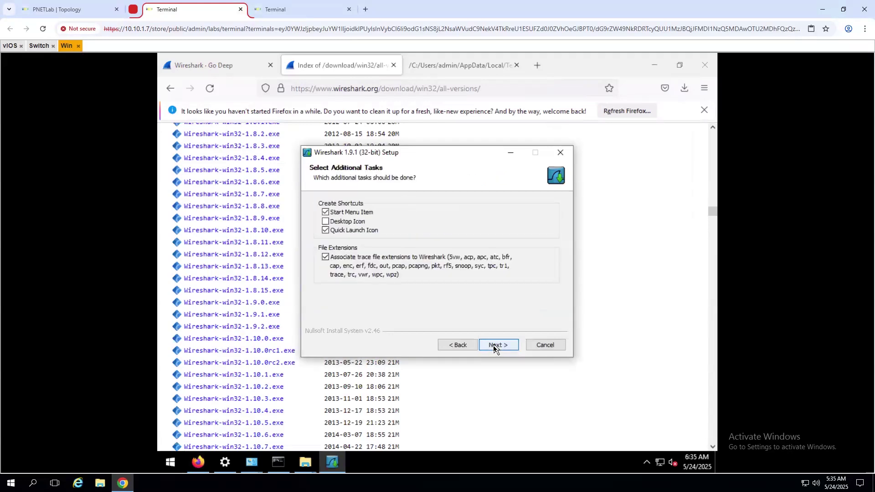
pyautogui.click(493, 347)
pyautogui.click(493, 348)
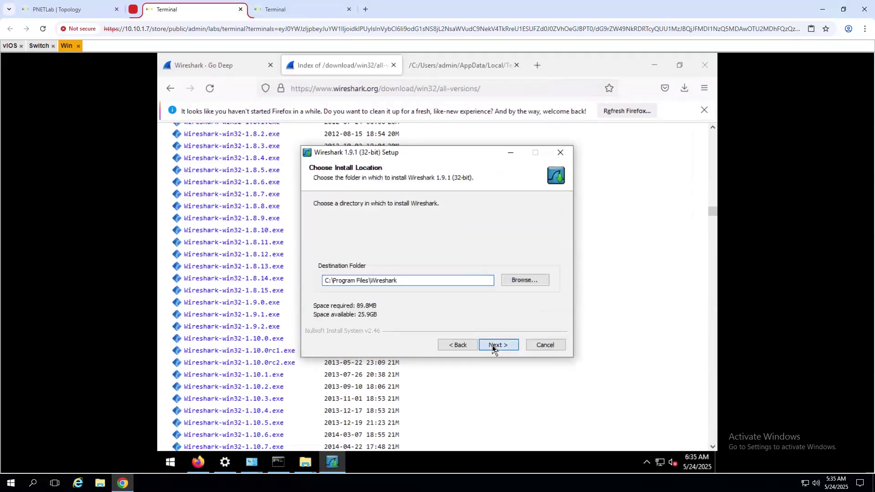
pyautogui.click(493, 347)
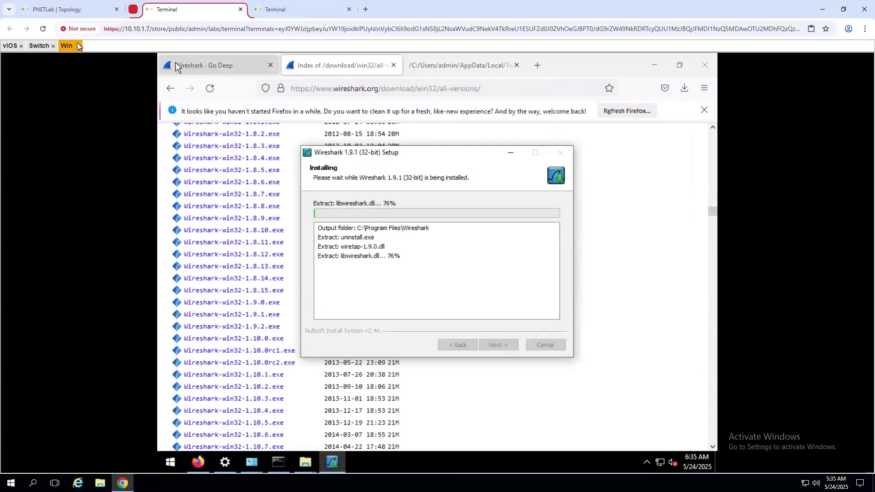
# - Acknowledge the unsupported WinPcap 4.1.3 error and finish the Wireshark installation
pyautogui.click(84, 12)
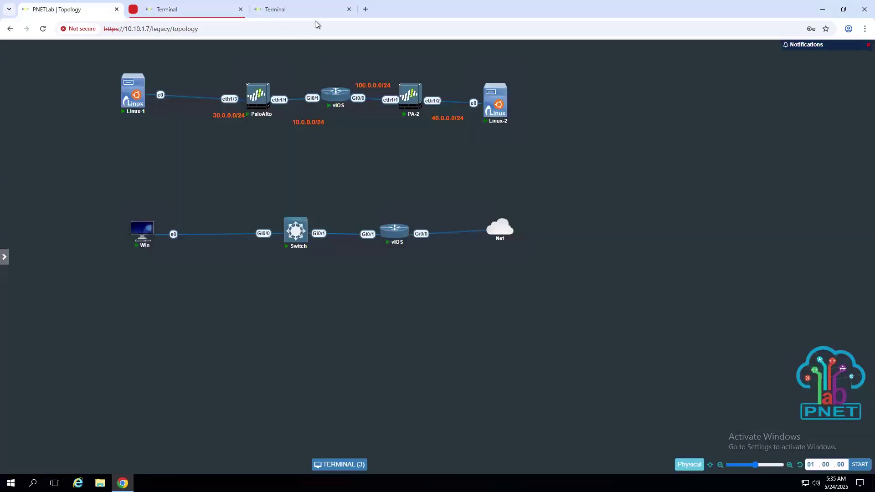
pyautogui.click(293, 10)
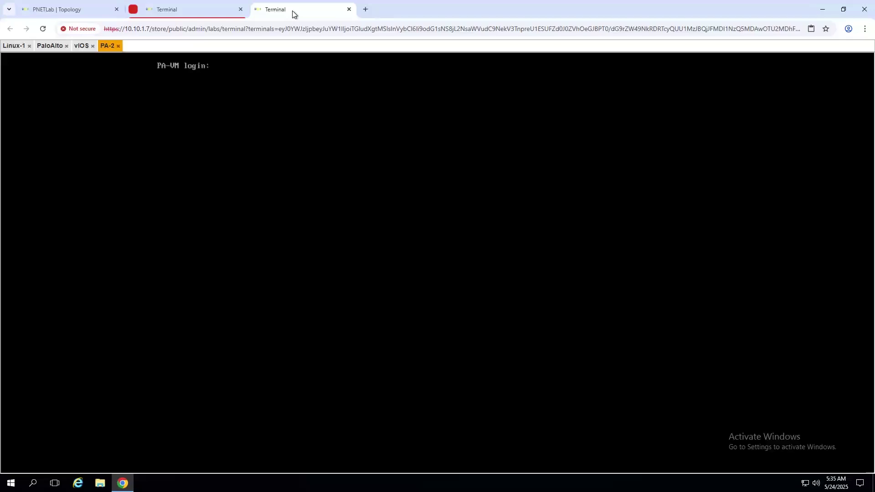
pyautogui.click(157, 10)
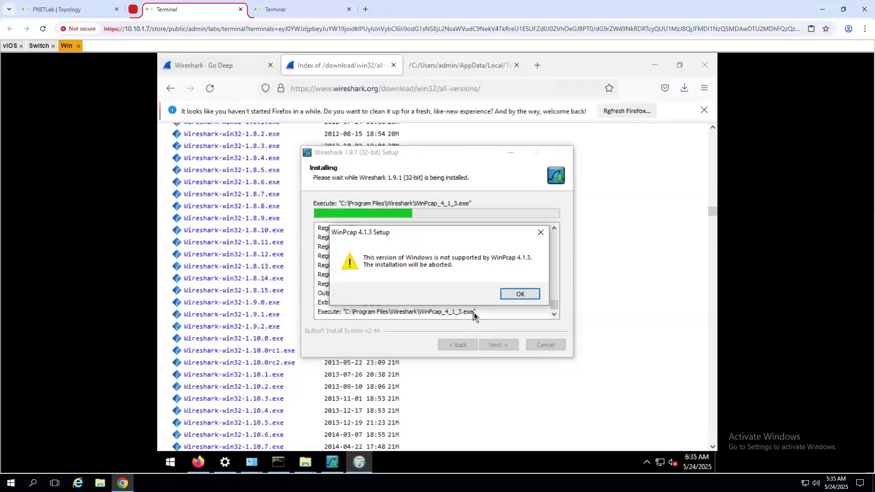
pyautogui.click(519, 295)
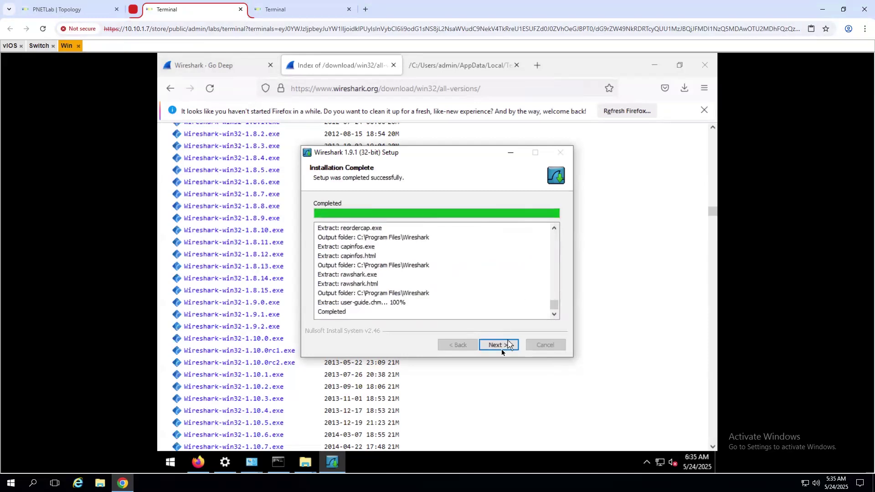
pyautogui.click(500, 347)
pyautogui.click(500, 348)
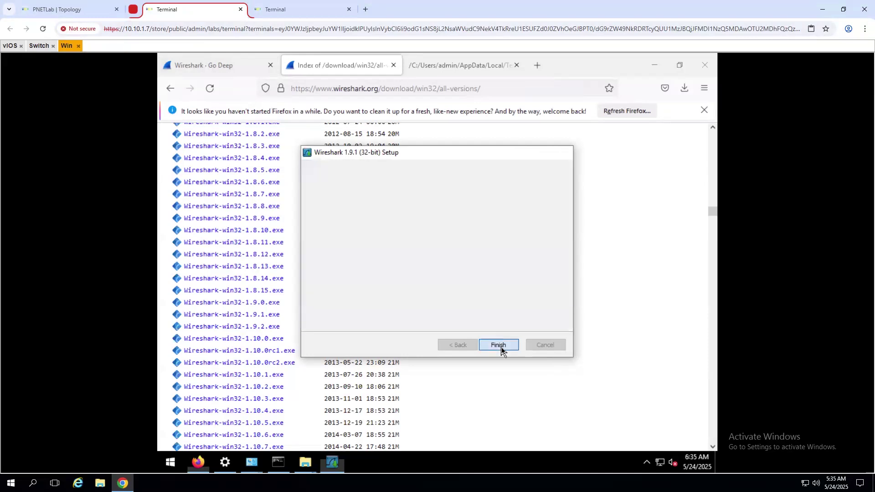
# - Launch Wireshark 1.9.1, dismiss the WinPcap and update prompts, and maximize it
pyautogui.click(170, 463)
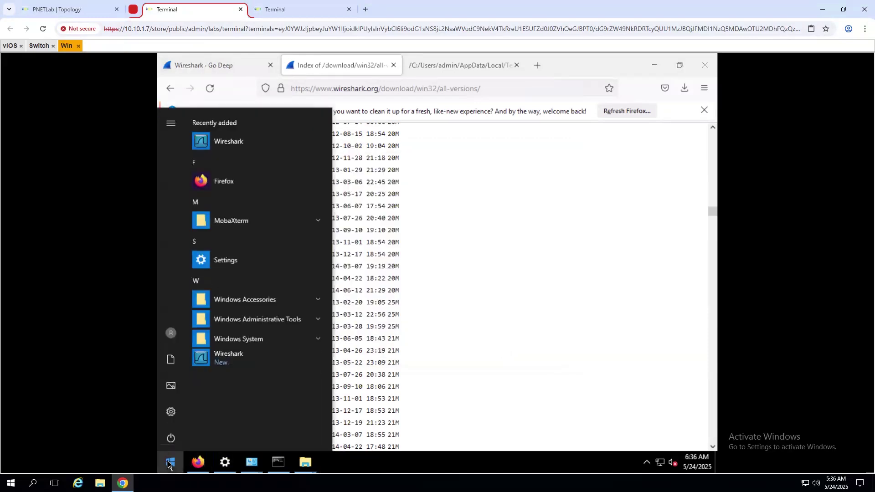
pyautogui.click(247, 360)
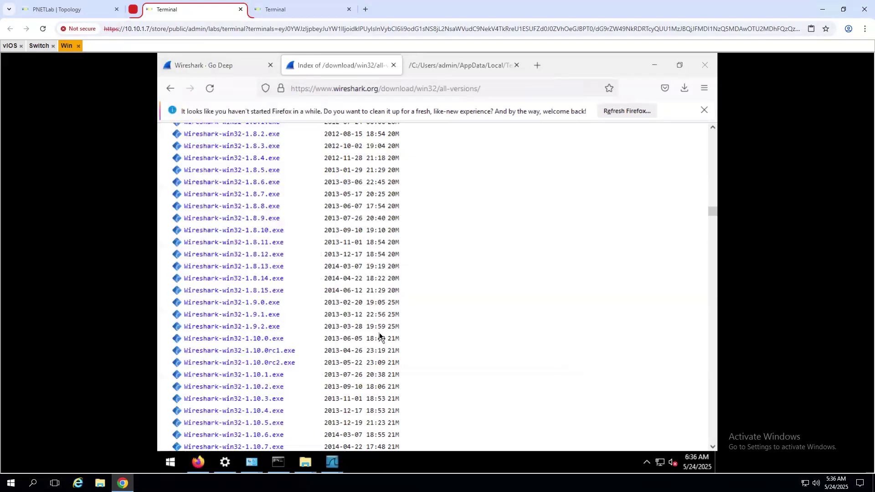
pyautogui.click(273, 151)
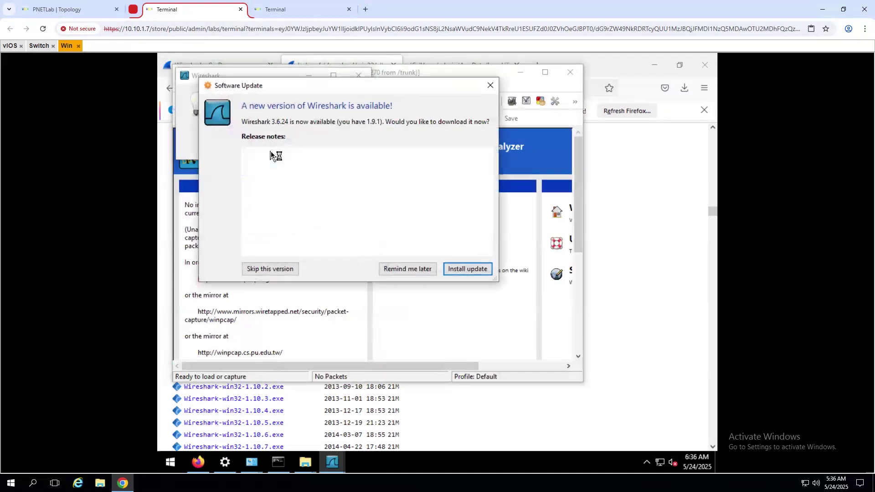
pyautogui.click(419, 272)
pyautogui.click(279, 146)
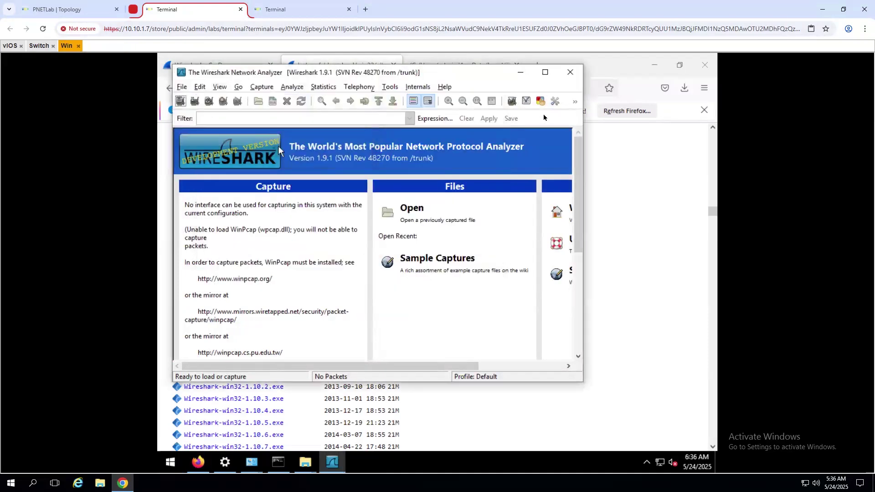
pyautogui.click(544, 73)
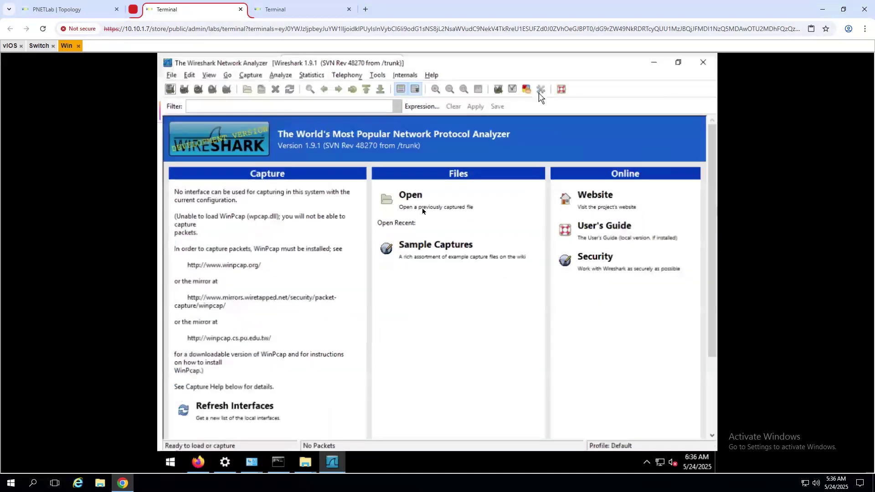
# - Look over the Open capture file dialog and File menu without choosing anything
pyautogui.click(417, 201)
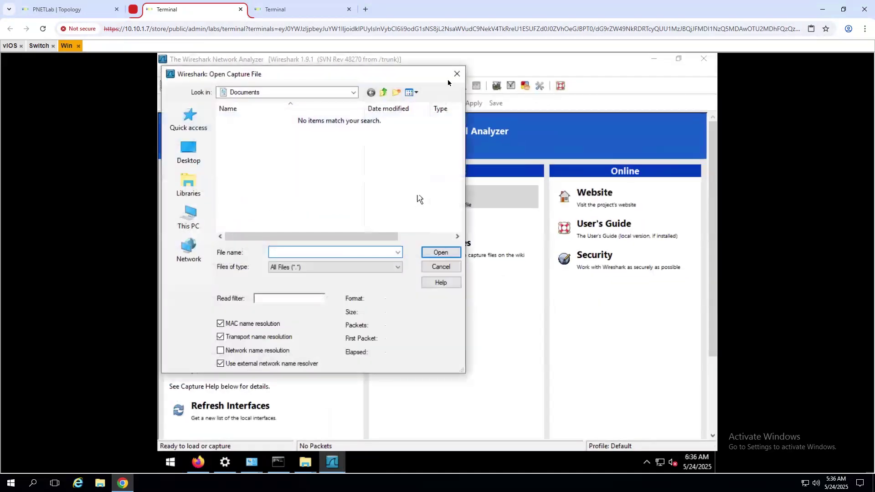
pyautogui.click(449, 79)
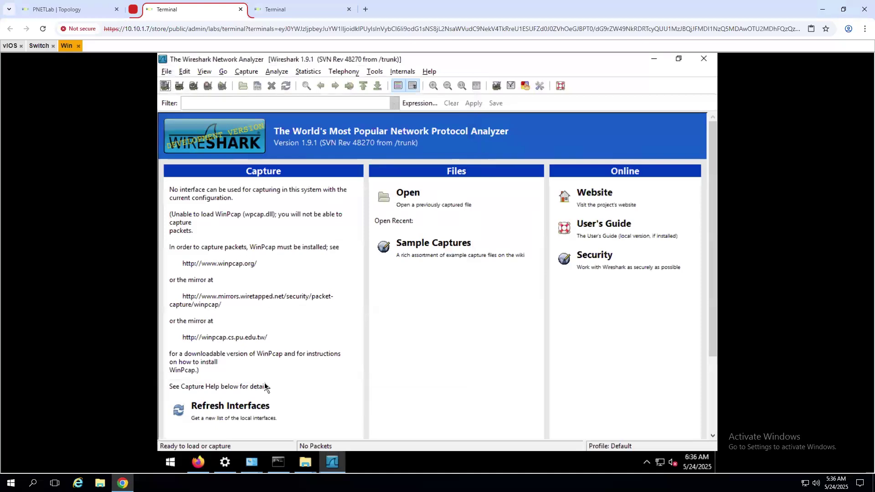
pyautogui.scroll(-3, 266, 386)
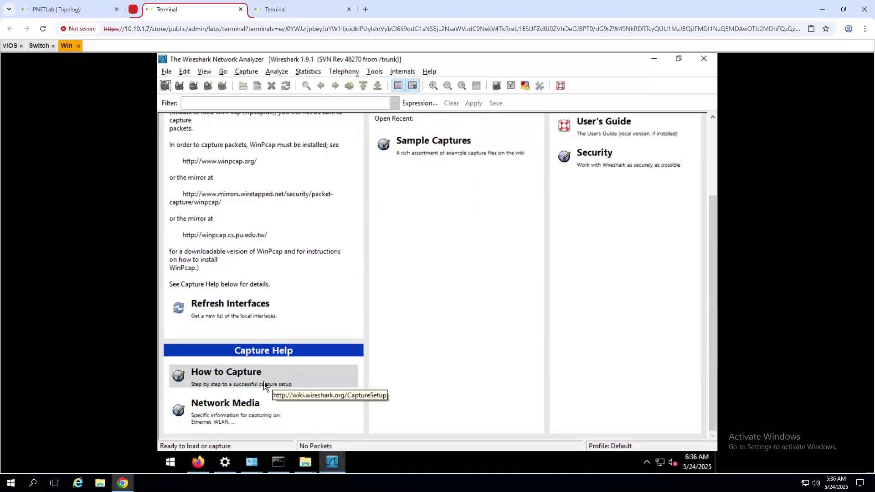
pyautogui.scroll(3, 266, 385)
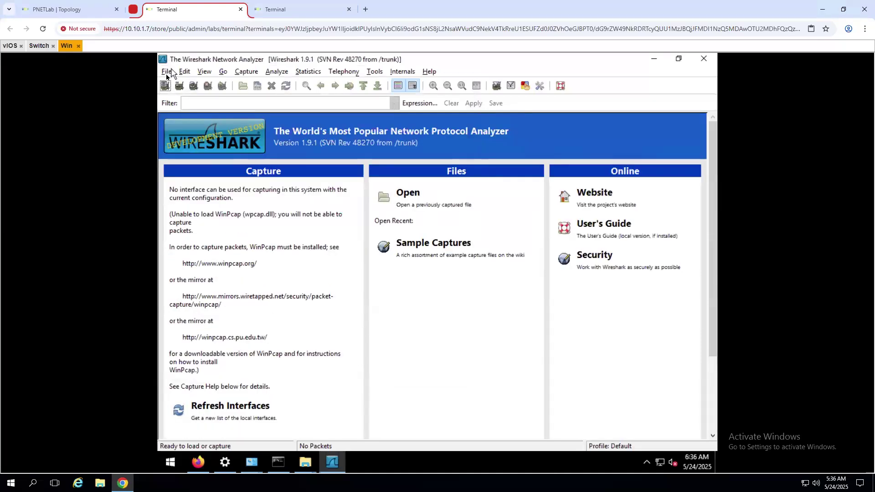
pyautogui.click(166, 71)
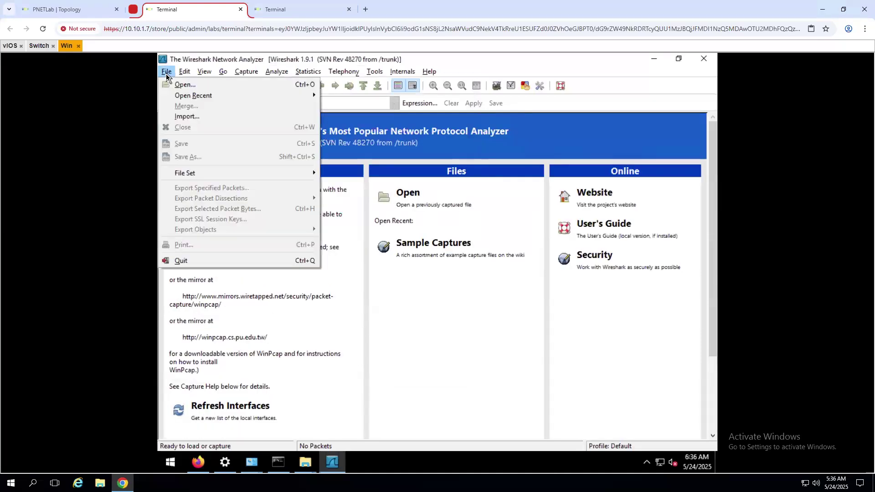
pyautogui.click(395, 363)
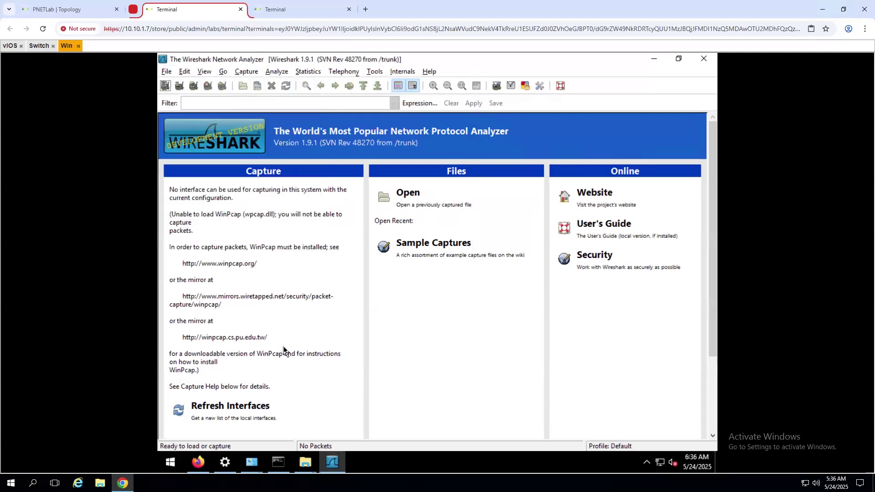
pyautogui.scroll(-3, 283, 350)
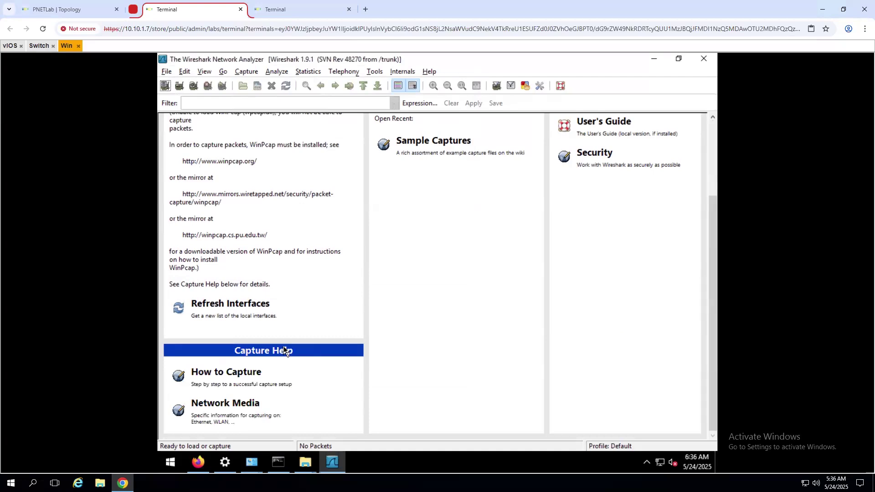
pyautogui.scroll(3, 284, 350)
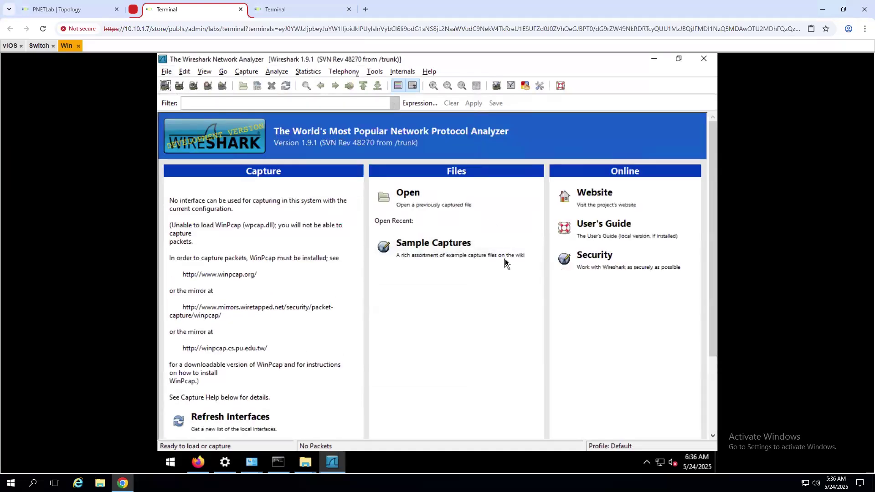
pyautogui.scroll(-3, 277, 319)
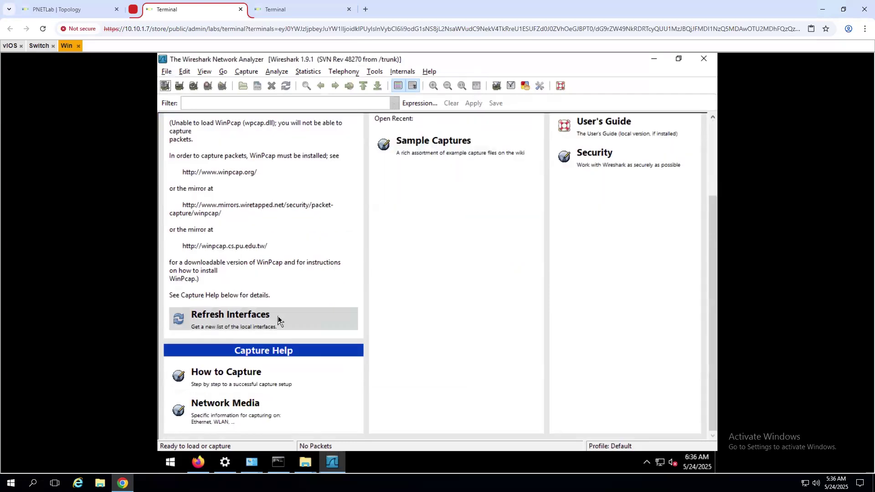
# - Open the How to Capture wiki page in Firefox, close the duplicate tab, then return to the topology
pyautogui.click(256, 369)
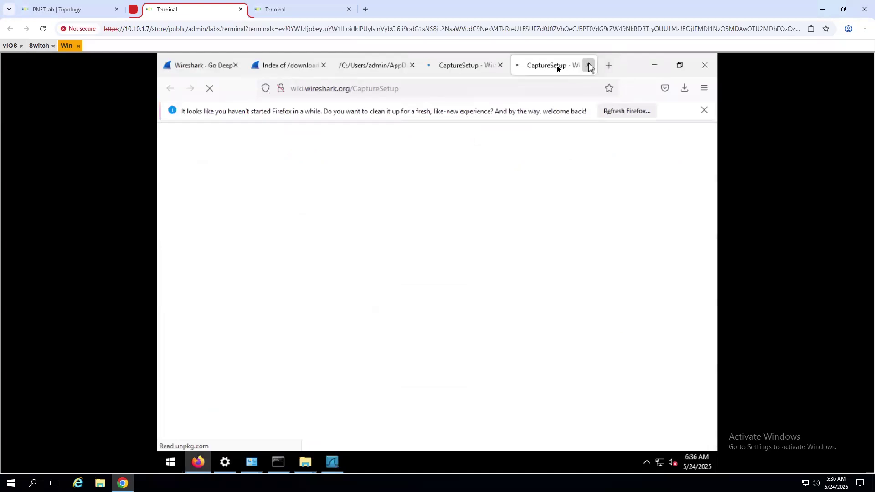
pyautogui.click(588, 65)
pyautogui.click(446, 66)
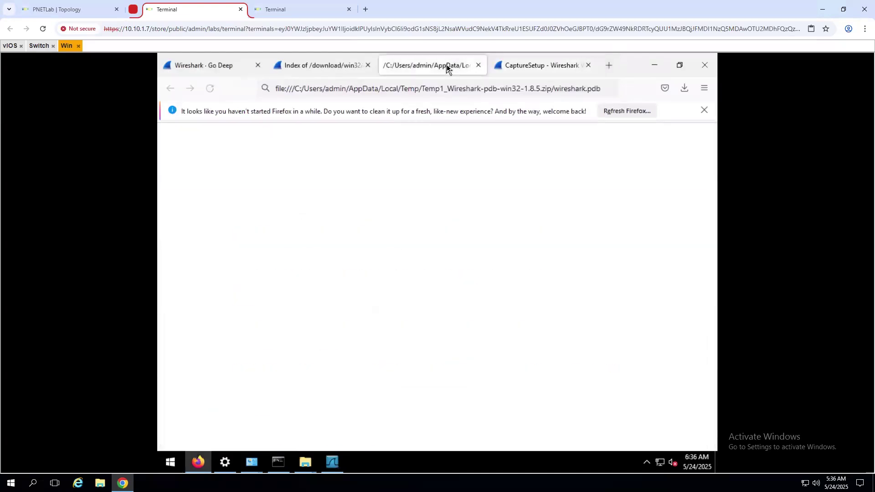
pyautogui.click(346, 65)
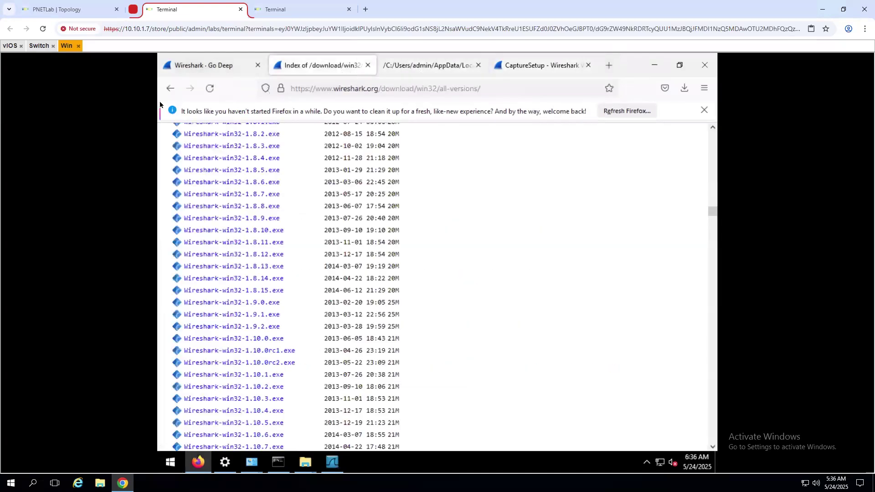
pyautogui.click(62, 10)
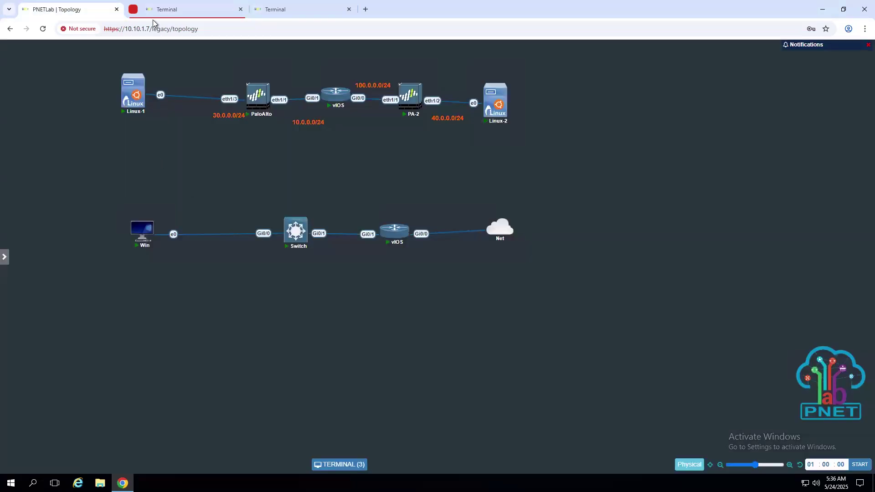
# - Check the PA-2 and Linux-1 consoles, then nudge the Linux-1 node right on the topology
pyautogui.click(284, 9)
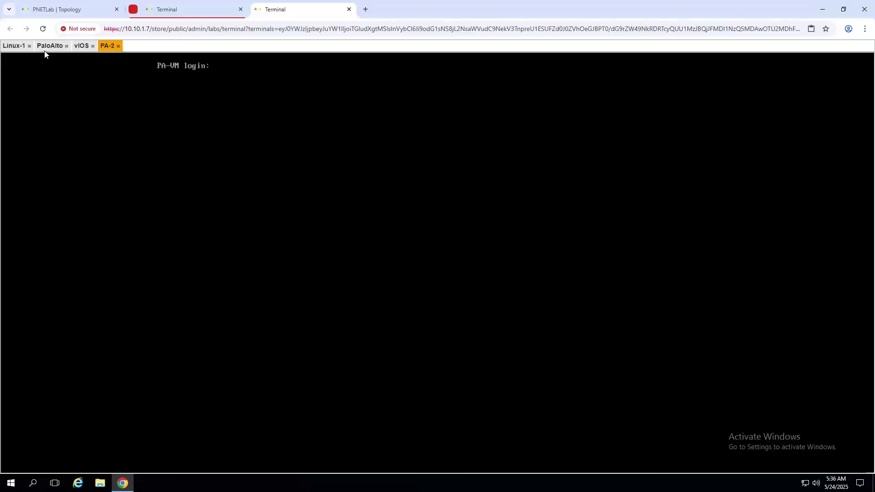
pyautogui.click(13, 46)
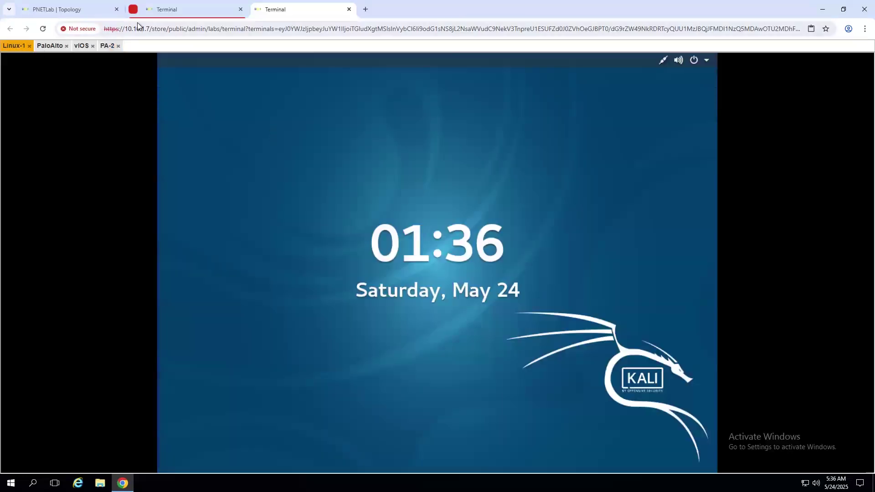
pyautogui.click(76, 15)
pyautogui.moveTo(137, 98); pyautogui.dragTo(159, 104)
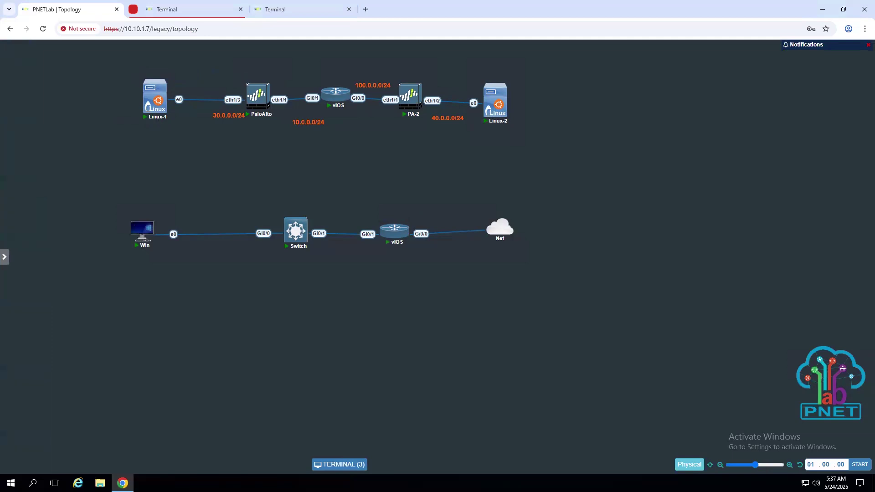
pyautogui.hotkey('ctrl', 'shift', 'h')
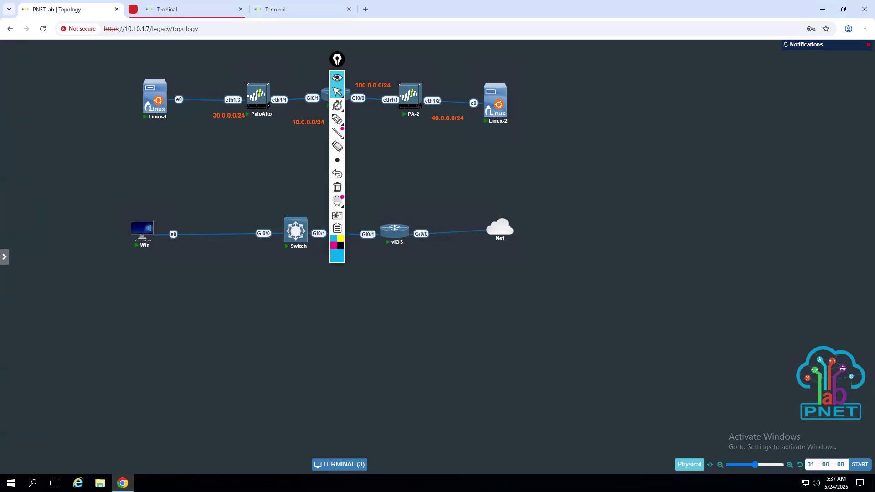
pyautogui.hotkey('ctrl', 'shift', 'h')
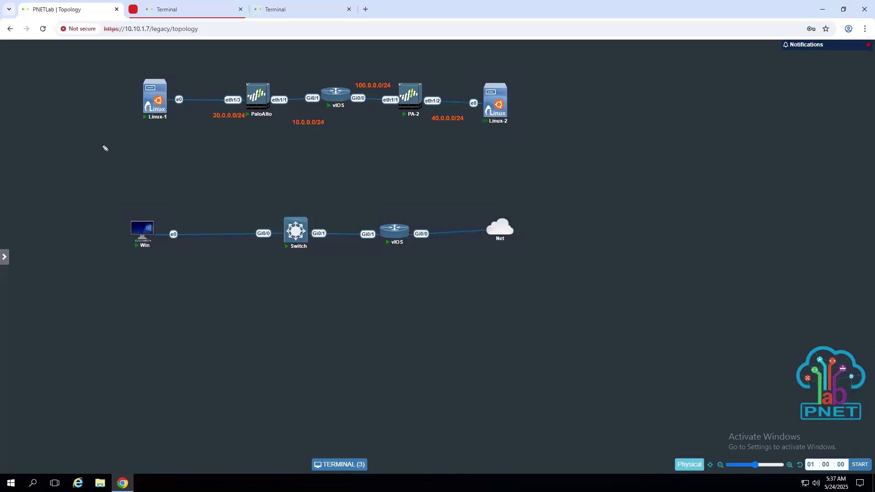
pyautogui.moveTo(247, 71)
pyautogui.mouseDown()
pyautogui.moveTo(382, 54)
pyautogui.moveTo(453, 63)
pyautogui.mouseUp()
pyautogui.moveTo(259, 131); pyautogui.dragTo(460, 118)
pyautogui.moveTo(454, 63); pyautogui.dragTo(467, 120)
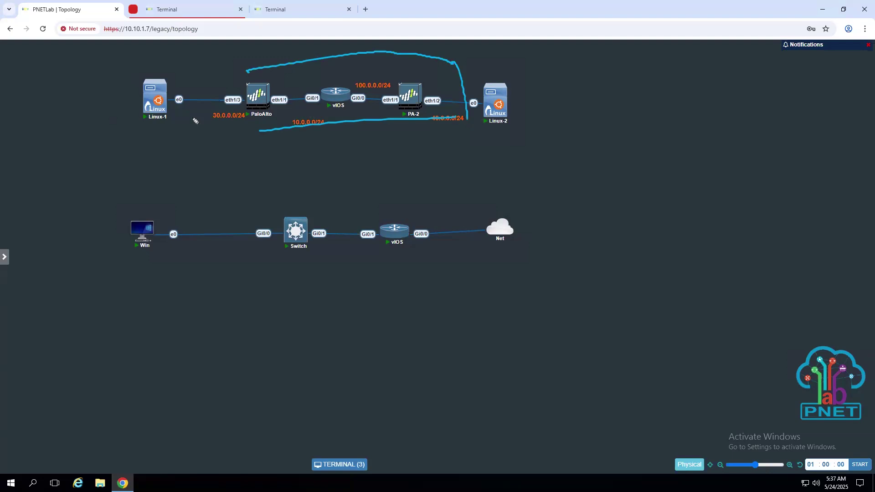
pyautogui.moveTo(270, 131); pyautogui.dragTo(247, 70)
pyautogui.moveTo(276, 104)
pyautogui.mouseDown()
pyautogui.moveTo(262, 160)
pyautogui.moveTo(276, 167)
pyautogui.mouseUp()
pyautogui.moveTo(392, 105)
pyautogui.mouseDown()
pyautogui.moveTo(388, 171)
pyautogui.moveTo(401, 181)
pyautogui.mouseUp()
pyautogui.moveTo(150, 130)
pyautogui.mouseDown()
pyautogui.moveTo(153, 166)
pyautogui.moveTo(167, 167)
pyautogui.mouseUp()
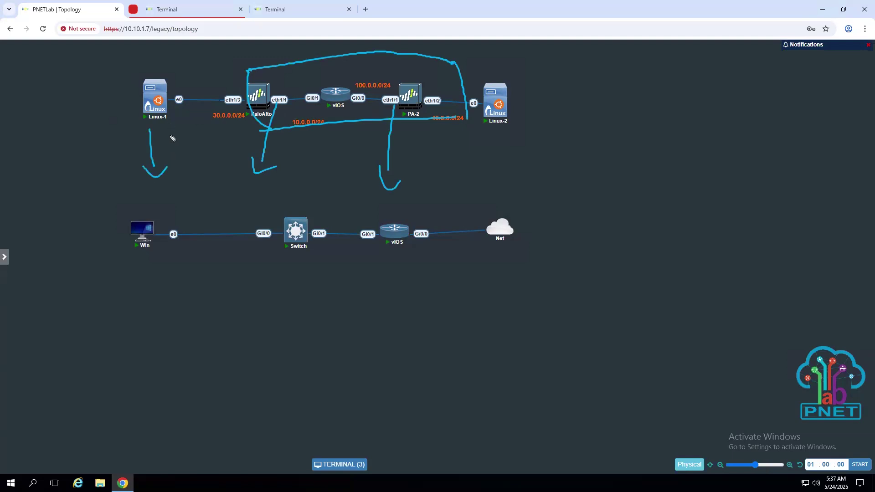
pyautogui.moveTo(158, 63)
pyautogui.mouseDown()
pyautogui.moveTo(114, 73)
pyautogui.moveTo(120, 193)
pyautogui.moveTo(190, 178)
pyautogui.mouseUp()
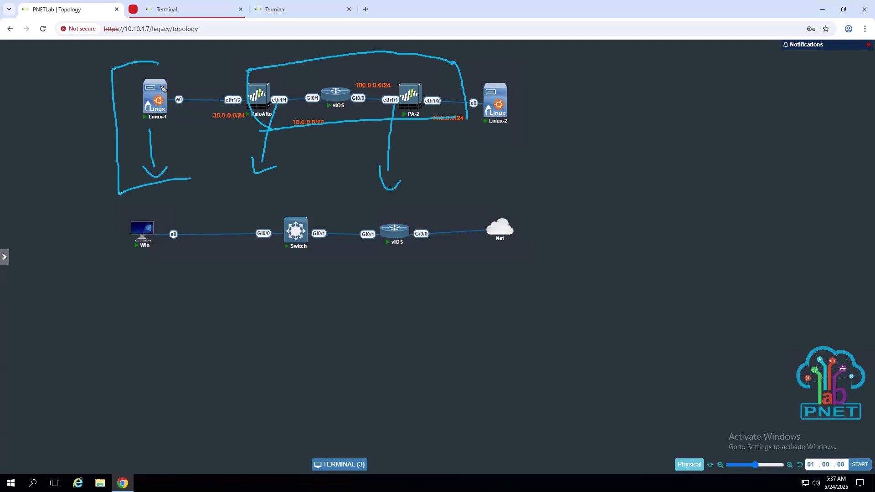
pyautogui.moveTo(146, 63)
pyautogui.mouseDown()
pyautogui.moveTo(358, 43)
pyautogui.moveTo(506, 53)
pyautogui.moveTo(512, 110)
pyautogui.moveTo(477, 140)
pyautogui.mouseUp()
pyautogui.moveTo(399, 140); pyautogui.dragTo(164, 180)
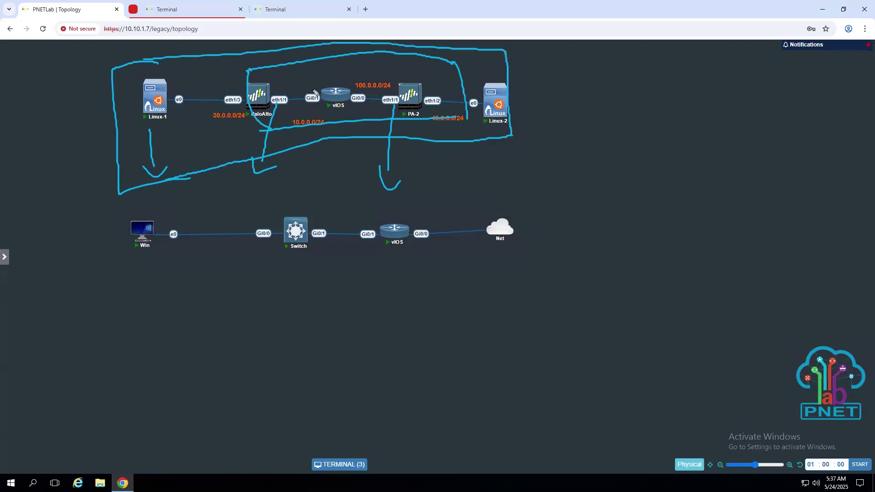
pyautogui.moveTo(308, 73)
pyautogui.mouseDown()
pyautogui.moveTo(300, 85)
pyautogui.moveTo(338, 79)
pyautogui.mouseUp()
pyautogui.moveTo(346, 75); pyautogui.dragTo(353, 72)
pyautogui.moveTo(366, 64); pyautogui.dragTo(358, 72)
pyautogui.moveTo(557, 97)
pyautogui.mouseDown()
pyautogui.moveTo(550, 109)
pyautogui.moveTo(567, 109)
pyautogui.moveTo(573, 98)
pyautogui.mouseUp()
pyautogui.click(559, 96)
pyautogui.moveTo(574, 103); pyautogui.dragTo(587, 106)
pyautogui.moveTo(594, 94)
pyautogui.mouseDown()
pyautogui.moveTo(592, 103)
pyautogui.moveTo(626, 99)
pyautogui.mouseUp()
pyautogui.click(614, 91)
pyautogui.moveTo(622, 93); pyautogui.dragTo(631, 91)
pyautogui.moveTo(636, 95)
pyautogui.mouseDown()
pyautogui.moveTo(673, 94)
pyautogui.moveTo(681, 83)
pyautogui.mouseUp()
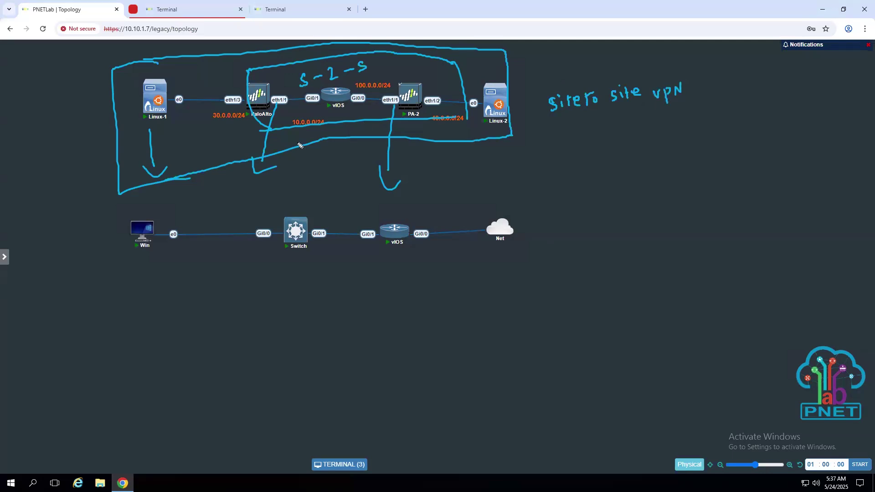
pyautogui.moveTo(301, 68); pyautogui.dragTo(285, 143)
pyautogui.moveTo(326, 58); pyautogui.dragTo(311, 136)
pyautogui.moveTo(360, 58); pyautogui.dragTo(340, 137)
pyautogui.moveTo(386, 65); pyautogui.dragTo(372, 145)
pyautogui.moveTo(394, 86); pyautogui.dragTo(379, 137)
pyautogui.moveTo(429, 57)
pyautogui.mouseDown()
pyautogui.moveTo(415, 110)
pyautogui.moveTo(438, 120)
pyautogui.mouseUp()
pyautogui.moveTo(461, 68); pyautogui.dragTo(449, 121)
pyautogui.moveTo(283, 68); pyautogui.dragTo(260, 131)
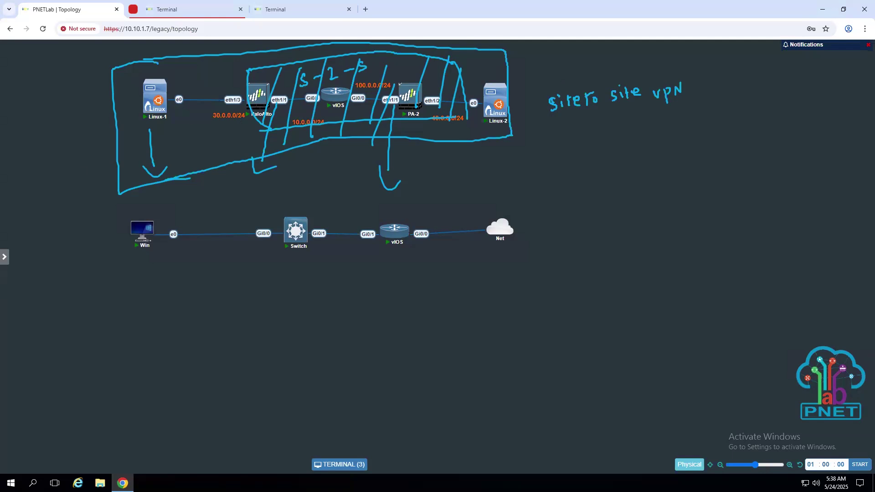
pyautogui.press('Escape')
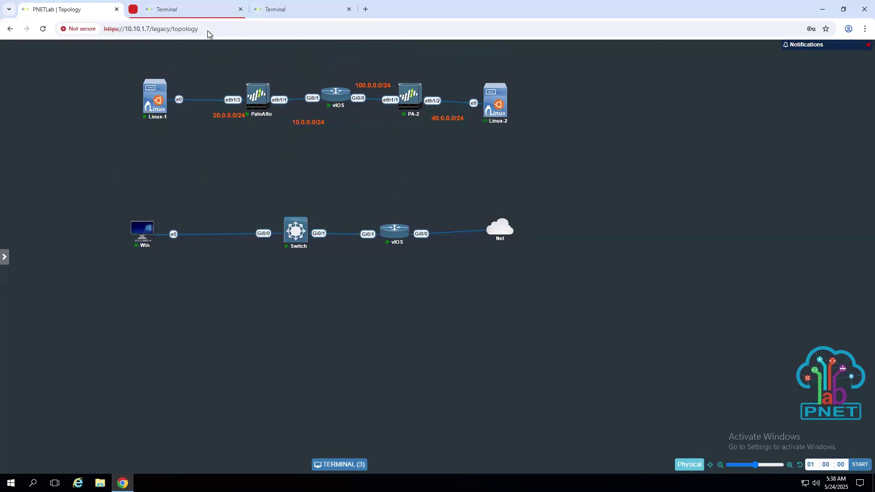
# - Look through the Kali and Windows console sessions and the lab topology
pyautogui.click(274, 10)
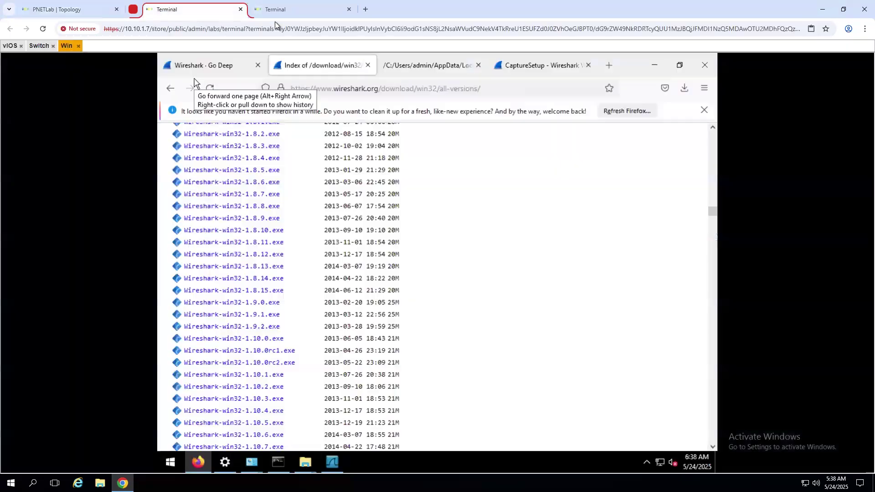
pyautogui.click(182, 13)
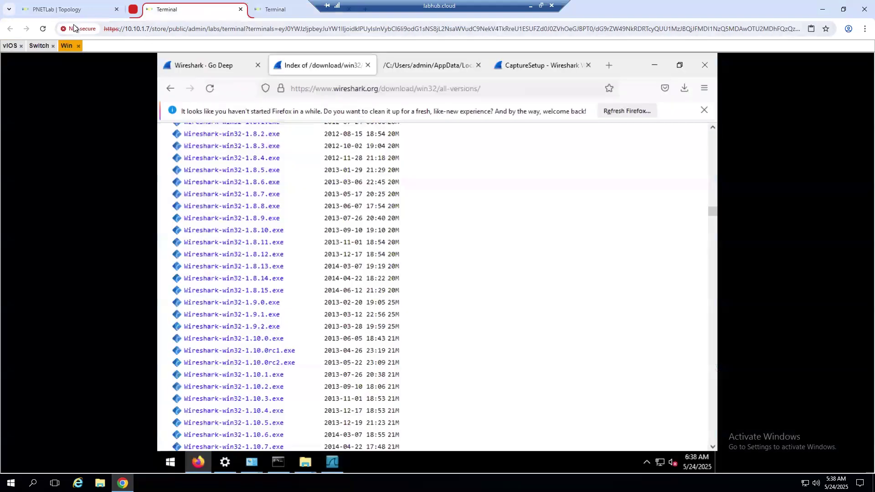
pyautogui.click(70, 10)
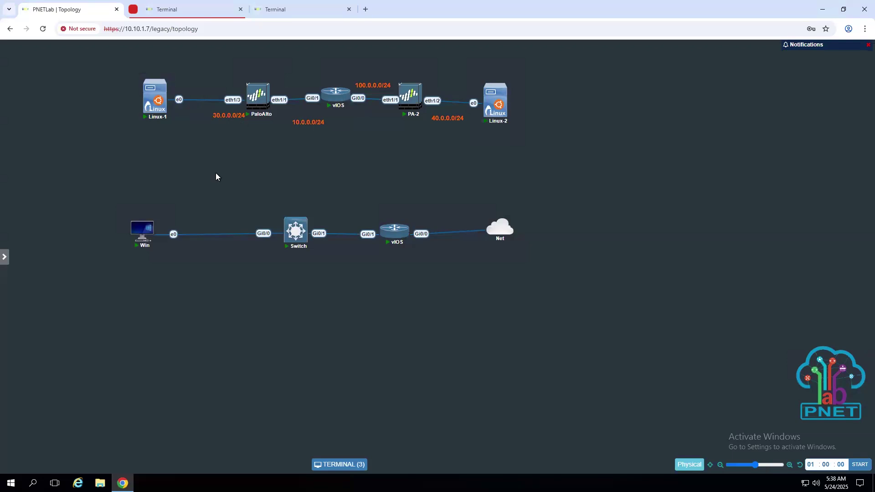
# - Unlock the Kali console with the root password and show the Palo Alto Packet Capture page
pyautogui.click(278, 10)
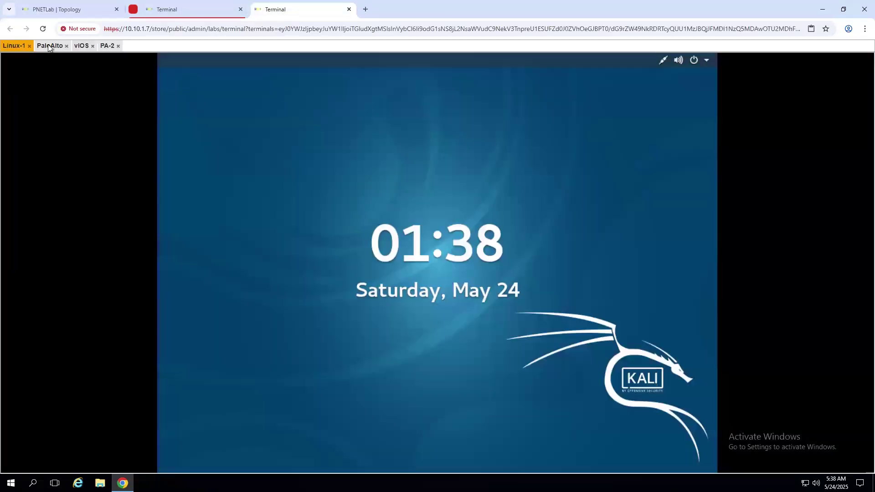
pyautogui.click(409, 264)
pyautogui.write('toor')
pyautogui.press('Return')
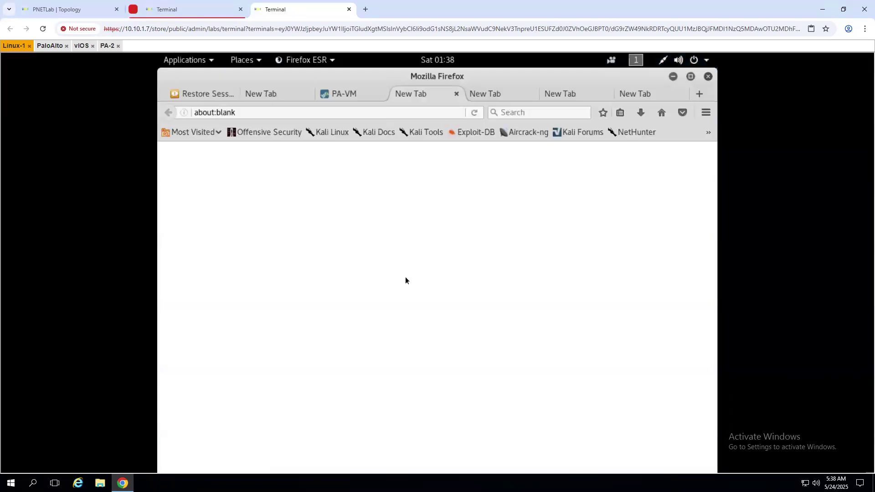
pyautogui.click(354, 94)
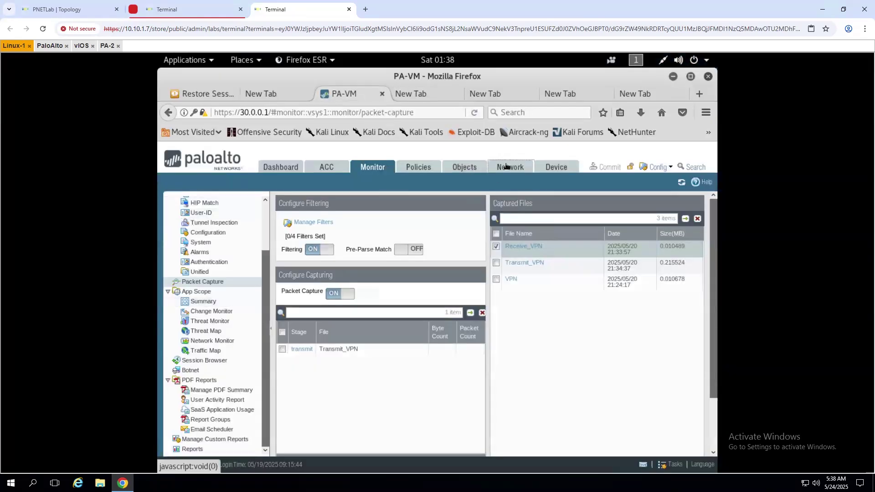
# - Show the Palo Alto IPSec Tunnels page with MYIPSEC up to peer 100.0.0.1
pyautogui.click(506, 166)
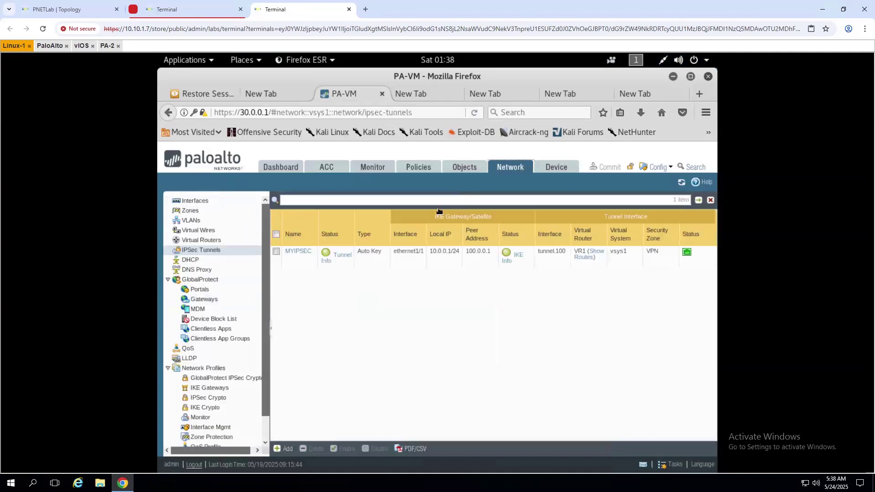
pyautogui.click(69, 11)
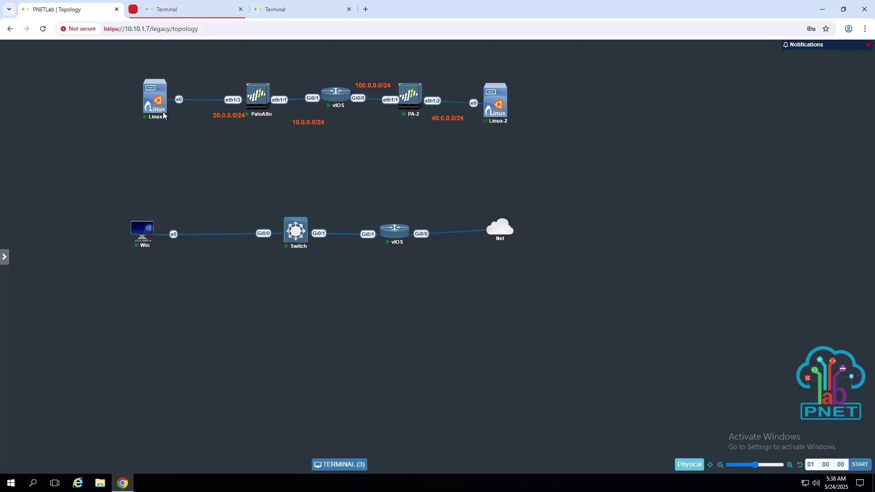
pyautogui.click(290, 10)
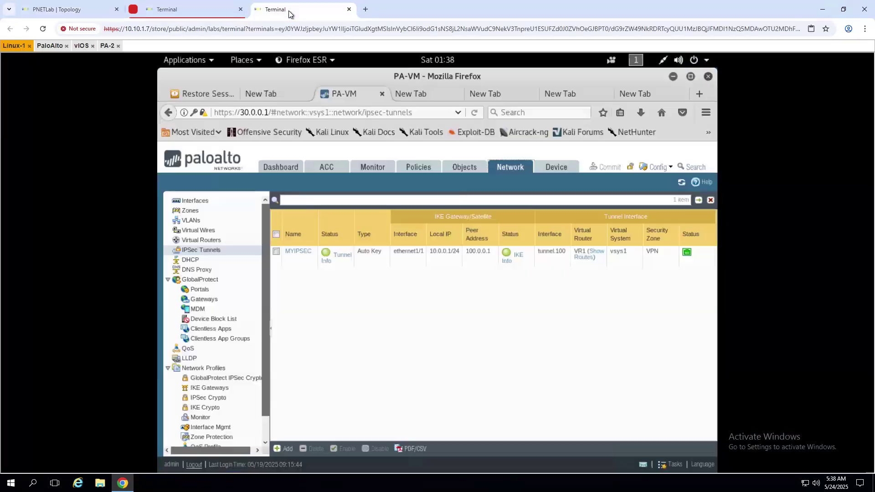
pyautogui.click(173, 14)
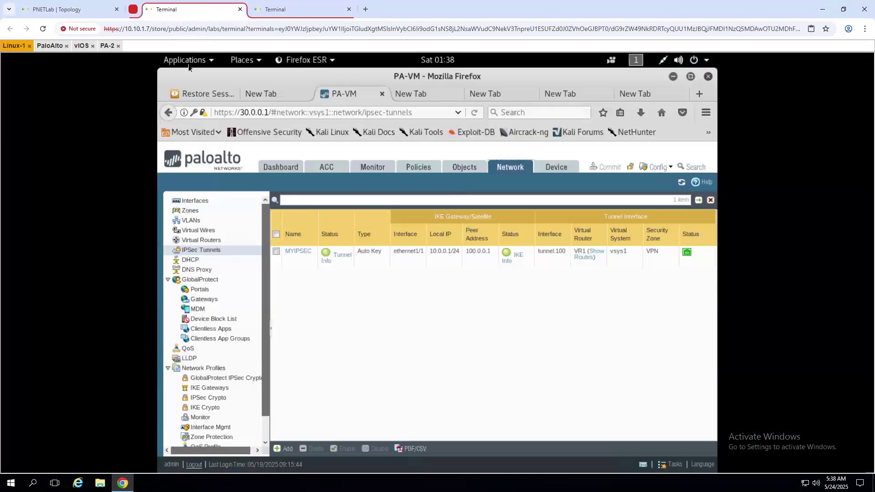
pyautogui.click(313, 9)
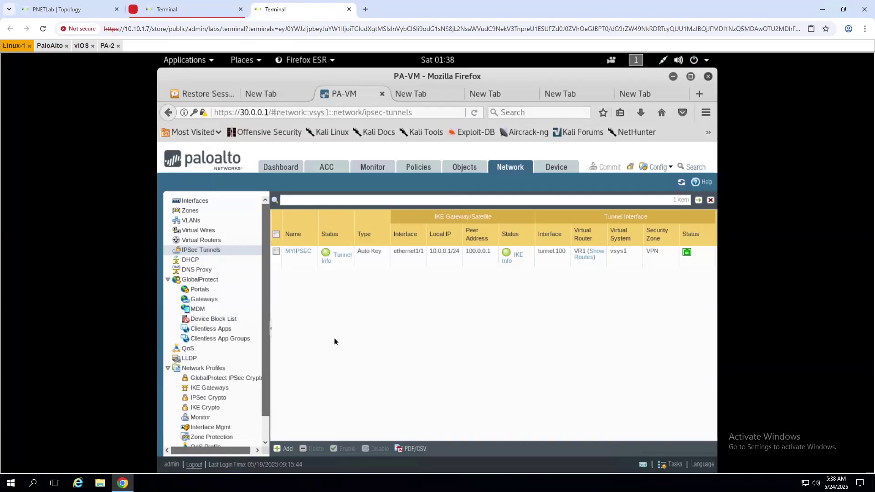
# - Put the Kali console tab in a new tab group, then drag it out ahead of the group
pyautogui.rightClick(290, 13)
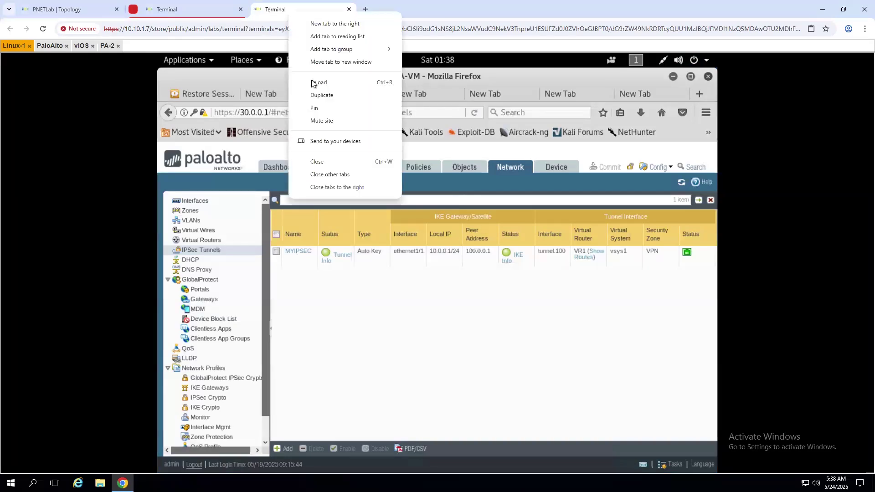
pyautogui.moveTo(347, 51)
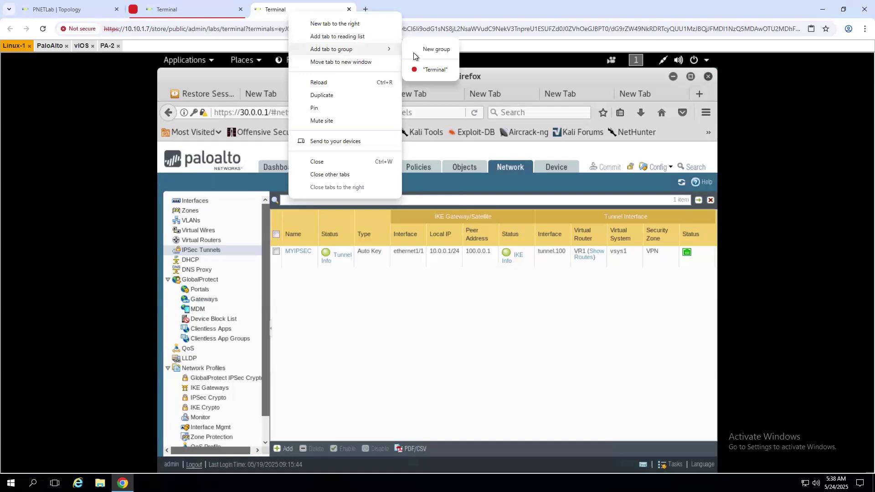
pyautogui.click(440, 52)
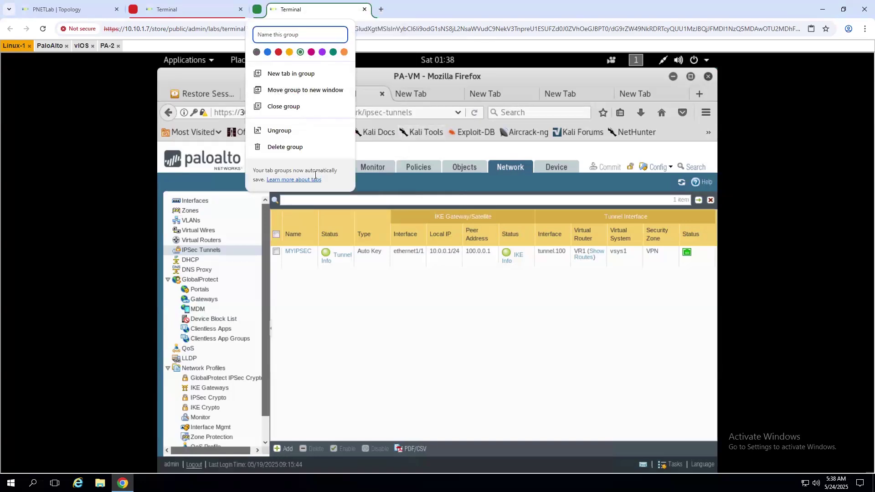
pyautogui.moveTo(296, 14); pyautogui.dragTo(158, 20)
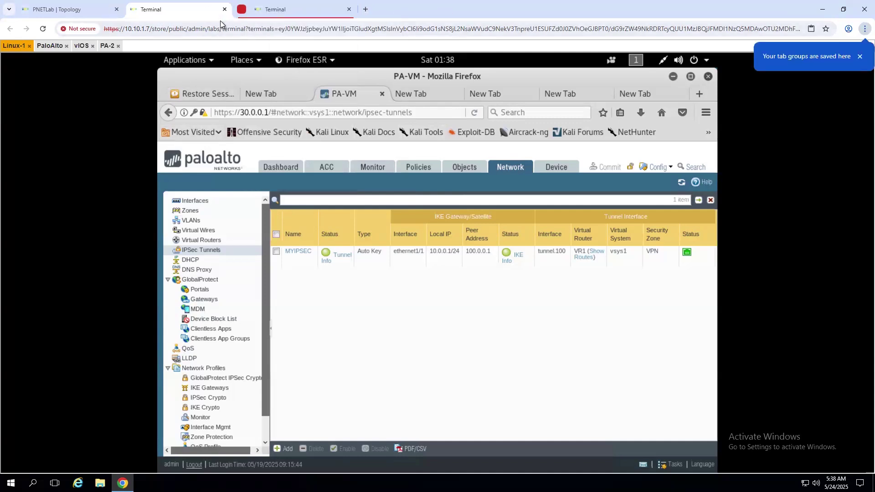
pyautogui.click(282, 9)
pyautogui.click(173, 12)
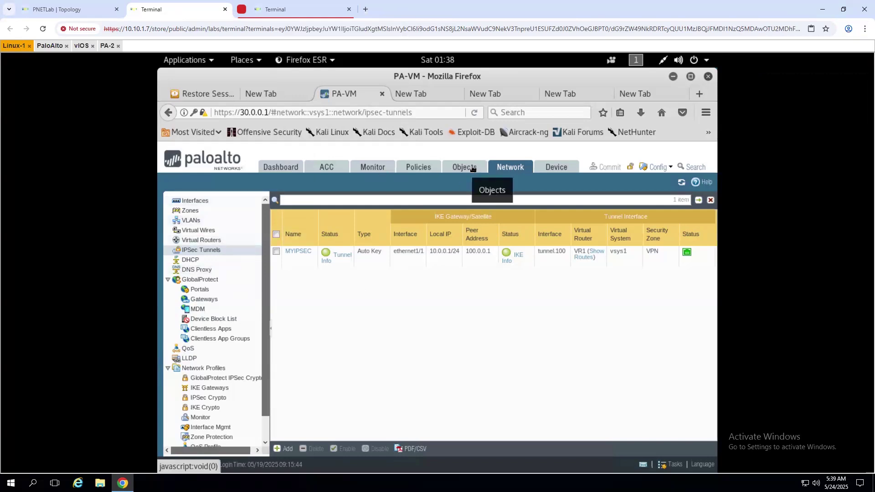
pyautogui.click(418, 173)
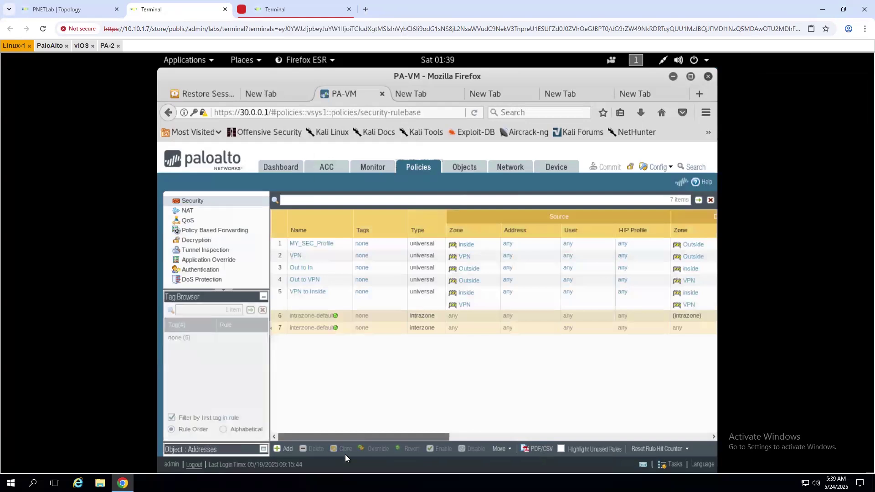
pyautogui.moveTo(564, 427); pyautogui.dragTo(300, 449)
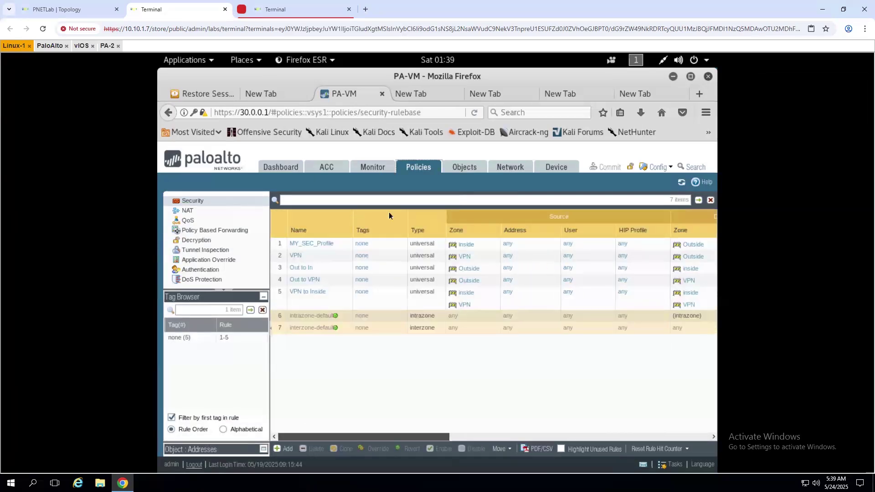
pyautogui.click(690, 76)
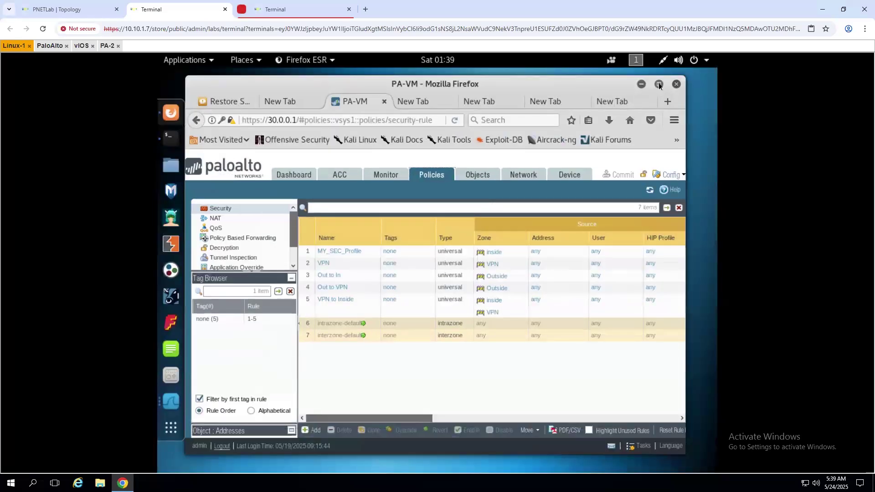
pyautogui.click(659, 84)
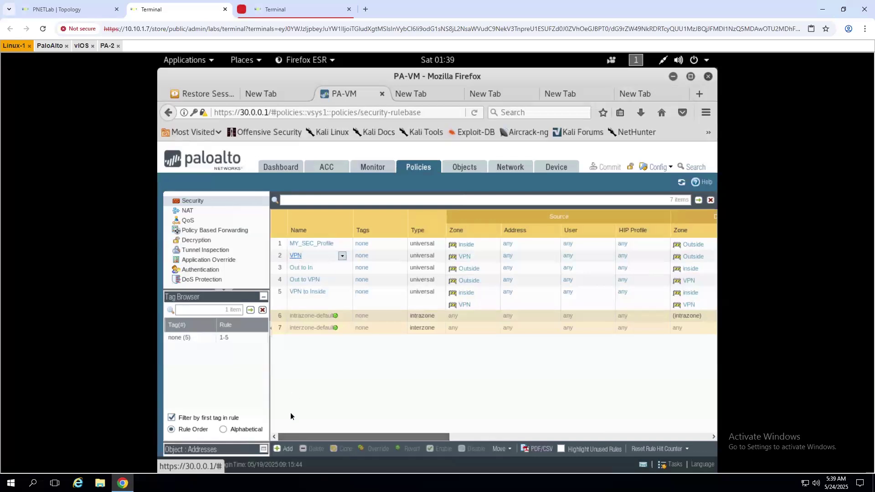
pyautogui.hscroll(5, 503, 425)
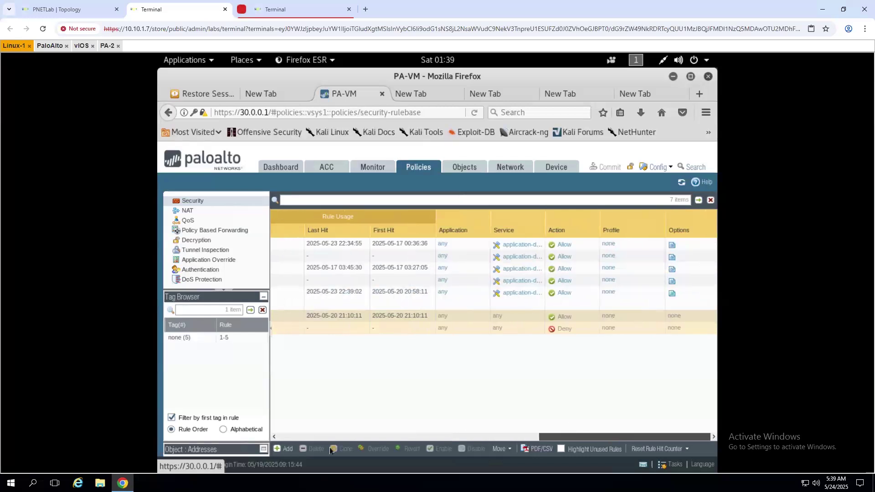
pyautogui.hscroll(-5, 331, 450)
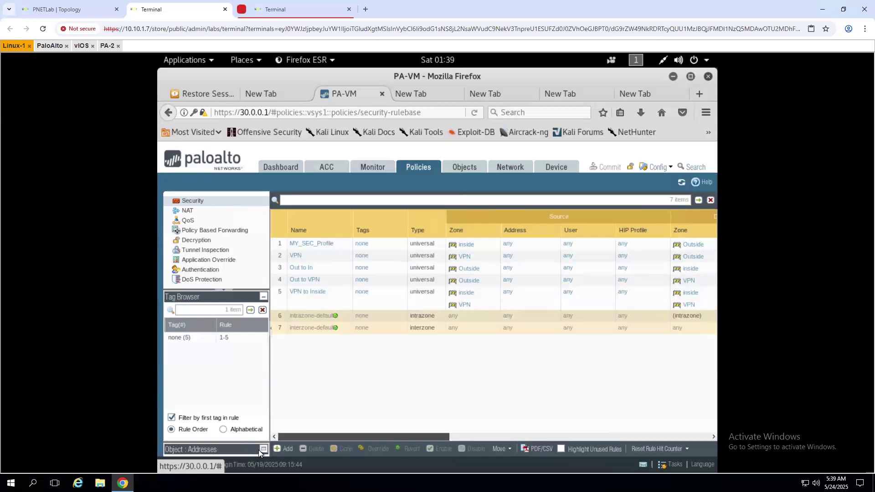
pyautogui.hscroll(5, 488, 437)
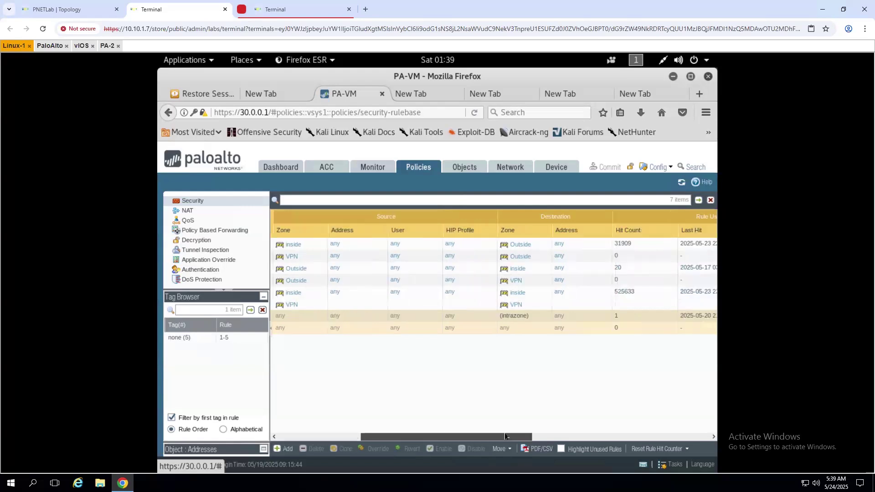
pyautogui.hscroll(-5, 239, 441)
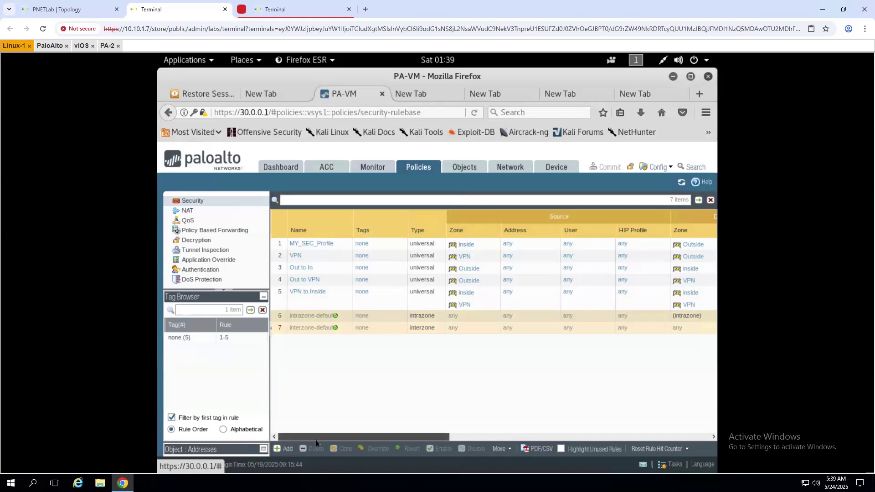
pyautogui.moveTo(315, 439); pyautogui.dragTo(329, 436)
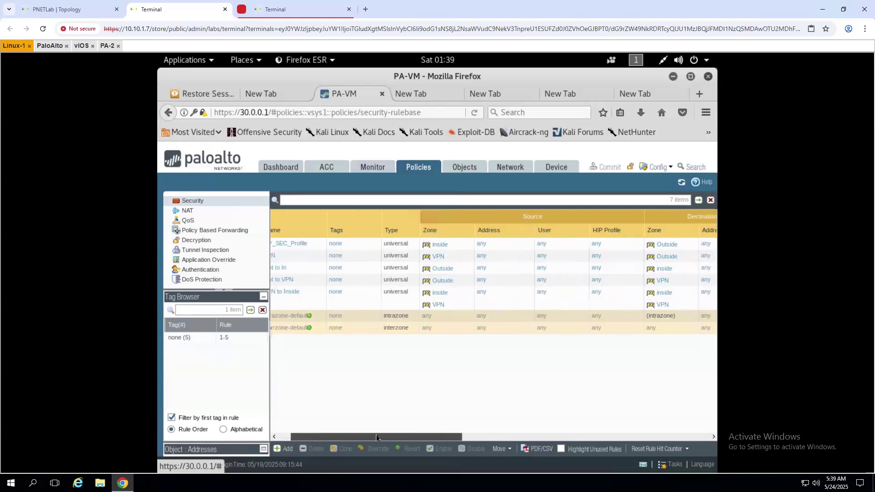
pyautogui.hscroll(5, 376, 437)
pyautogui.moveTo(438, 435); pyautogui.dragTo(249, 442)
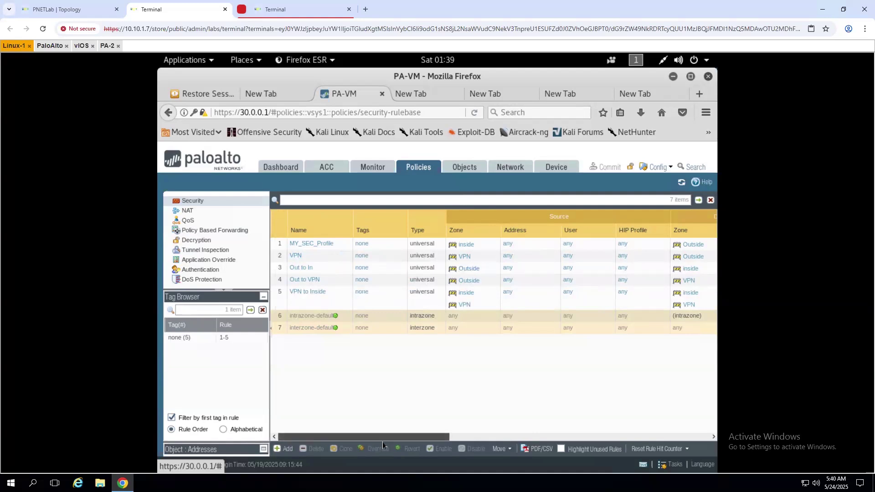
pyautogui.moveTo(372, 436)
pyautogui.mouseDown()
pyautogui.moveTo(418, 436)
pyautogui.moveTo(368, 436)
pyautogui.mouseUp()
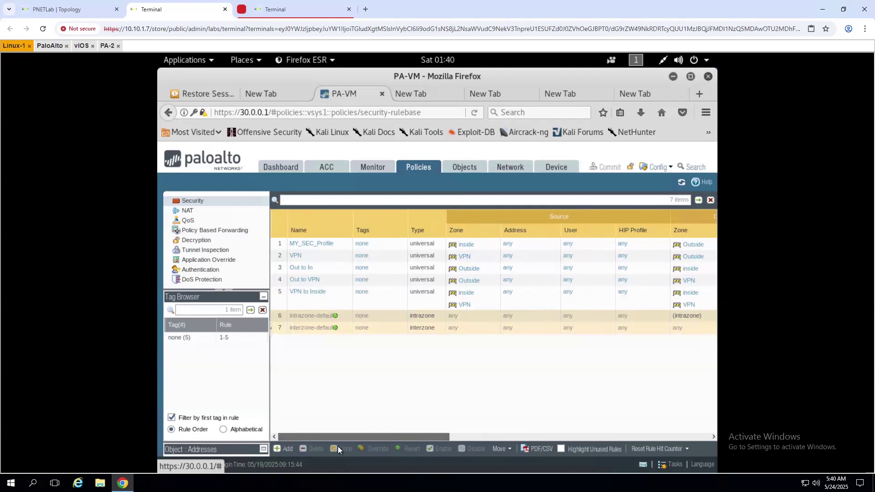
pyautogui.moveTo(410, 434); pyautogui.dragTo(445, 433)
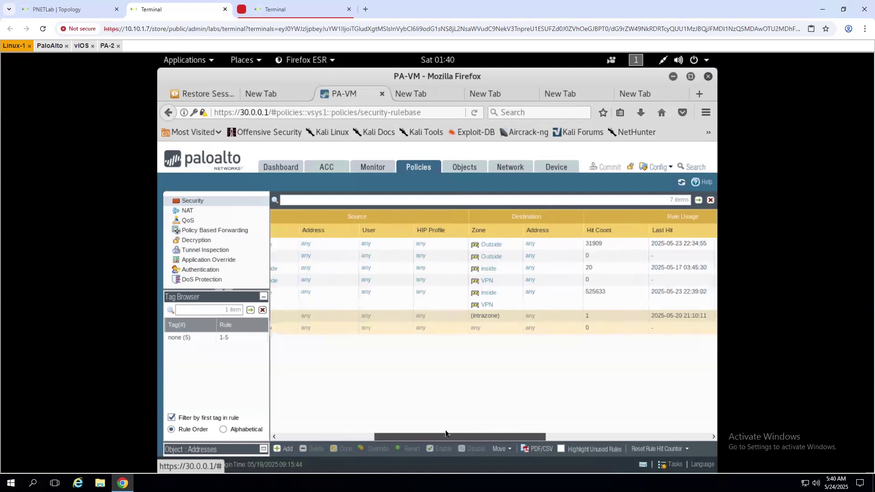
pyautogui.moveTo(250, 436); pyautogui.dragTo(250, 436)
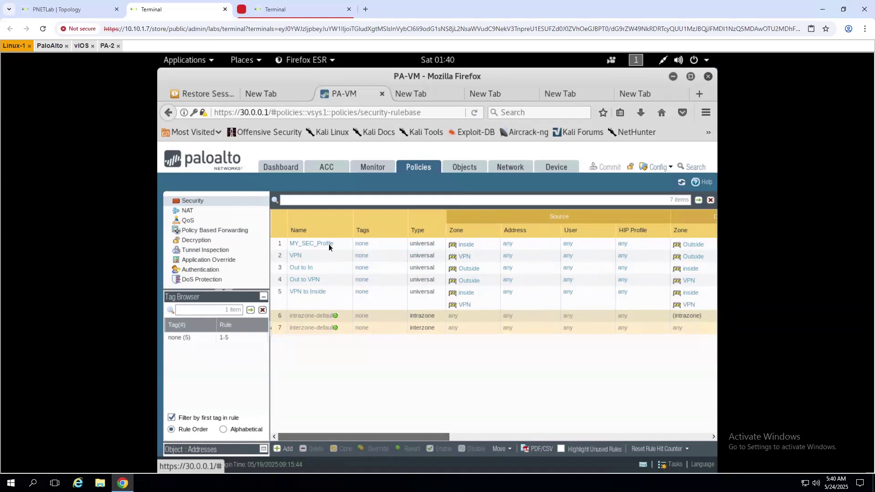
pyautogui.click(294, 257)
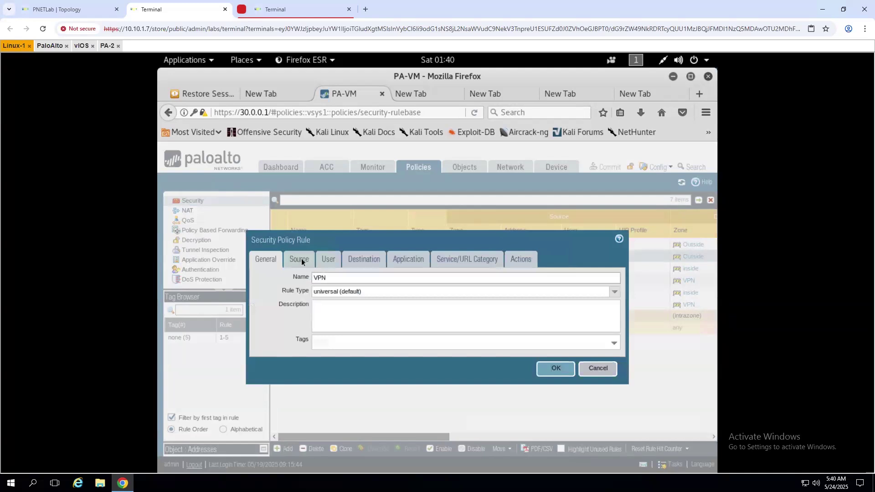
pyautogui.click(299, 259)
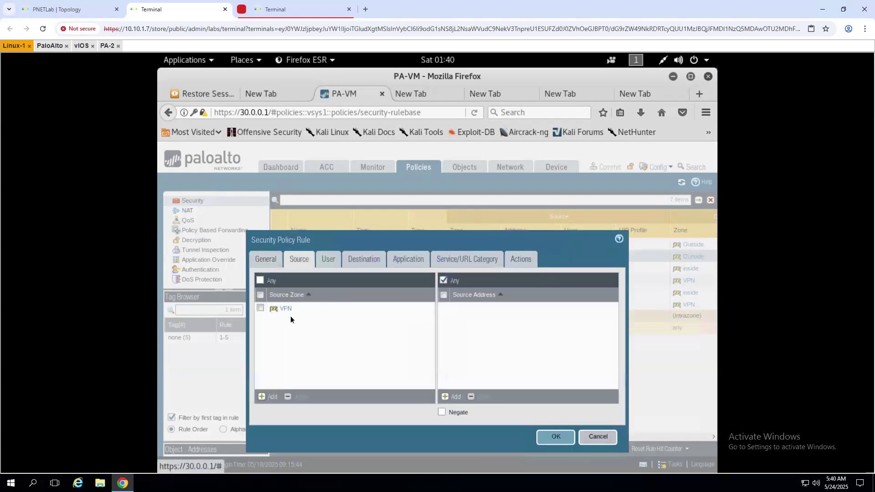
pyautogui.click(364, 260)
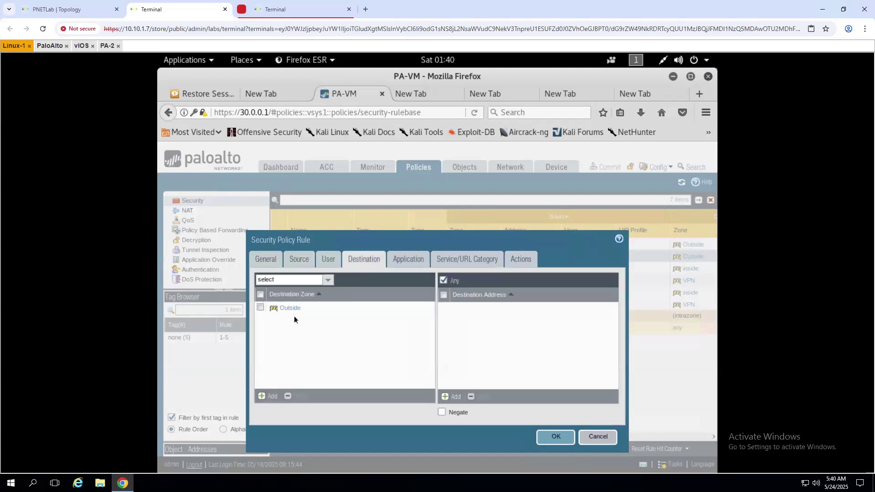
pyautogui.click(554, 439)
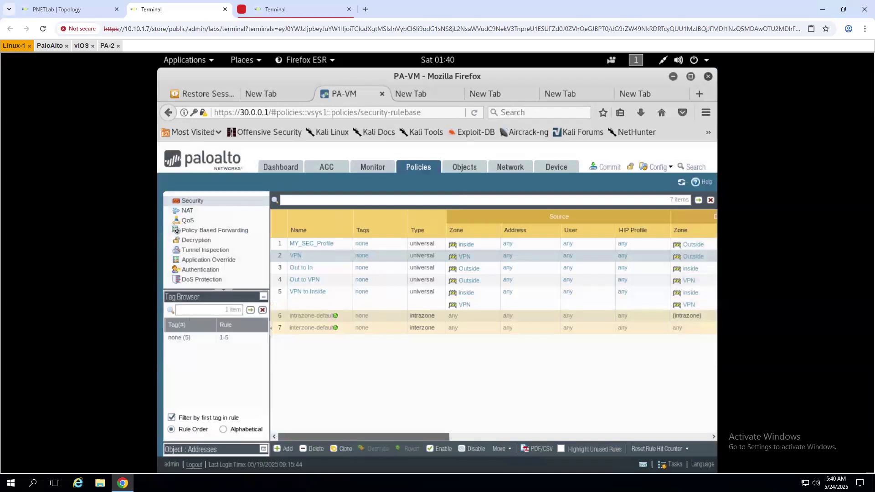
pyautogui.moveTo(416, 364)
pyautogui.mouseDown()
pyautogui.moveTo(417, 374)
pyautogui.moveTo(477, 360)
pyautogui.moveTo(441, 390)
pyautogui.mouseUp()
pyautogui.click(437, 358)
pyautogui.moveTo(435, 353)
pyautogui.mouseDown()
pyautogui.moveTo(503, 376)
pyautogui.moveTo(439, 395)
pyautogui.mouseUp()
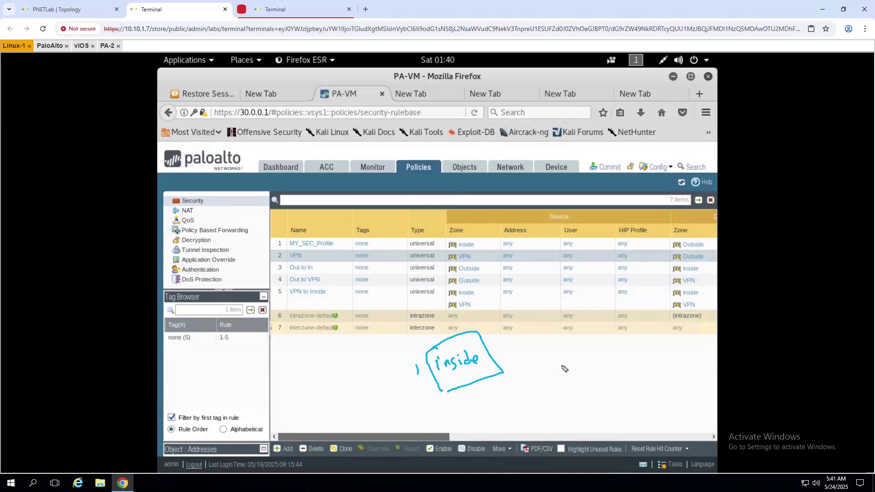
pyautogui.moveTo(594, 347)
pyautogui.mouseDown()
pyautogui.moveTo(601, 375)
pyautogui.moveTo(650, 366)
pyautogui.mouseUp()
pyautogui.moveTo(599, 378); pyautogui.dragTo(650, 366)
pyautogui.moveTo(600, 355)
pyautogui.mouseDown()
pyautogui.moveTo(604, 364)
pyautogui.moveTo(608, 354)
pyautogui.mouseUp()
pyautogui.moveTo(610, 362)
pyautogui.mouseDown()
pyautogui.moveTo(611, 352)
pyautogui.moveTo(629, 348)
pyautogui.mouseUp()
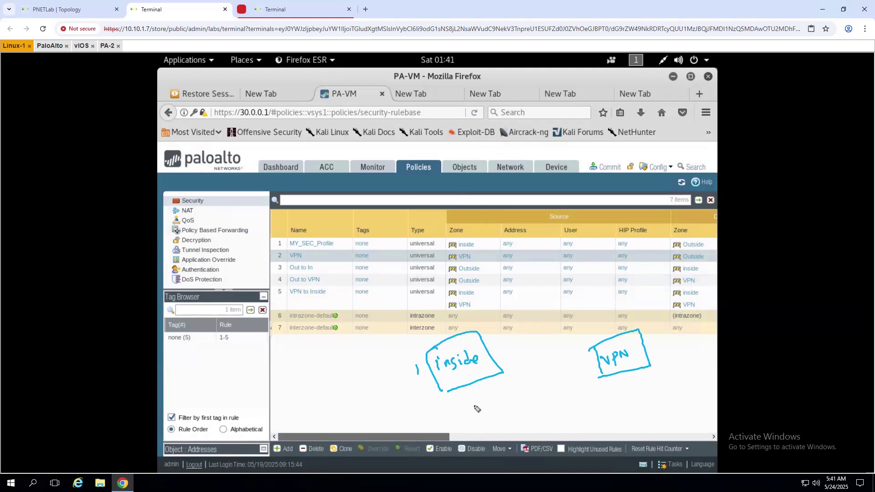
pyautogui.moveTo(377, 365)
pyautogui.mouseDown()
pyautogui.moveTo(373, 378)
pyautogui.moveTo(366, 370)
pyautogui.mouseUp()
pyautogui.moveTo(677, 343)
pyautogui.mouseDown()
pyautogui.moveTo(682, 350)
pyautogui.moveTo(670, 360)
pyautogui.moveTo(683, 333)
pyautogui.mouseUp()
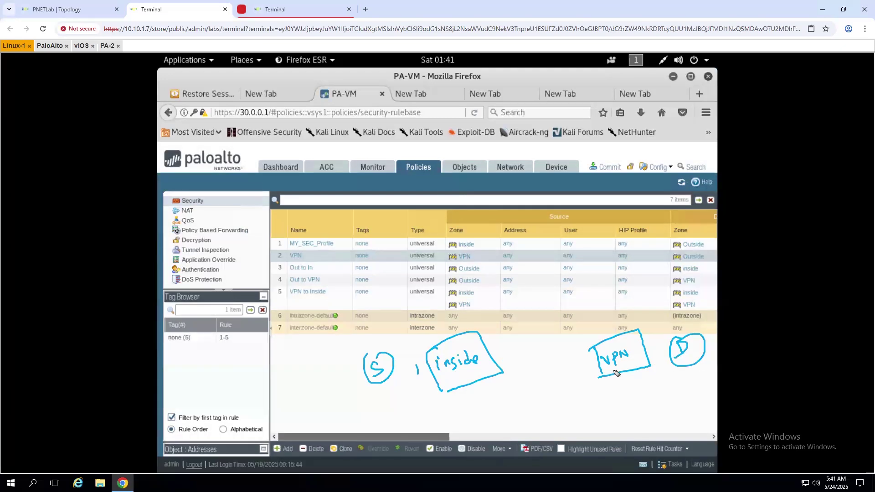
pyautogui.moveTo(467, 401)
pyautogui.mouseDown()
pyautogui.moveTo(493, 396)
pyautogui.moveTo(465, 427)
pyautogui.moveTo(454, 400)
pyautogui.mouseUp()
pyautogui.moveTo(612, 383)
pyautogui.mouseDown()
pyautogui.moveTo(626, 400)
pyautogui.moveTo(655, 385)
pyautogui.moveTo(613, 416)
pyautogui.moveTo(608, 380)
pyautogui.mouseUp()
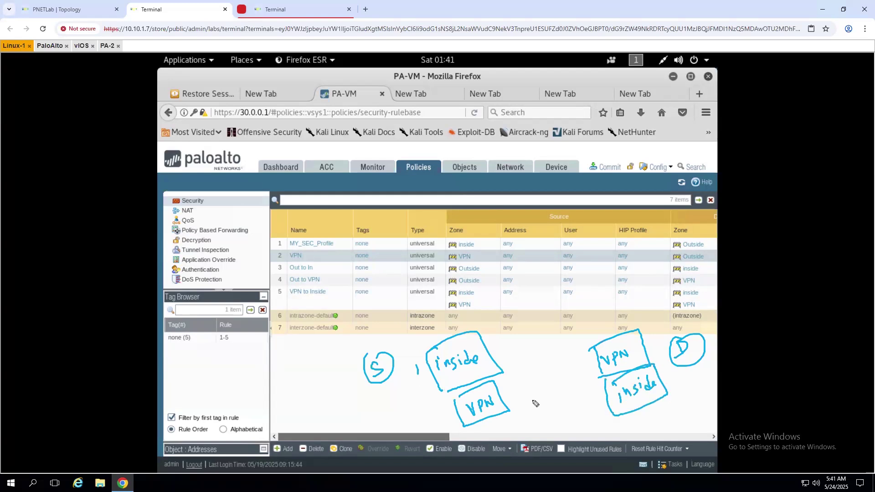
pyautogui.moveTo(488, 357); pyautogui.dragTo(495, 356)
pyautogui.moveTo(500, 401); pyautogui.dragTo(598, 360)
pyautogui.hotkey('ctrl', 'z')
pyautogui.moveTo(495, 401)
pyautogui.mouseDown()
pyautogui.moveTo(518, 395)
pyautogui.moveTo(484, 354)
pyautogui.mouseUp()
pyautogui.moveTo(623, 386)
pyautogui.mouseDown()
pyautogui.moveTo(616, 400)
pyautogui.moveTo(563, 373)
pyautogui.moveTo(575, 360)
pyautogui.moveTo(581, 382)
pyautogui.mouseUp()
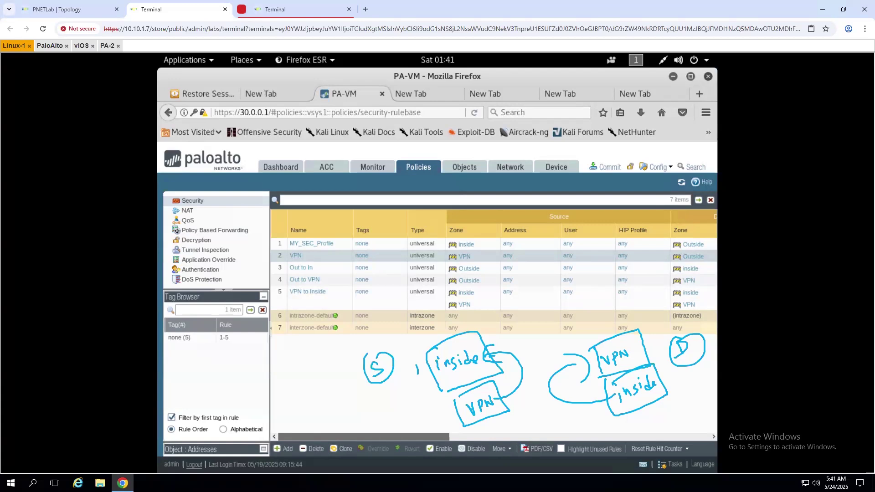
pyautogui.press('e')
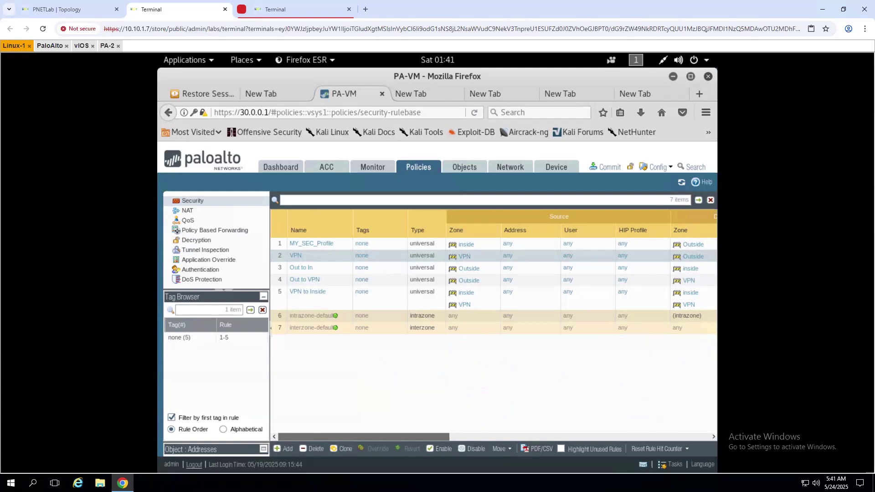
# - Review the Packet Capture and Traffic log pages, then reload IPSec Tunnels showing MYIPSEC up
pyautogui.click(379, 168)
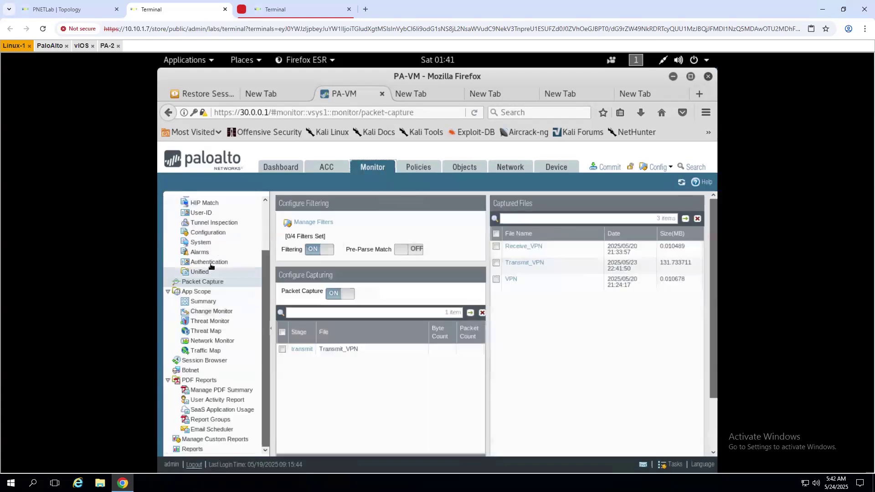
pyautogui.scroll(3, 207, 255)
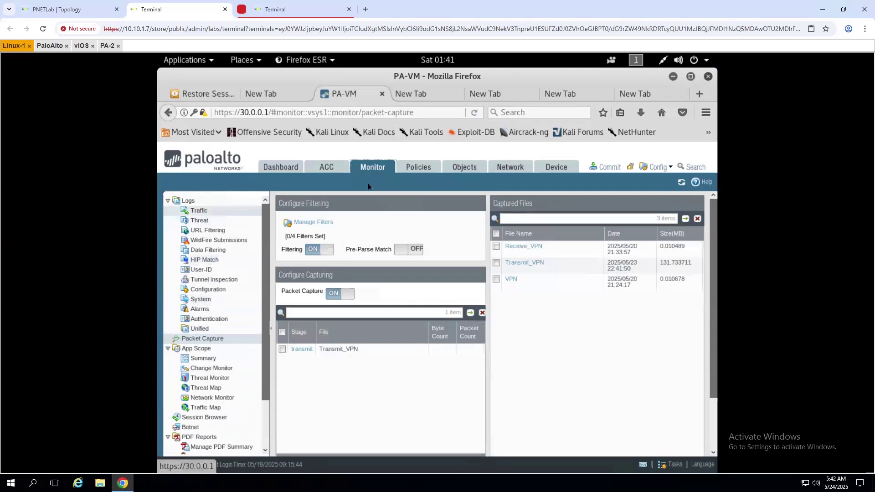
pyautogui.click(211, 212)
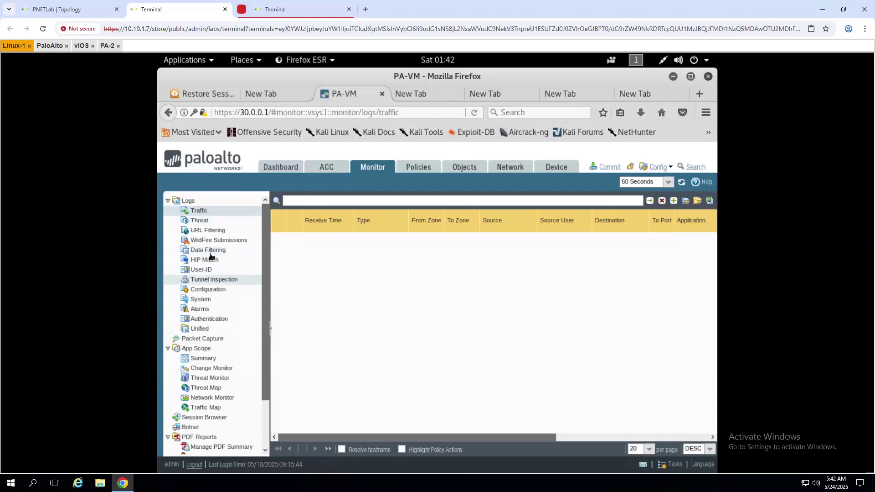
pyautogui.click(524, 169)
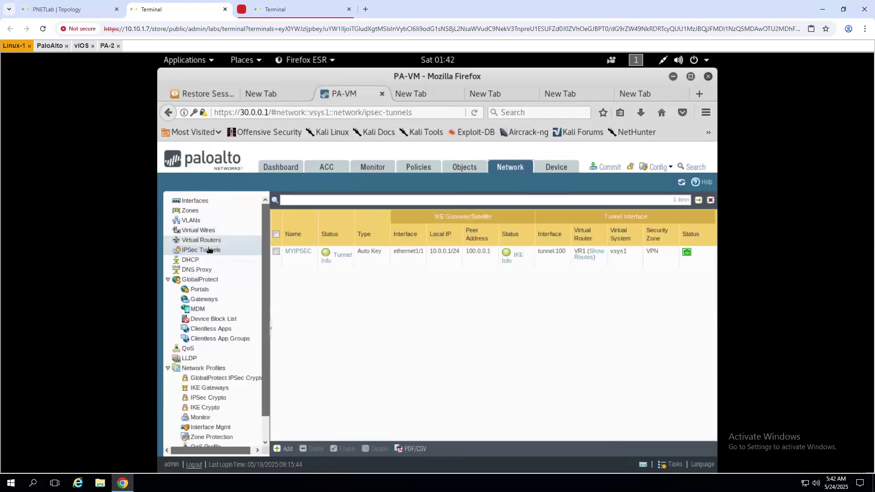
pyautogui.click(208, 249)
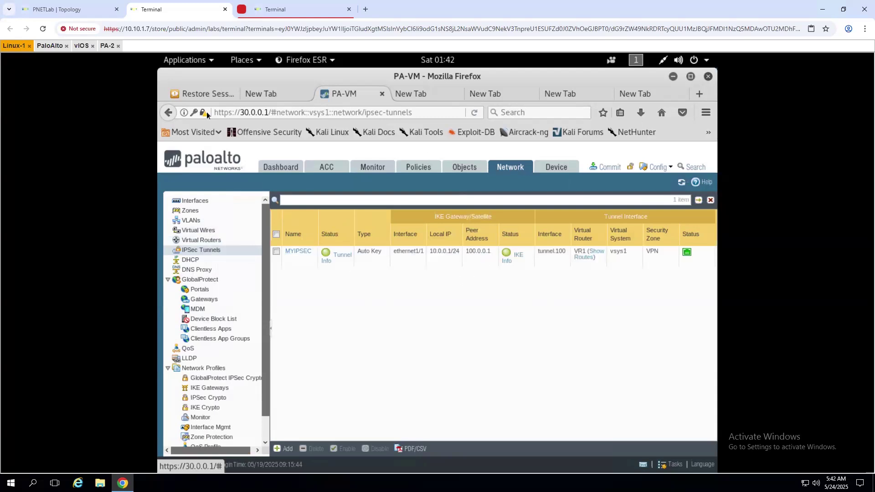
pyautogui.click(92, 14)
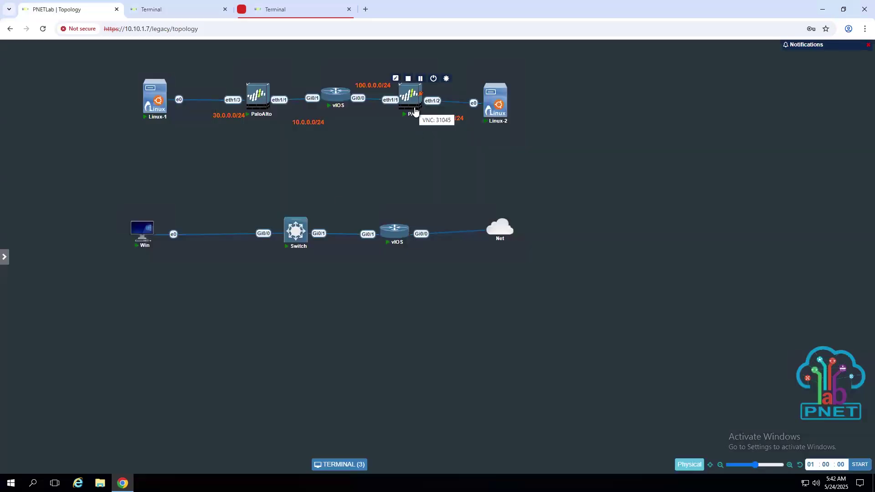
# - Open the Linux-2 console, unlock Kali with the root password and stop the ping to 30.0.0.1
pyautogui.click(165, 13)
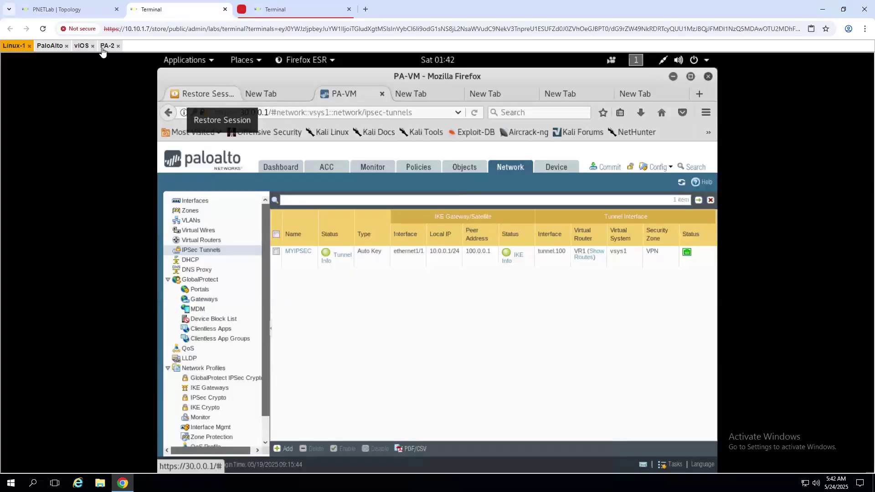
pyautogui.click(73, 10)
pyautogui.click(490, 114)
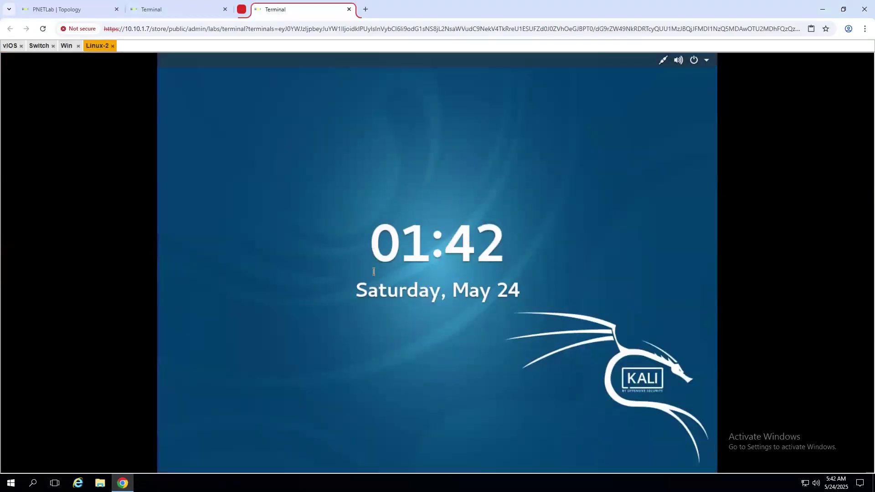
pyautogui.click(373, 272)
pyautogui.write('toor')
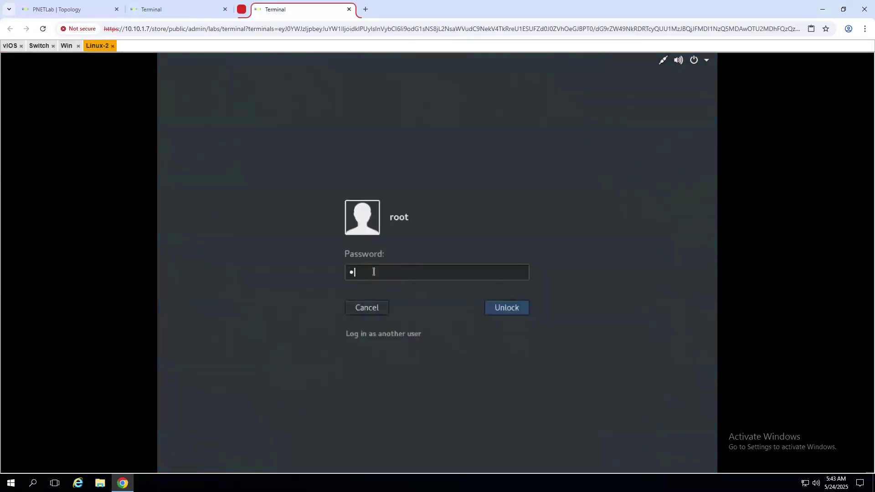
pyautogui.press('Return')
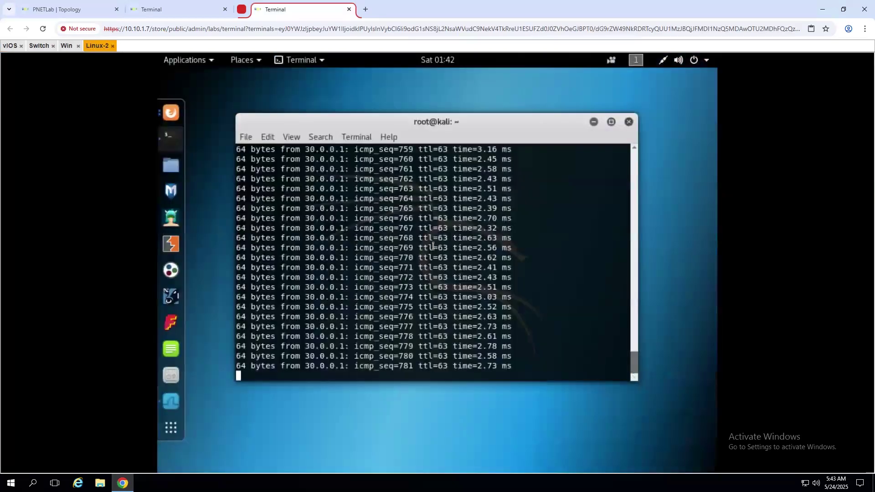
pyautogui.hotkey('ctrl', 'c')
pyautogui.hotkey('ctrl', 'c')
pyautogui.hotkey('ctrl', 'c')
pyautogui.hotkey('ctrl', 'c')
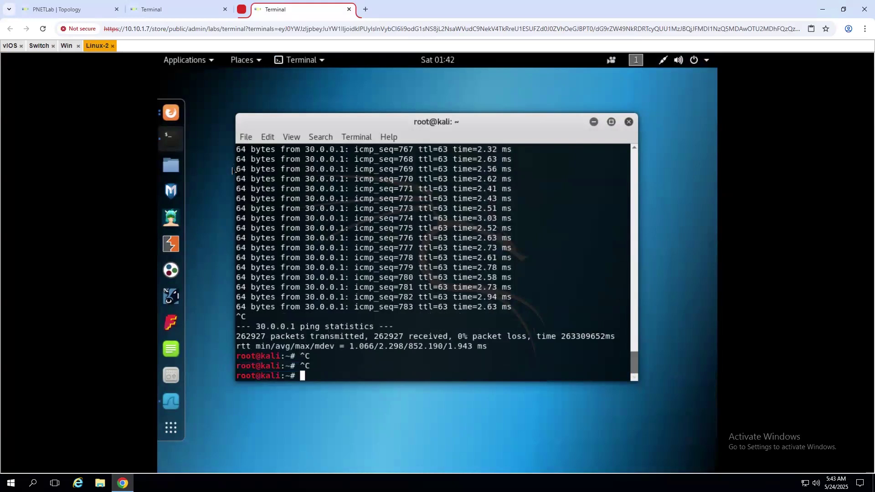
# - Bring the 40.0.0.2 firewall's Firefox session forward and open its Security policy rules
pyautogui.click(171, 117)
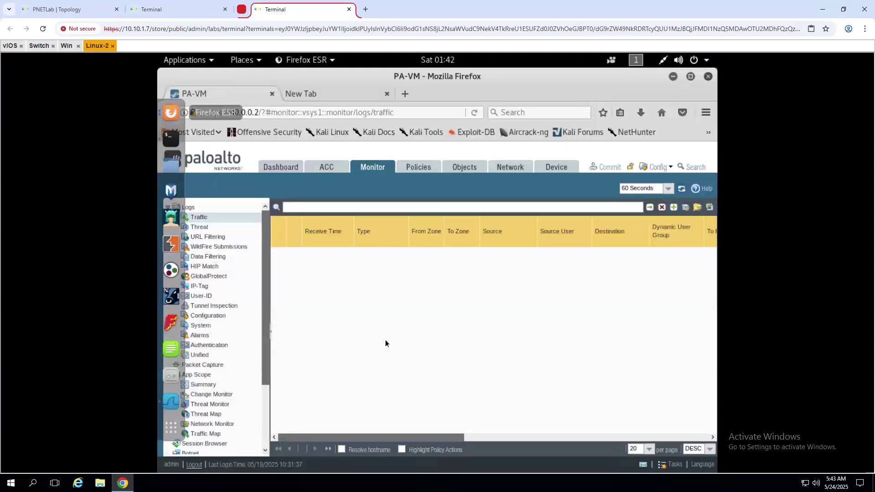
pyautogui.click(423, 170)
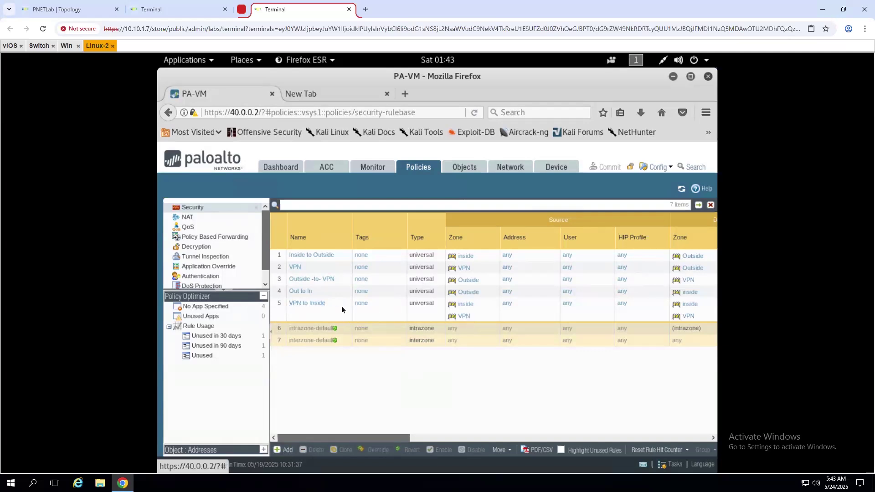
# - Scroll the Security rule table sideways to inspect the Out to In rule's Outside-to-inside zones
pyautogui.moveTo(316, 441); pyautogui.dragTo(523, 426)
pyautogui.click(345, 440)
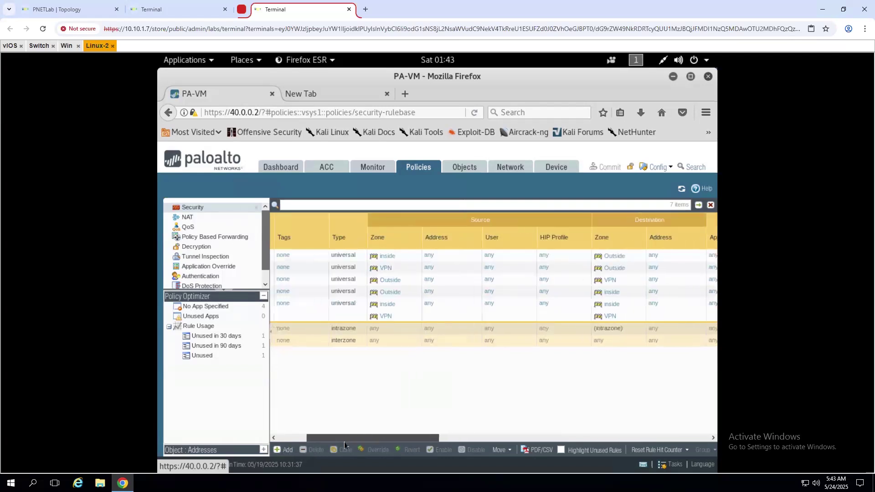
pyautogui.hscroll(5, 414, 445)
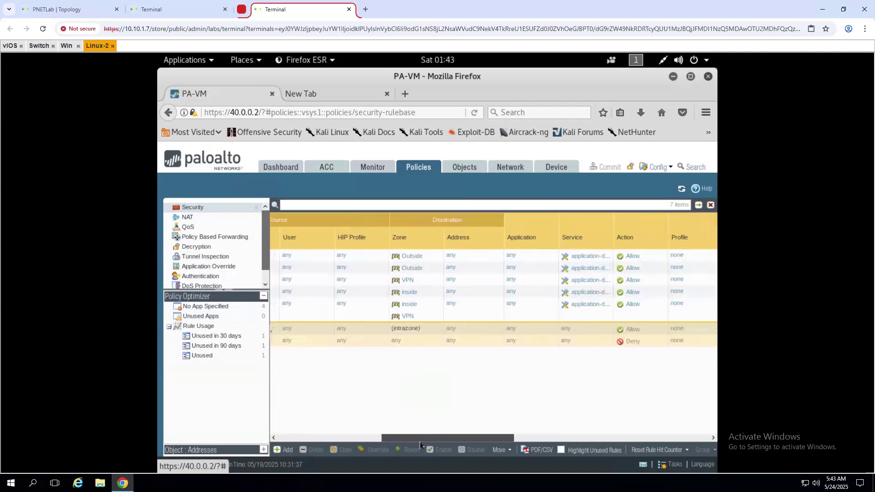
pyautogui.hscroll(4, 476, 437)
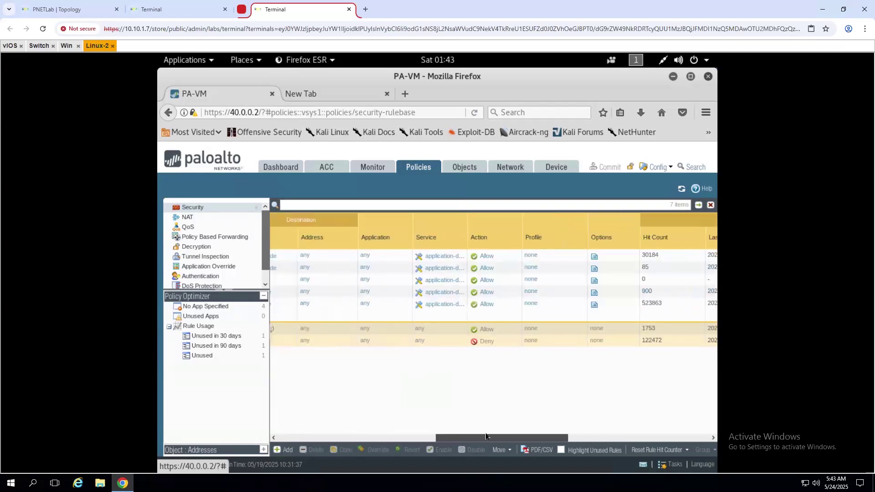
pyautogui.hscroll(2, 503, 436)
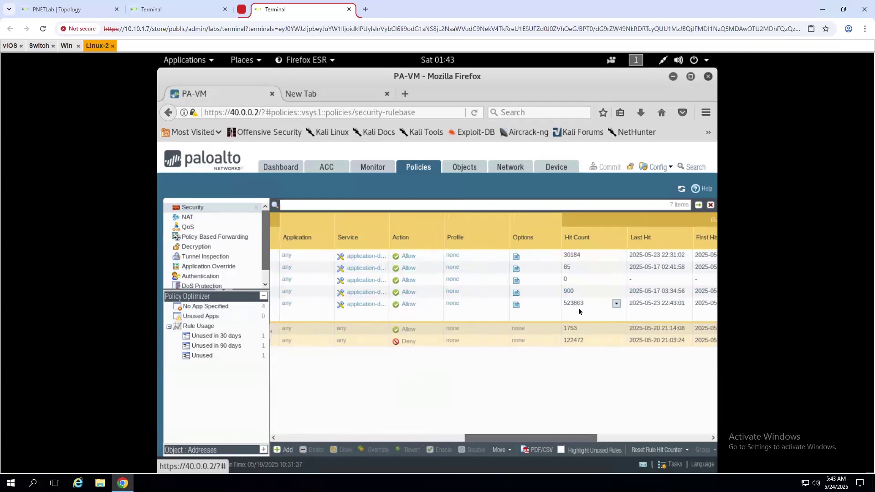
pyautogui.moveTo(510, 439); pyautogui.dragTo(278, 452)
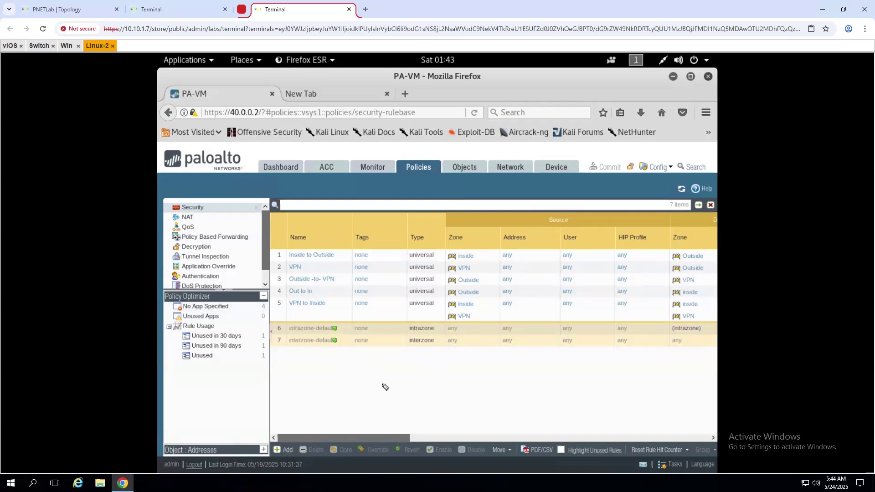
pyautogui.moveTo(387, 378); pyautogui.dragTo(431, 367)
pyautogui.moveTo(399, 400); pyautogui.dragTo(425, 395)
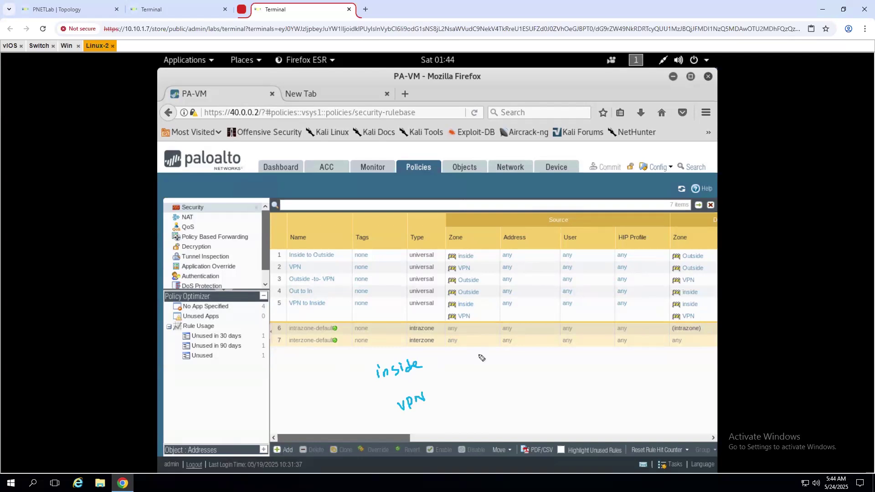
pyautogui.moveTo(477, 354)
pyautogui.mouseDown()
pyautogui.moveTo(502, 353)
pyautogui.moveTo(489, 387)
pyautogui.moveTo(512, 382)
pyautogui.moveTo(522, 364)
pyautogui.moveTo(528, 371)
pyautogui.mouseUp()
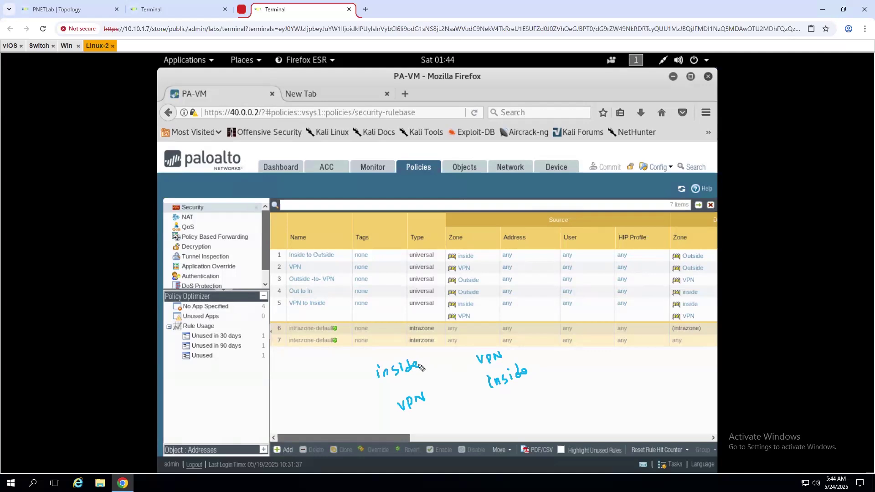
pyautogui.moveTo(421, 365)
pyautogui.mouseDown()
pyautogui.moveTo(477, 357)
pyautogui.moveTo(451, 390)
pyautogui.moveTo(431, 396)
pyautogui.moveTo(449, 392)
pyautogui.mouseUp()
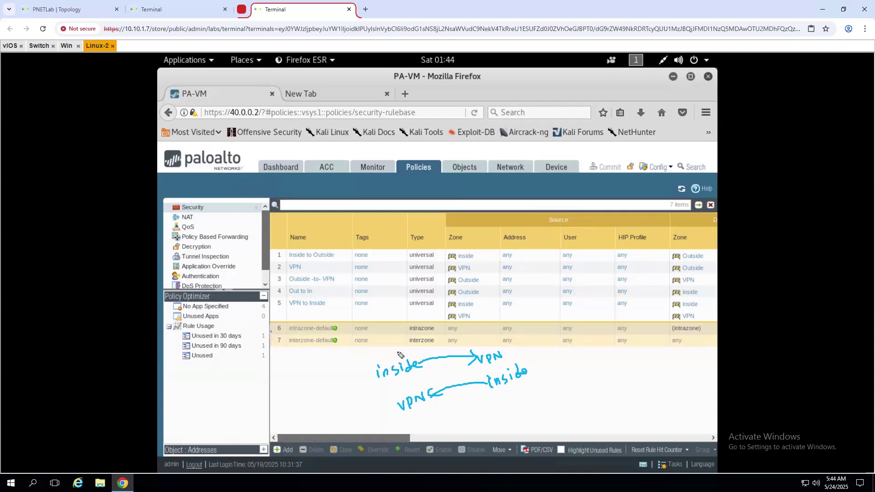
pyautogui.press('Escape')
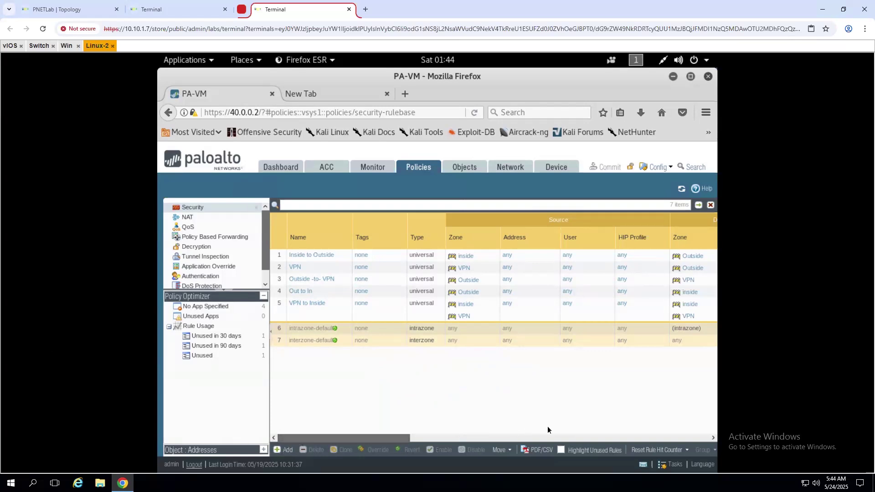
pyautogui.moveTo(376, 433); pyautogui.dragTo(706, 427)
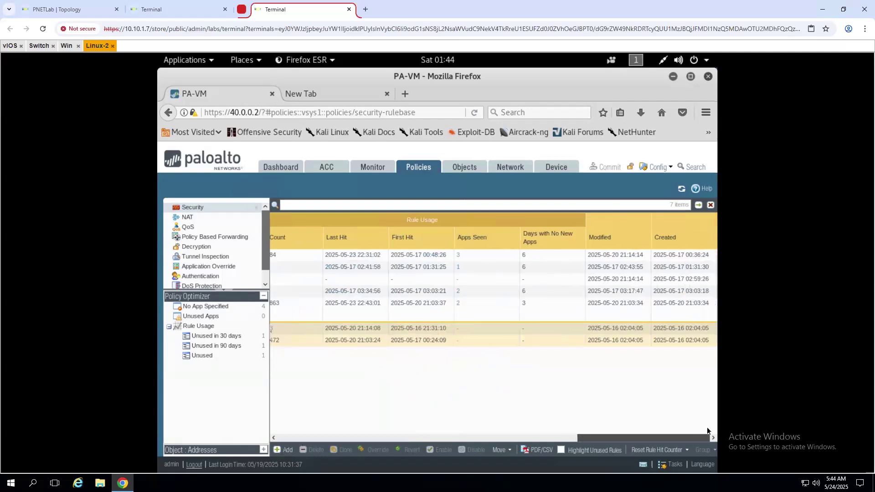
# - Check PA-2's ACC tunnel activity and Firefox downloads, then reposition Linux-2 on the topology
pyautogui.click(343, 436)
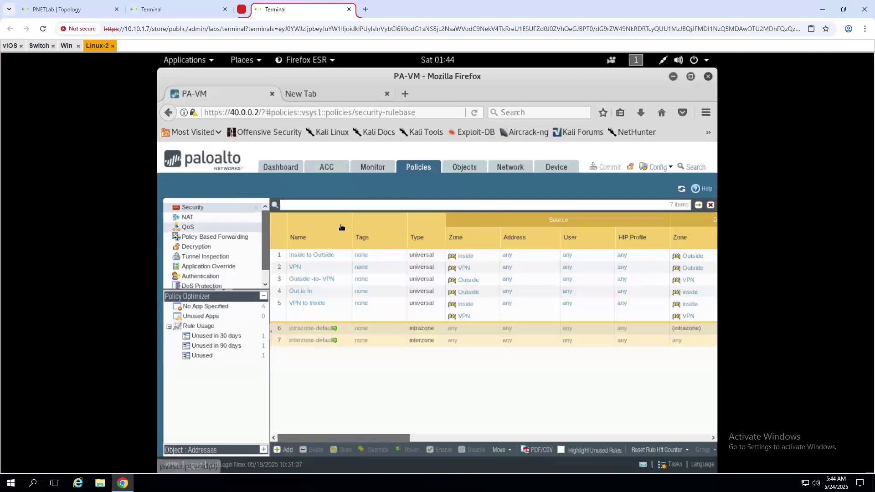
pyautogui.click(325, 175)
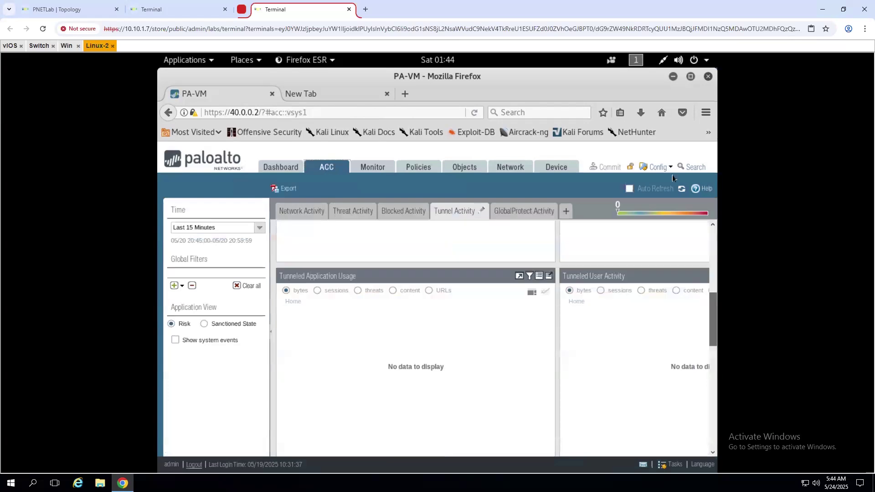
pyautogui.click(641, 113)
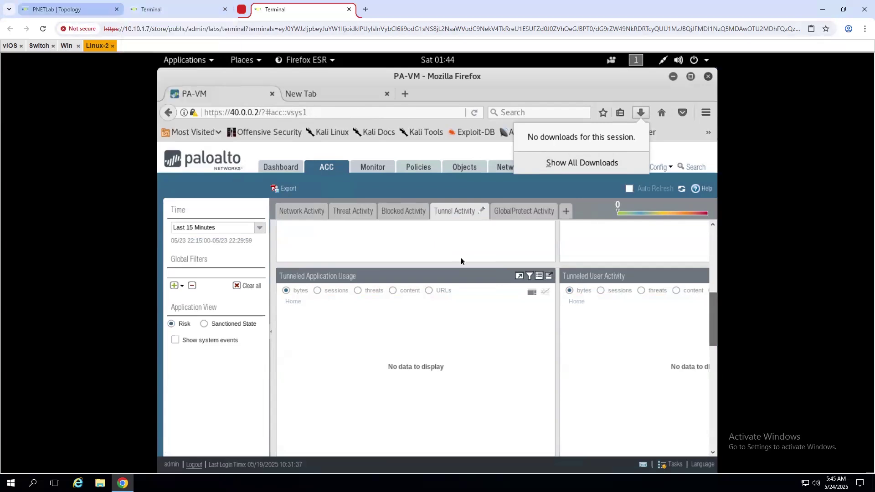
pyautogui.click(46, 10)
pyautogui.moveTo(491, 107); pyautogui.dragTo(507, 129)
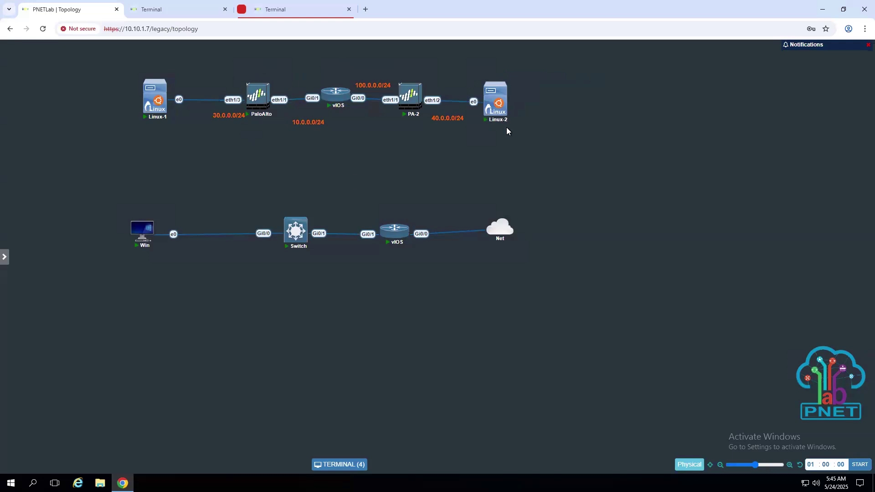
# - Open the Linux-1 console and retry its failed connection several times
pyautogui.click(155, 98)
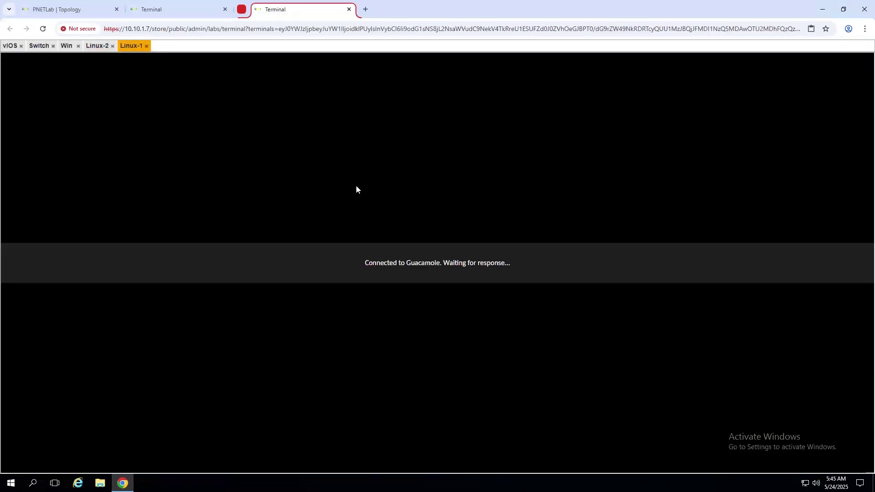
pyautogui.click(436, 274)
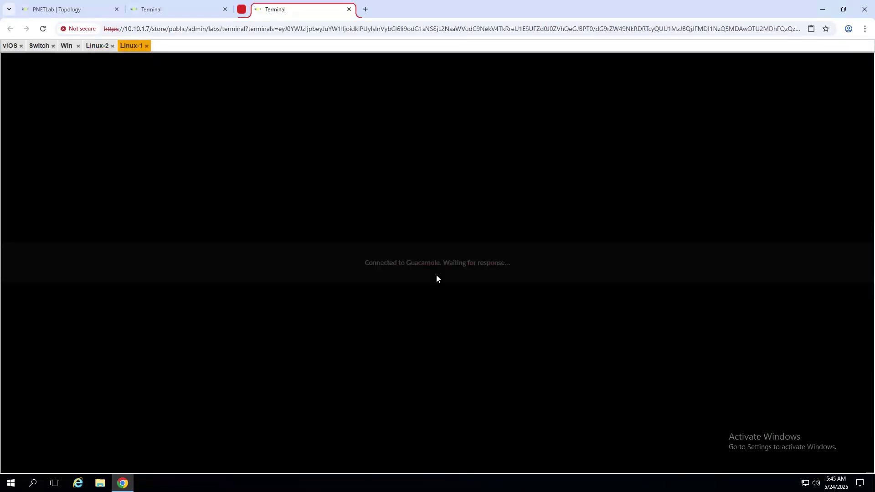
pyautogui.click(436, 275)
pyautogui.click(436, 275)
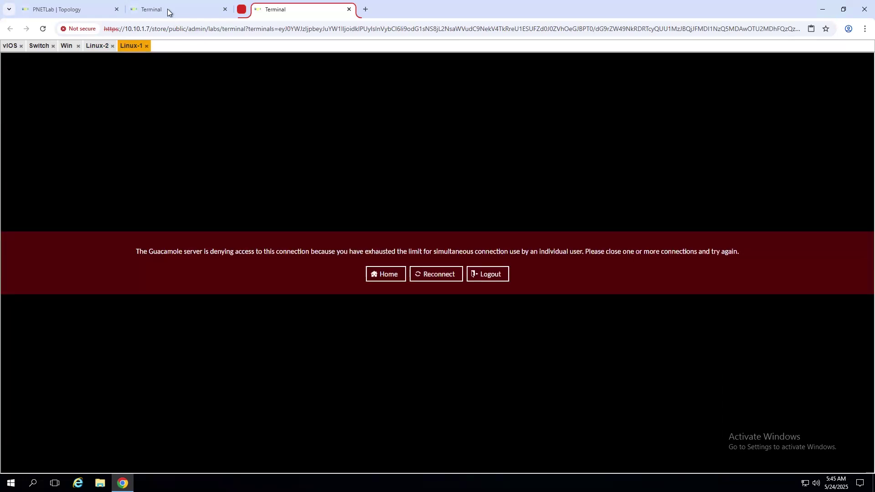
pyautogui.click(168, 10)
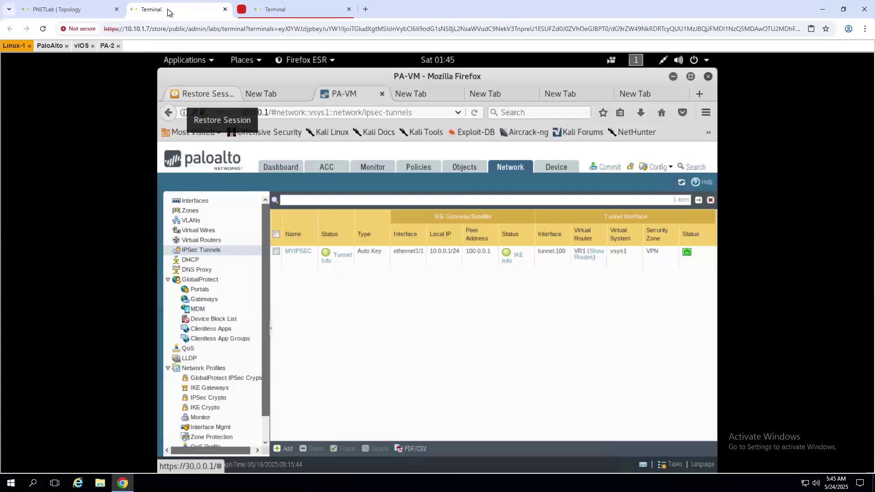
# - Reopen the Linux-1 console from the topology and log out to its login page
pyautogui.click(42, 15)
pyautogui.click(155, 109)
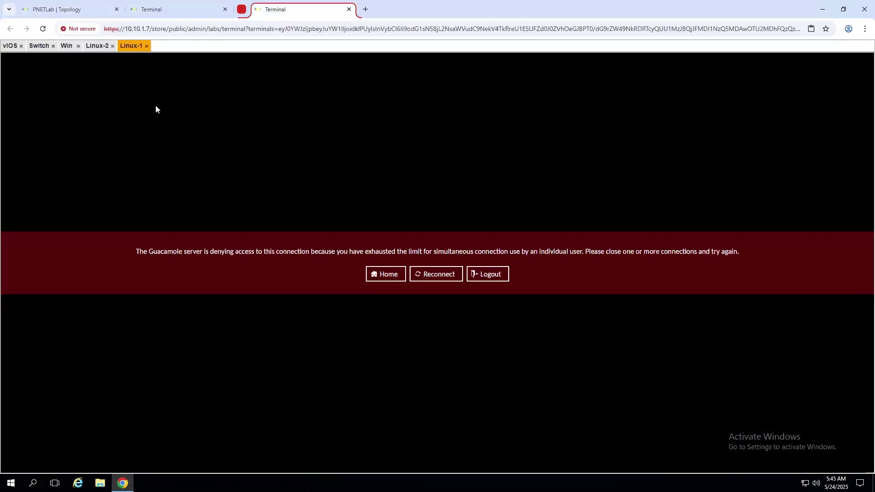
pyautogui.click(433, 275)
pyautogui.press('Tab')
pyautogui.press('Tab')
pyautogui.click(492, 278)
pyautogui.click(449, 271)
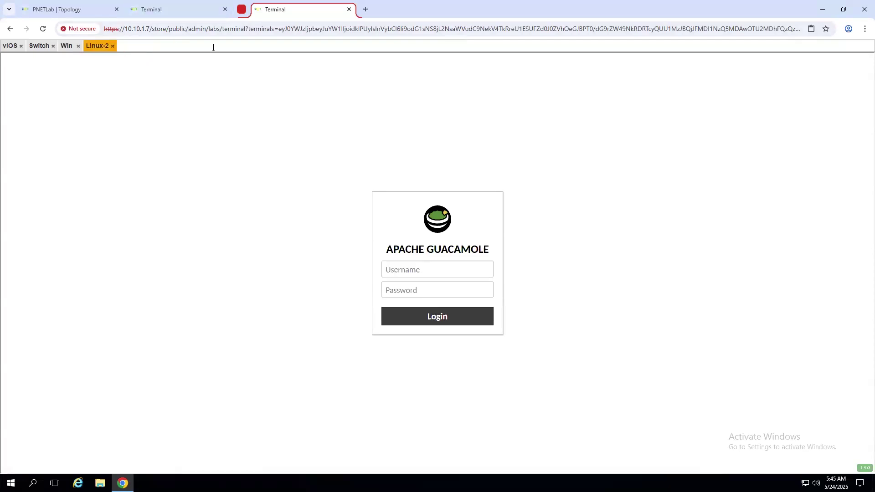
# - Launch the Linux-1 console again from its node on the lab topology
pyautogui.click(152, 9)
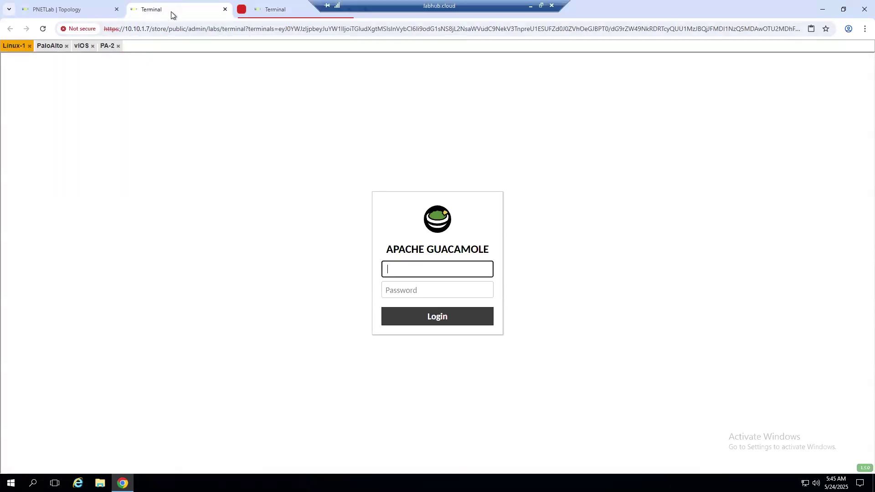
pyautogui.click(53, 10)
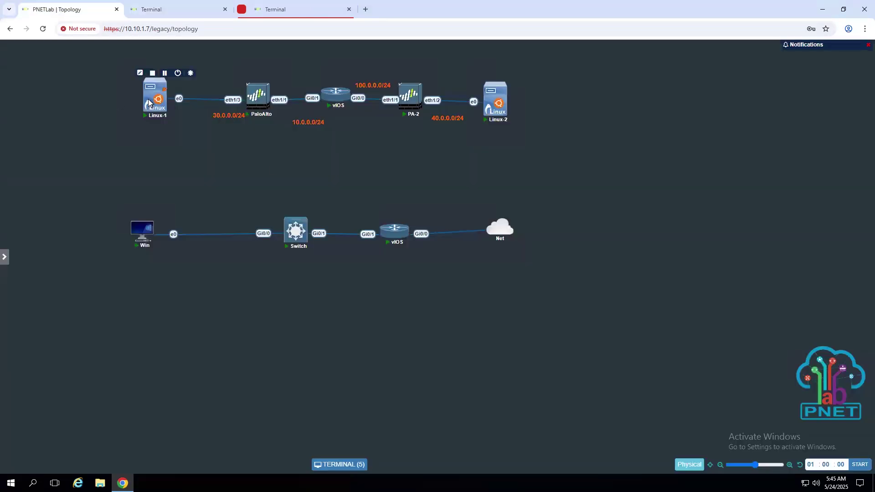
pyautogui.click(151, 102)
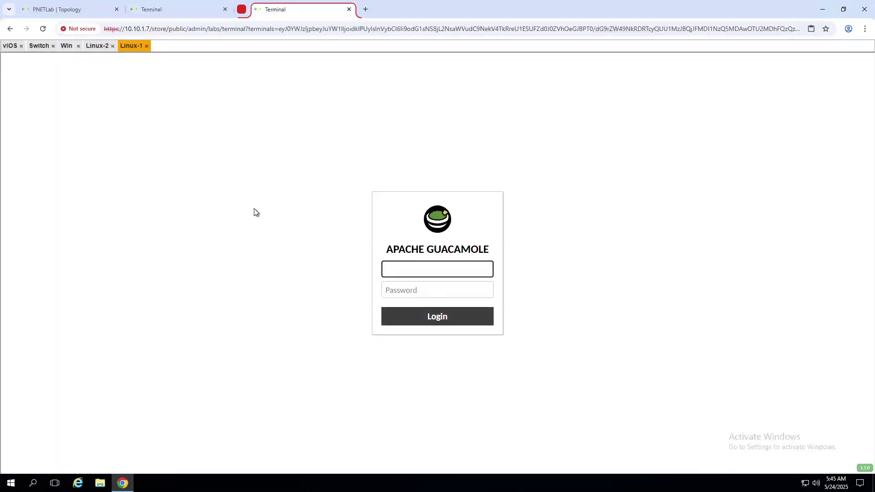
pyautogui.click(144, 50)
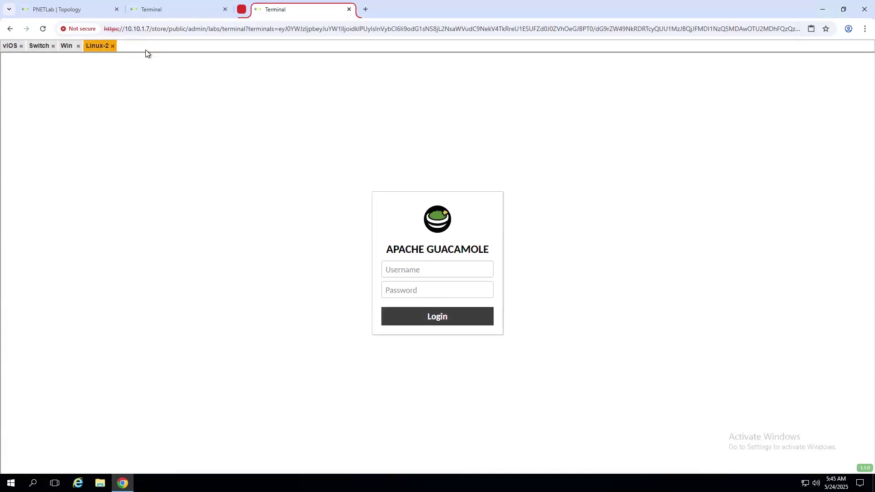
# - Close both Terminal tabs and confirm deleting their tab group
pyautogui.click(40, 12)
pyautogui.click(180, 12)
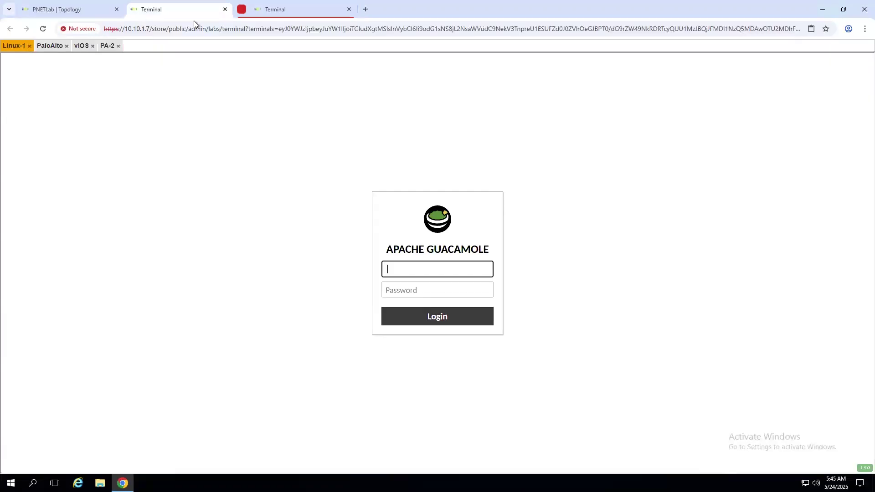
pyautogui.click(224, 9)
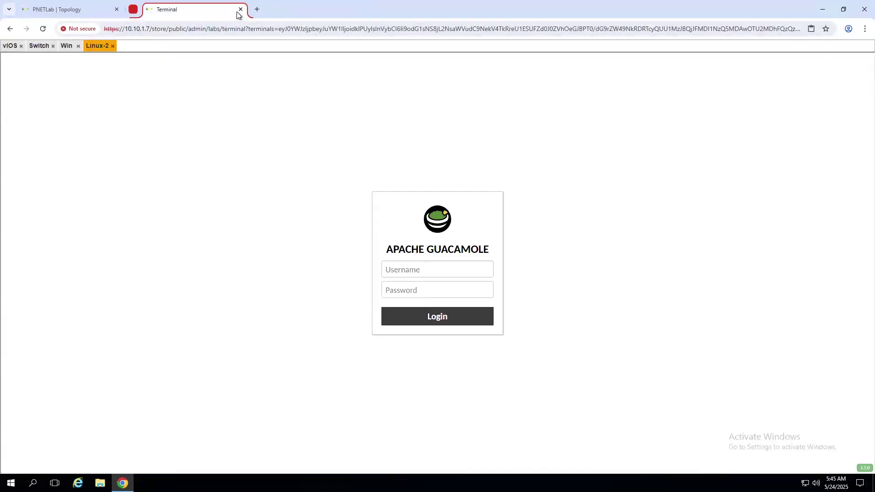
pyautogui.click(241, 9)
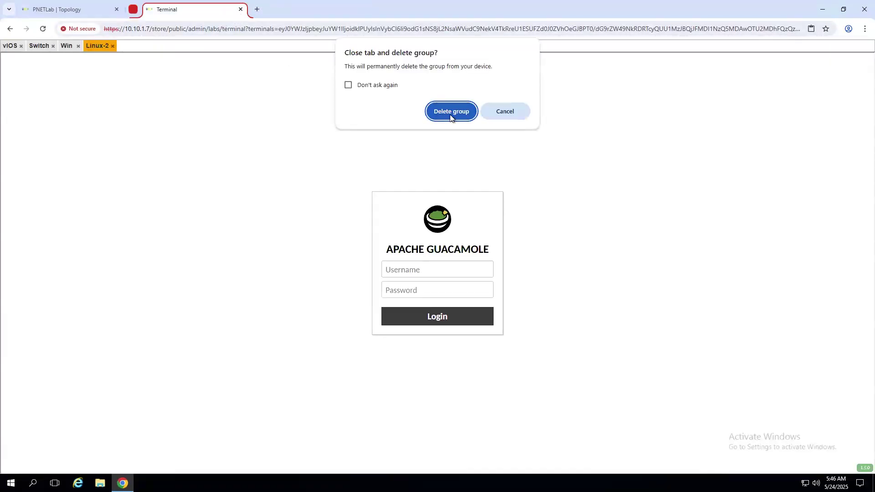
pyautogui.click(450, 111)
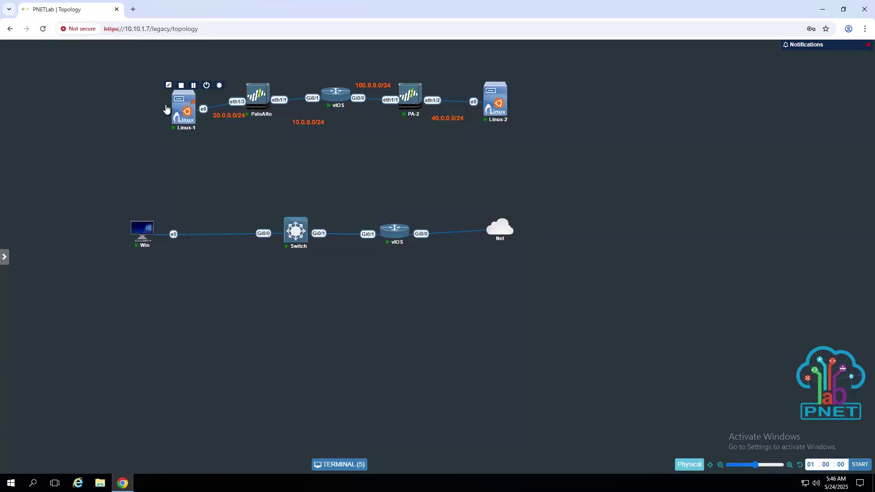
# - Close the stale Linux-1 console from the open node consoles list
pyautogui.moveTo(167, 110); pyautogui.dragTo(162, 106)
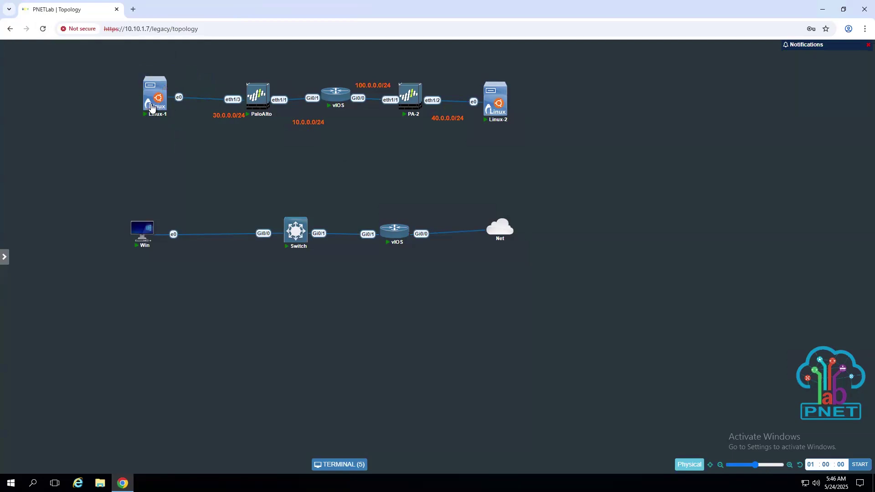
pyautogui.click(338, 465)
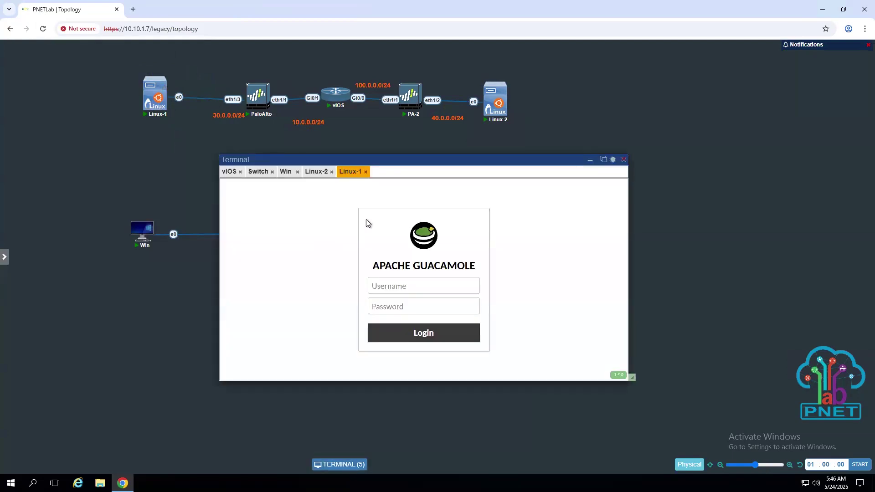
pyautogui.click(365, 173)
# - Reopen Linux-1's console full-page and confirm the four downloaded pcap files
pyautogui.click(158, 105)
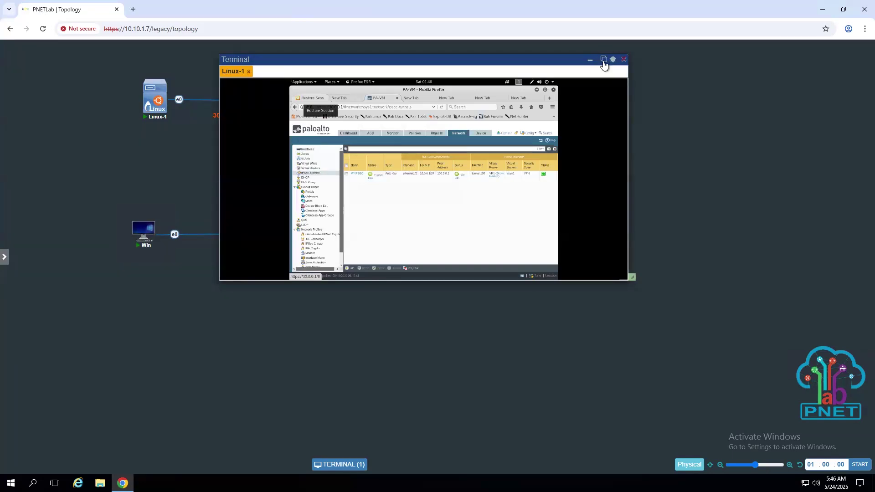
pyautogui.click(603, 60)
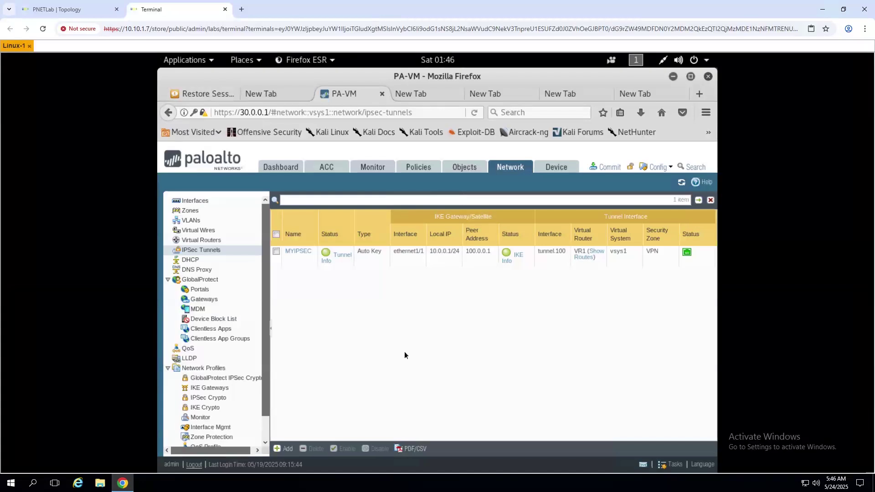
pyautogui.click(640, 112)
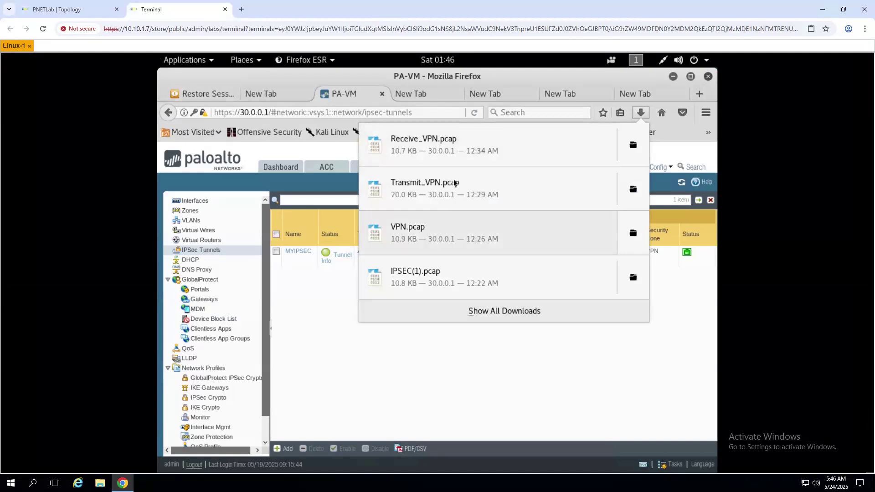
pyautogui.click(288, 369)
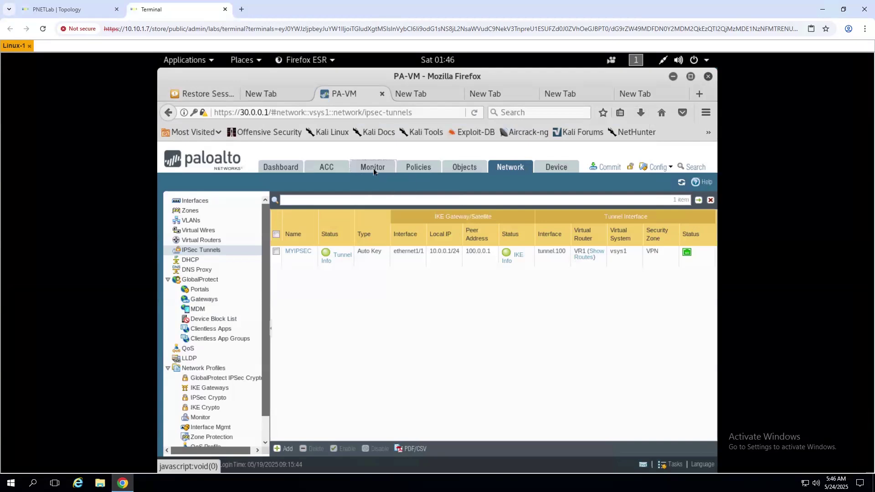
pyautogui.click(373, 169)
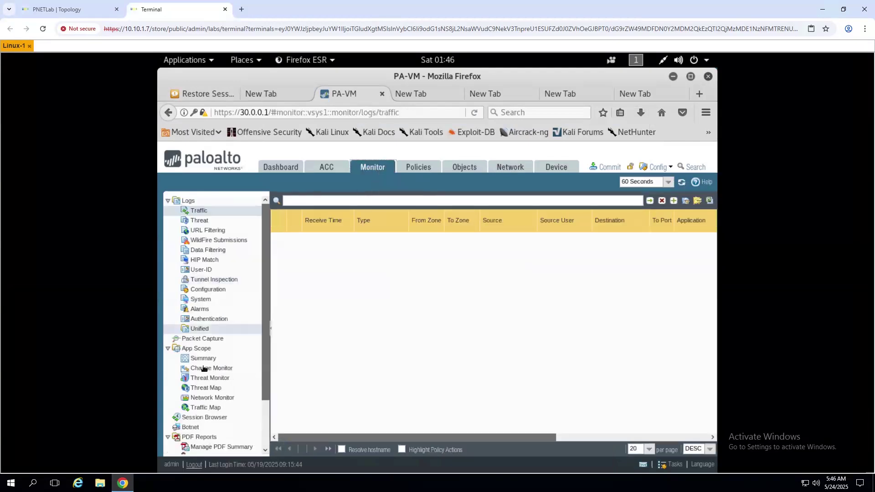
pyautogui.scroll(-3, 204, 368)
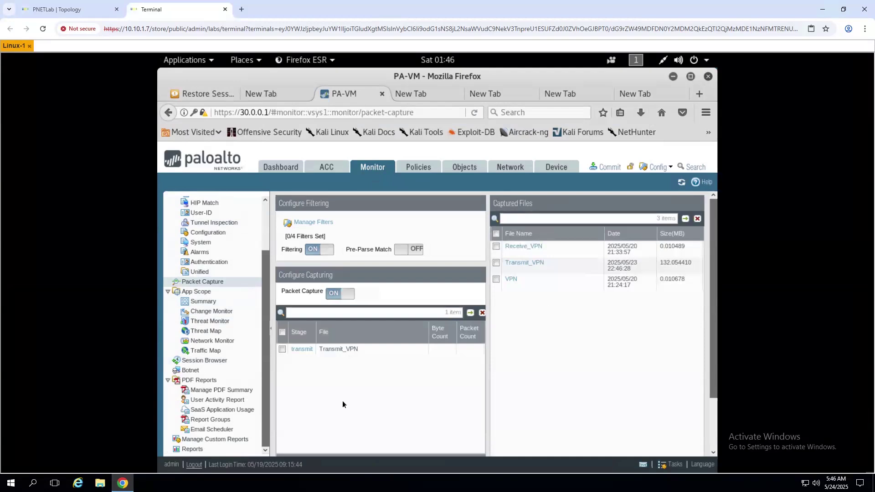
pyautogui.scroll(-3, 345, 414)
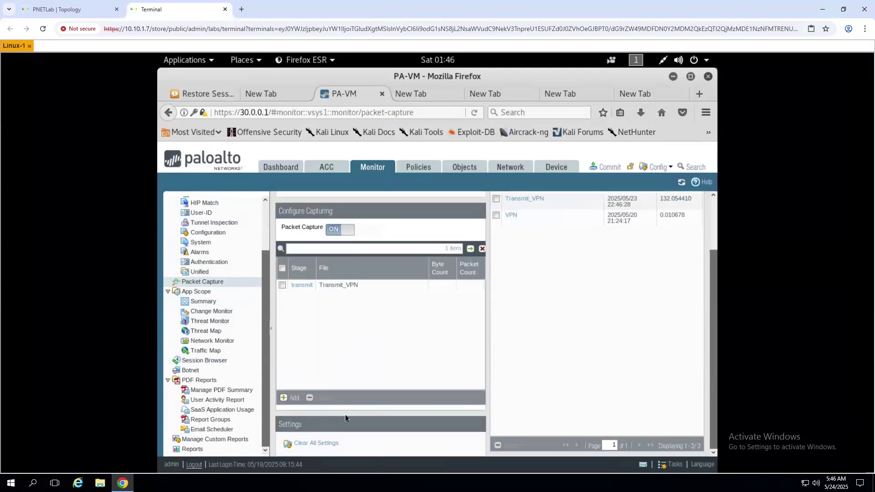
pyautogui.scroll(2, 346, 414)
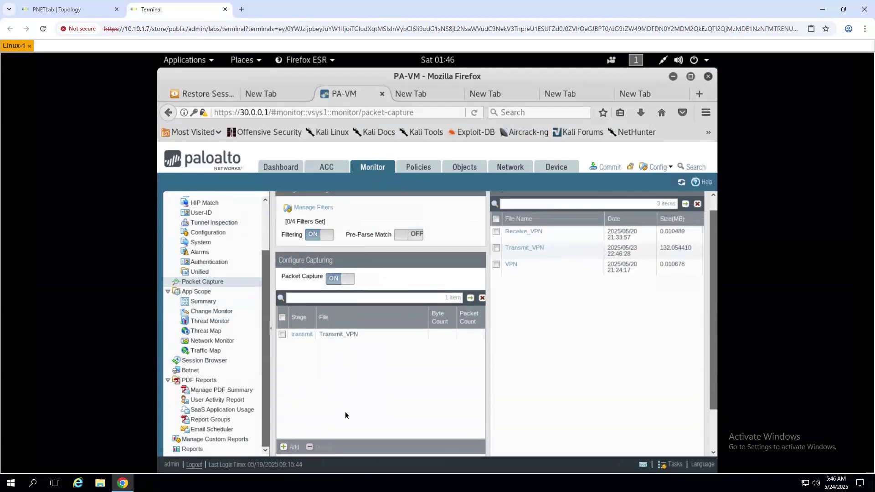
pyautogui.click(514, 234)
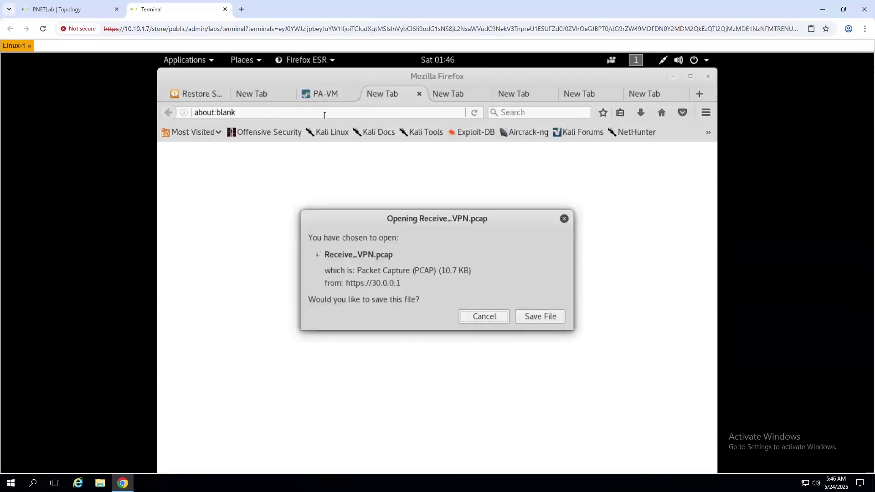
pyautogui.click(475, 318)
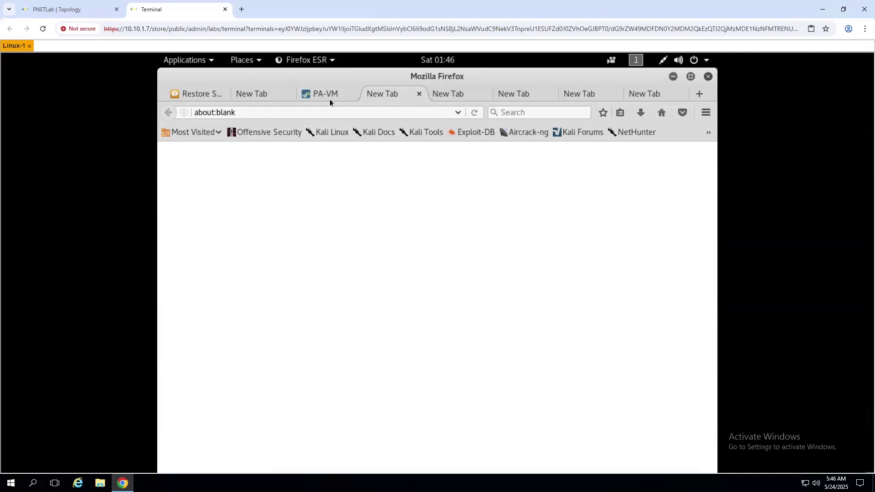
pyautogui.click(329, 102)
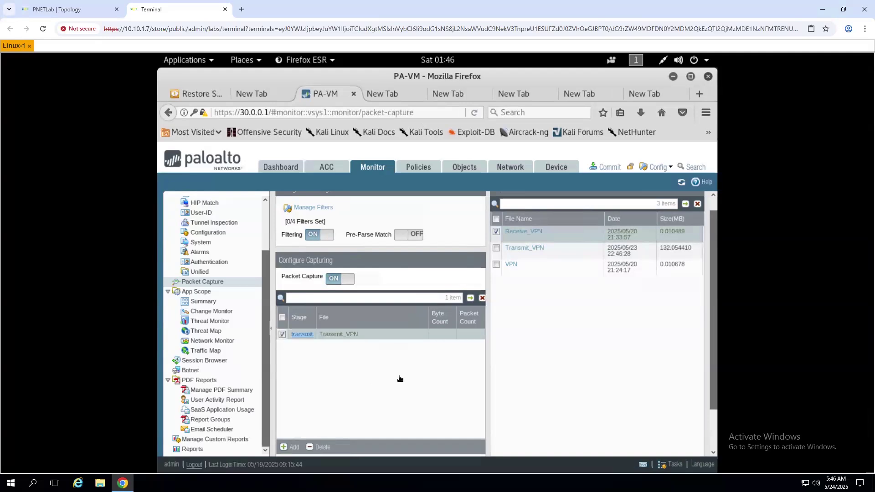
pyautogui.click(296, 334)
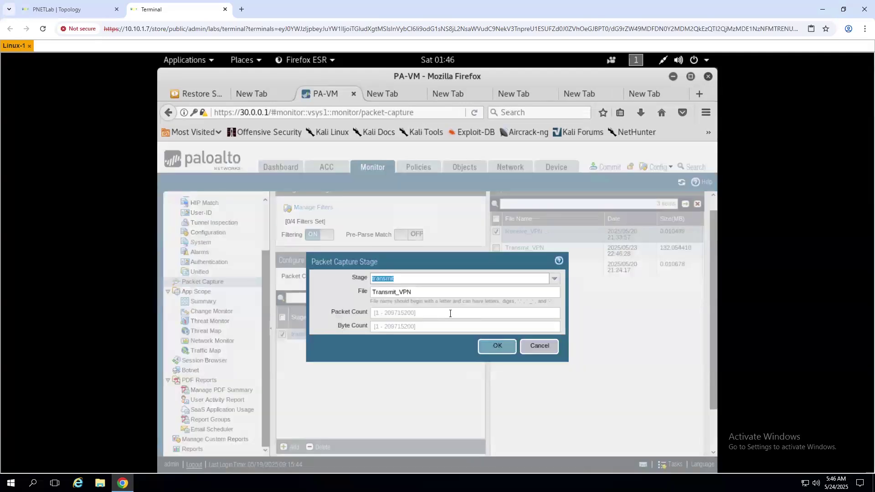
pyautogui.click(485, 277)
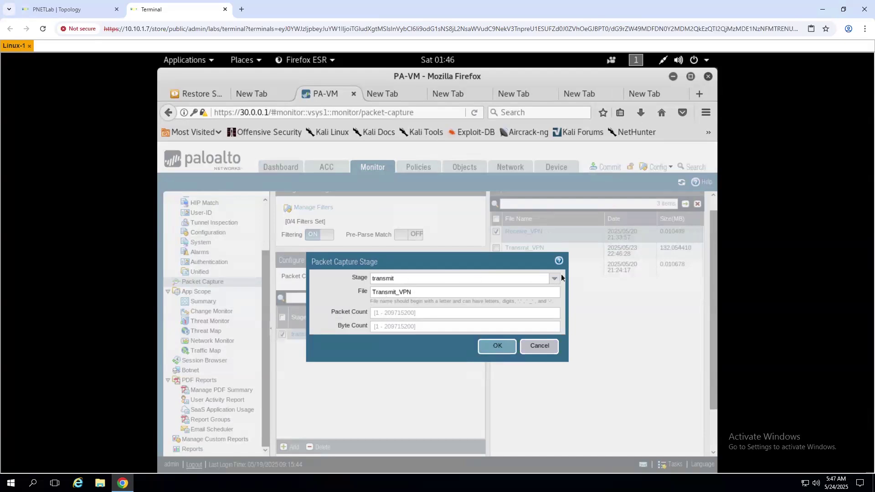
pyautogui.click(553, 280)
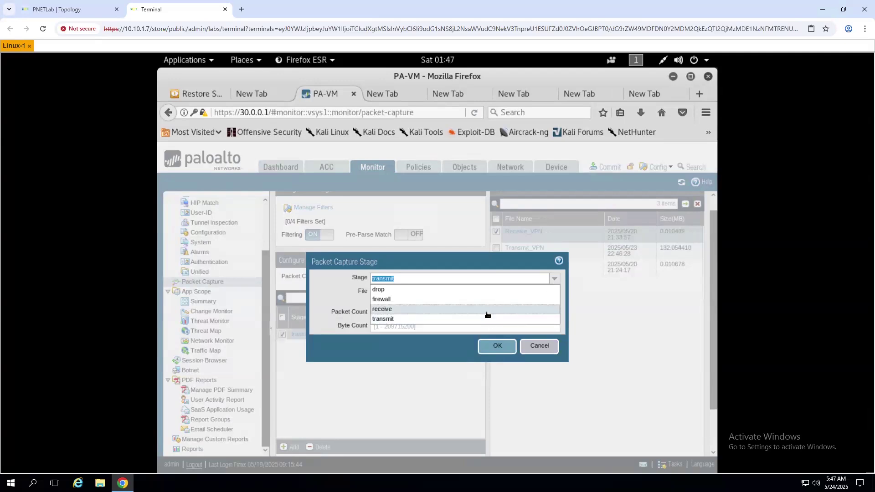
pyautogui.click(326, 294)
pyautogui.click(403, 292)
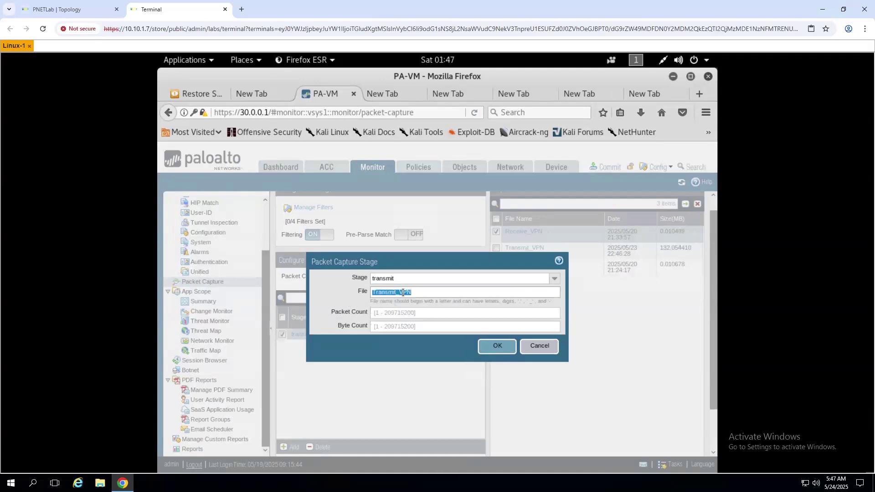
pyautogui.click(414, 290)
pyautogui.doubleClick(414, 289)
pyautogui.click(540, 346)
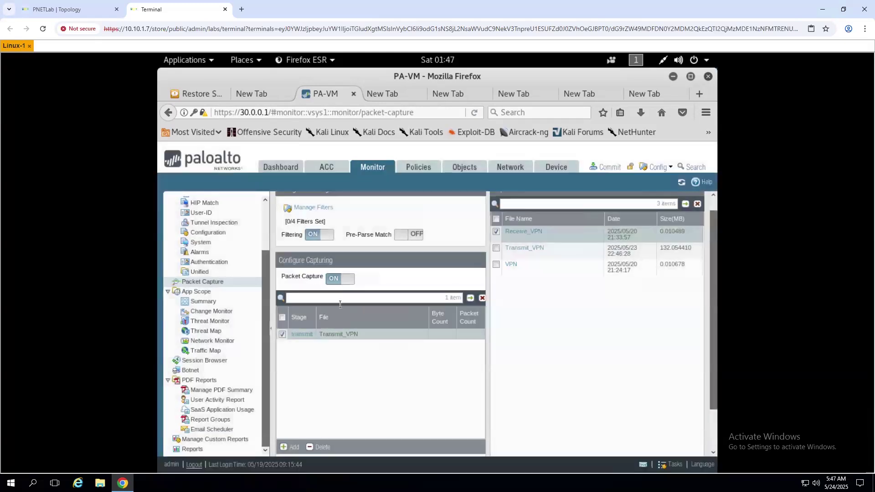
# - Add a receive capture stage to file Receive_vPN with packet and byte counts of 10000
pyautogui.click(283, 448)
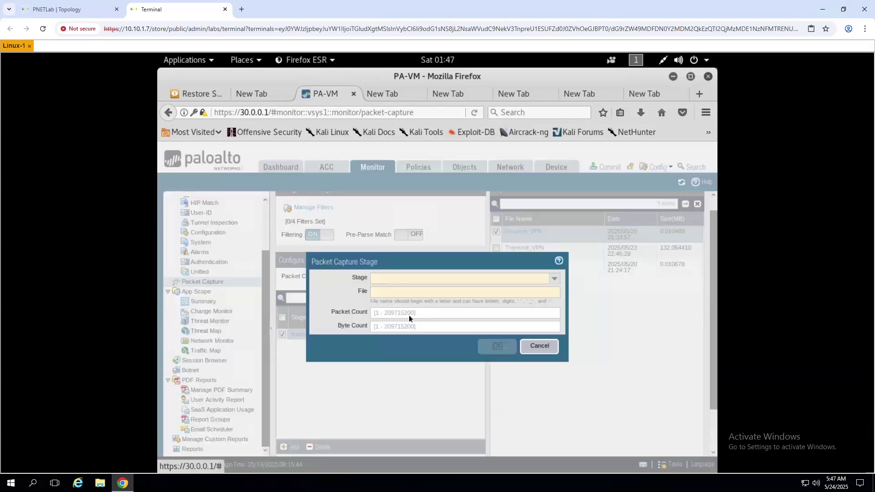
pyautogui.click(525, 277)
pyautogui.click(550, 277)
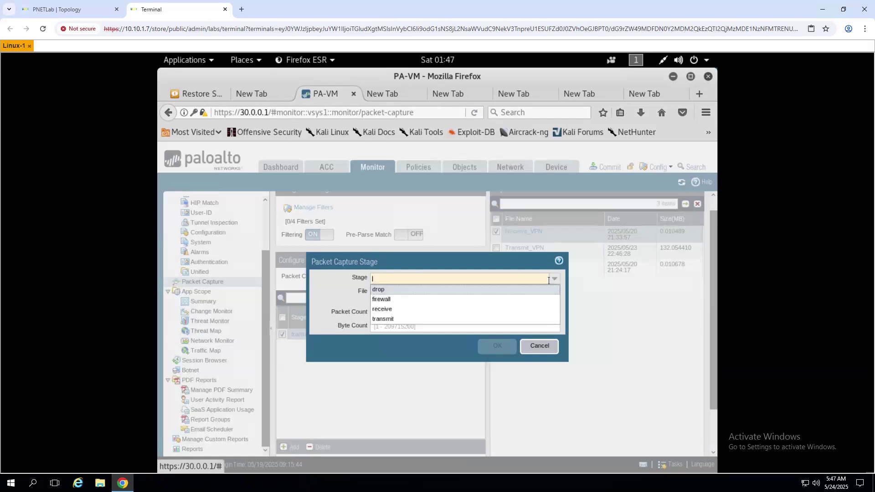
pyautogui.click(393, 311)
pyautogui.click(400, 293)
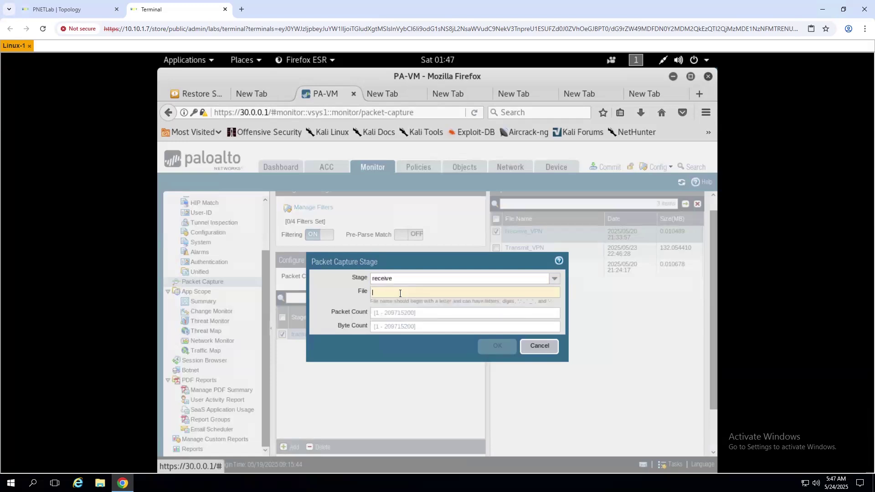
pyautogui.write('Receive')
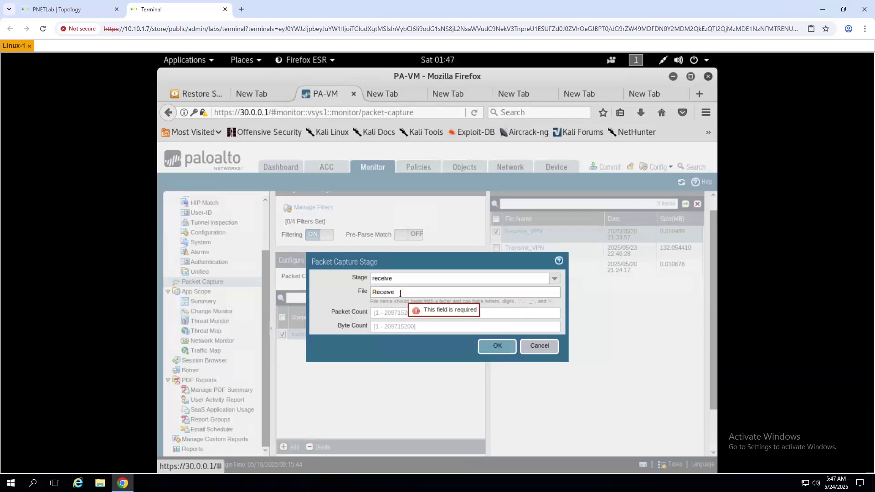
pyautogui.write('_vPN')
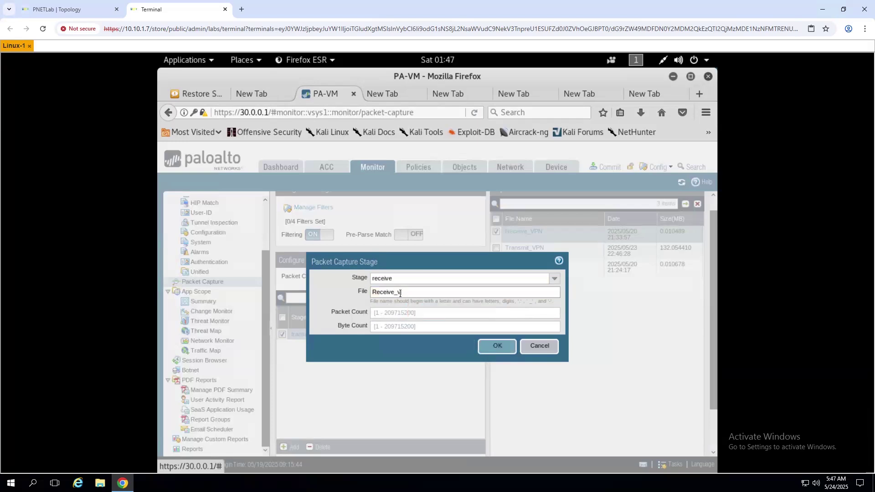
pyautogui.click(384, 315)
pyautogui.write('10000')
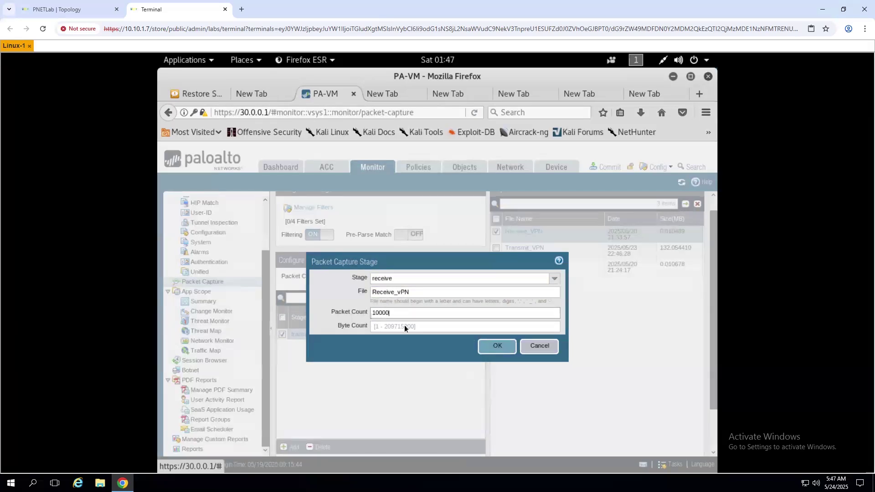
pyautogui.click(415, 332)
pyautogui.write('10000')
pyautogui.click(491, 348)
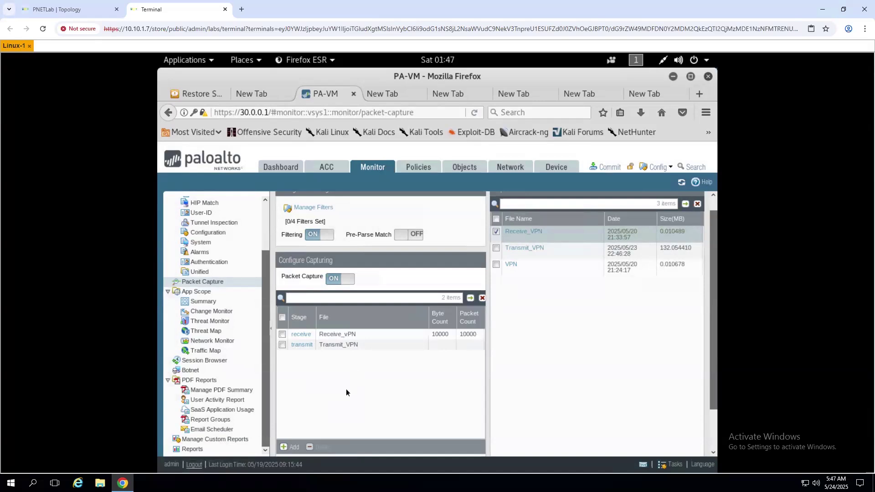
pyautogui.scroll(-2, 346, 389)
pyautogui.scroll(2, 315, 315)
pyautogui.scroll(1, 308, 301)
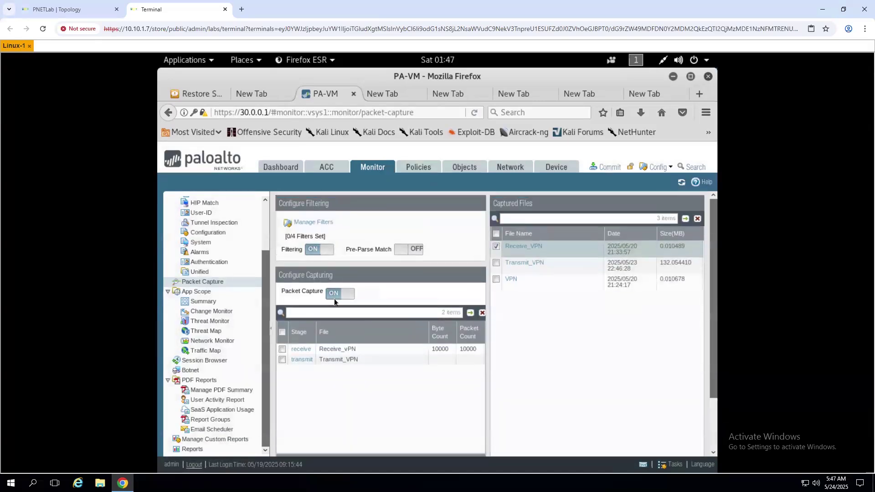
# - Add capture filter Id 1 with ingress interface ethernet1/1
pyautogui.click(310, 222)
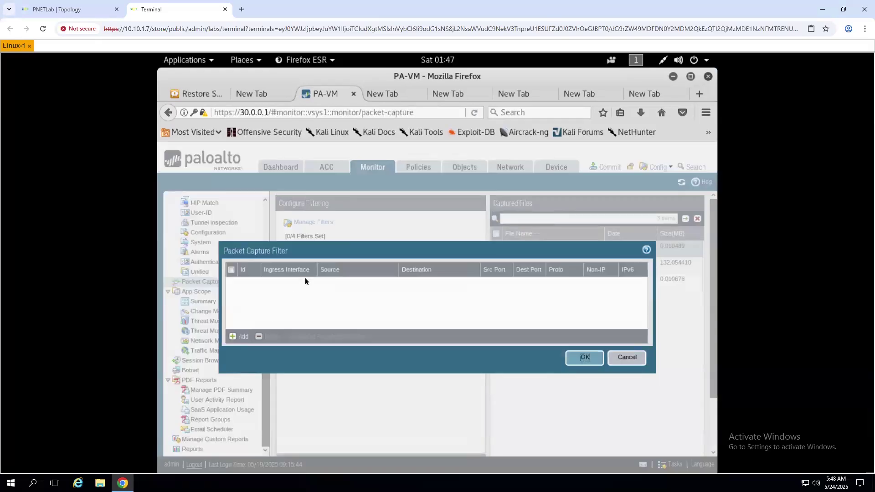
pyautogui.click(240, 336)
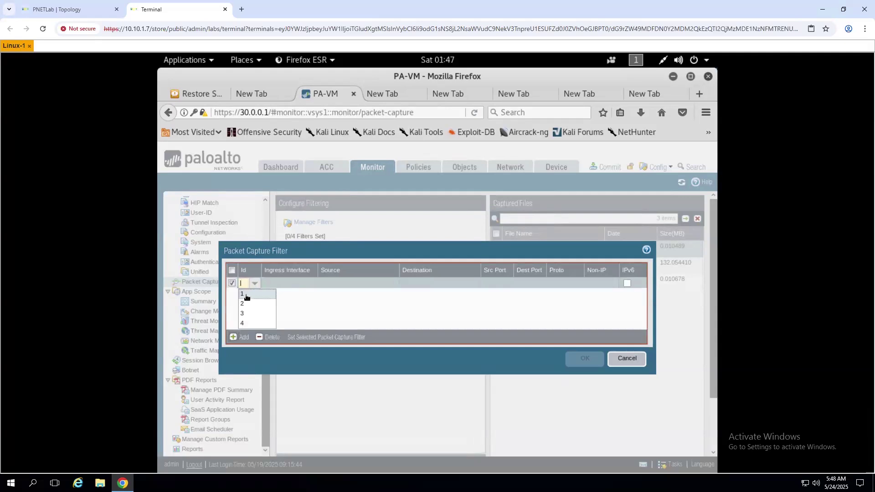
pyautogui.click(250, 295)
pyautogui.click(287, 283)
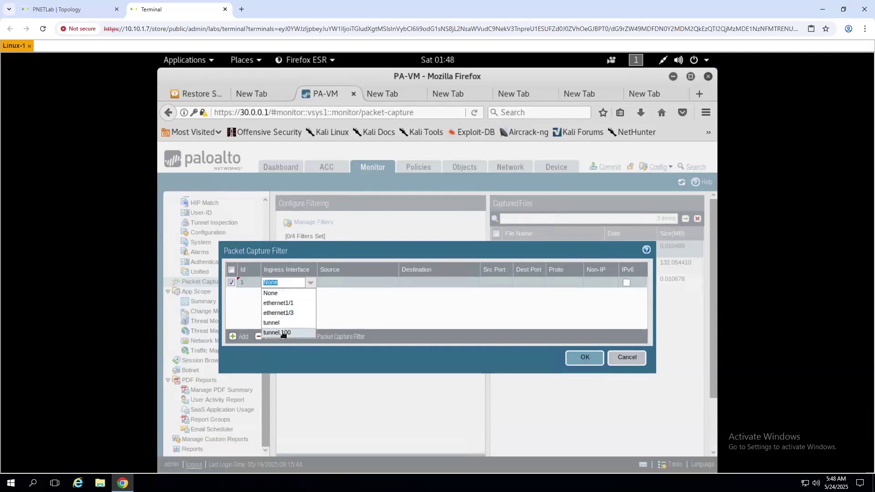
pyautogui.click(77, 12)
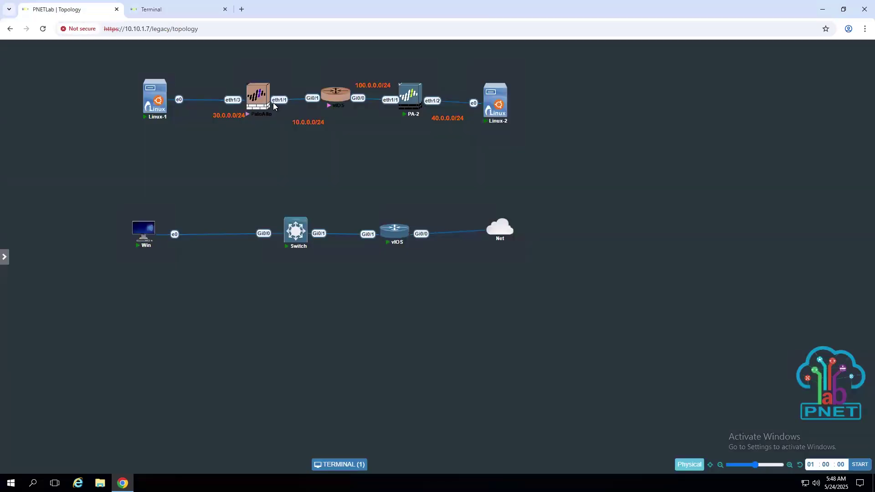
pyautogui.click(147, 14)
pyautogui.click(308, 304)
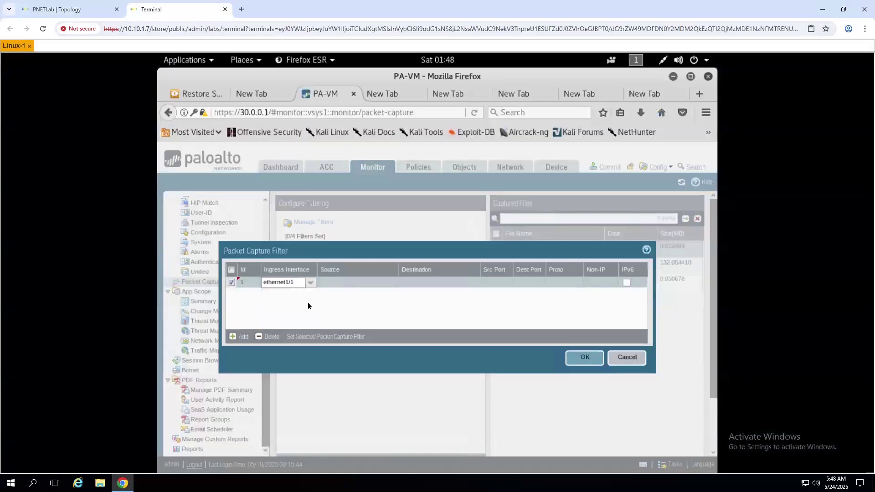
pyautogui.click(278, 296)
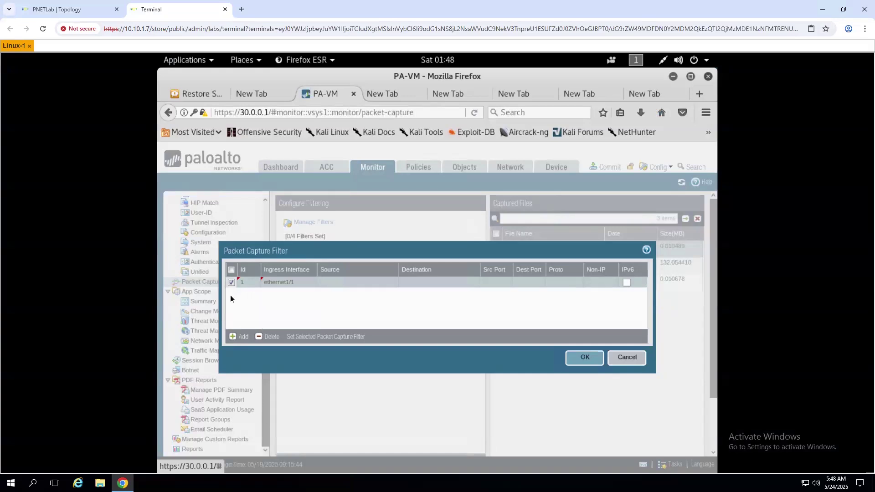
# - Add capture filter Id 2 with ingress interface tunnel.100
pyautogui.click(233, 337)
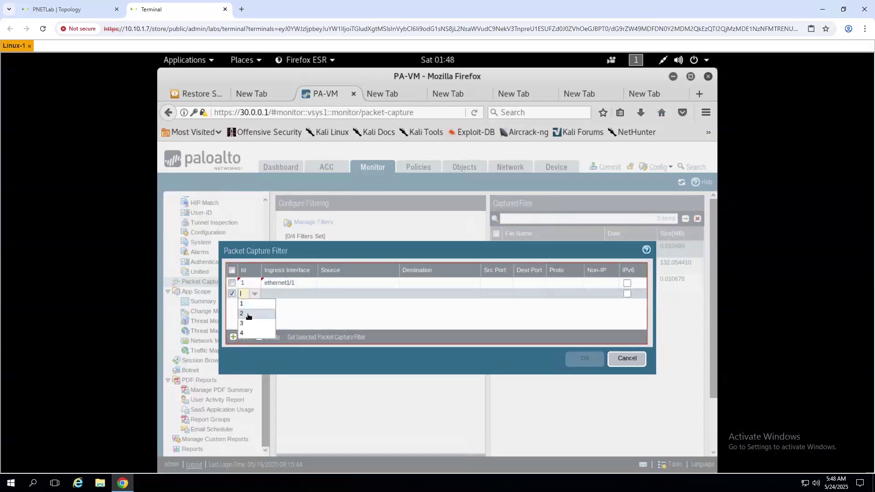
pyautogui.click(285, 298)
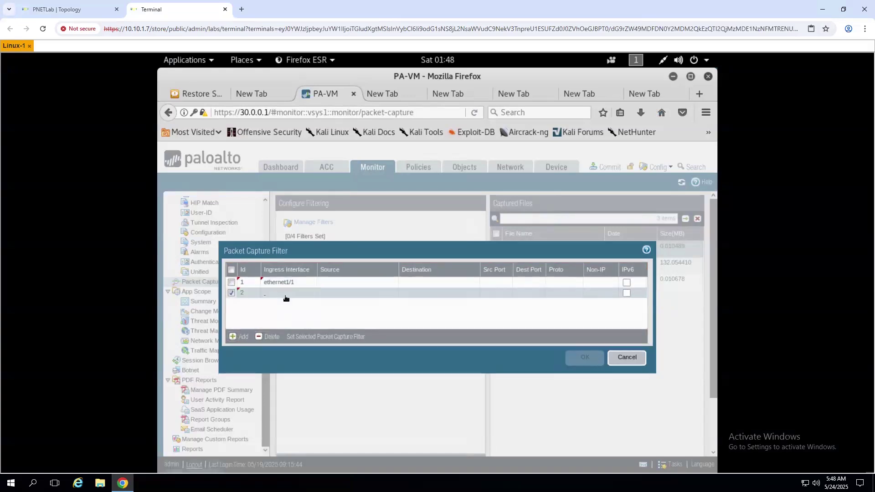
pyautogui.click(285, 296)
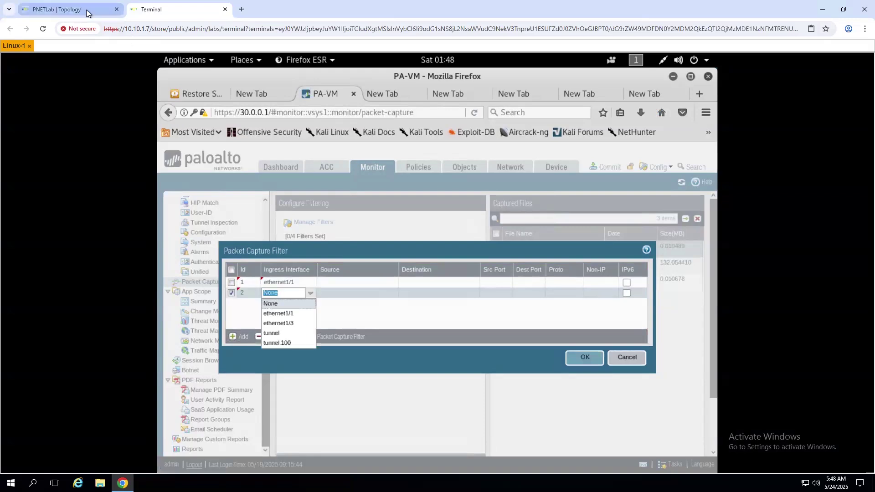
pyautogui.click(87, 10)
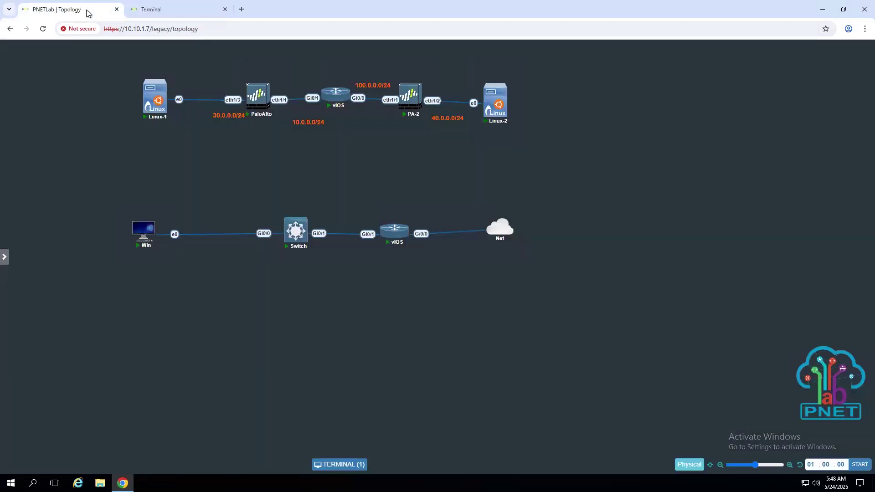
pyautogui.click(162, 10)
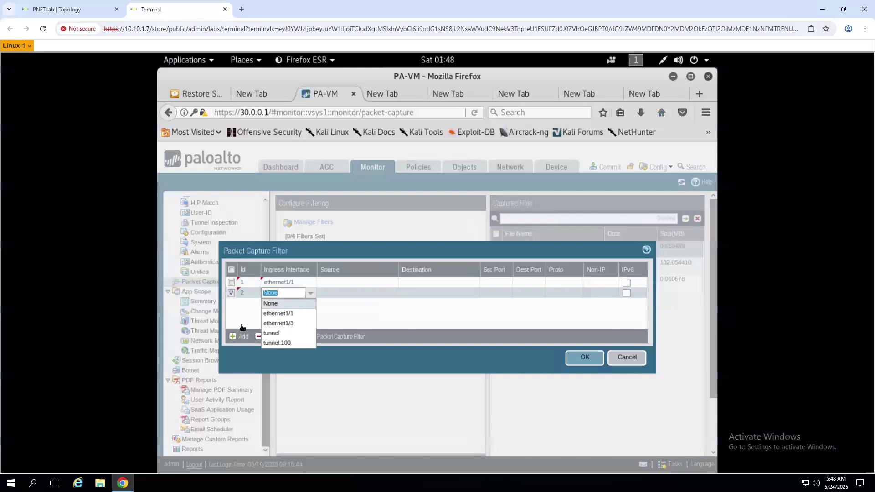
pyautogui.click(276, 344)
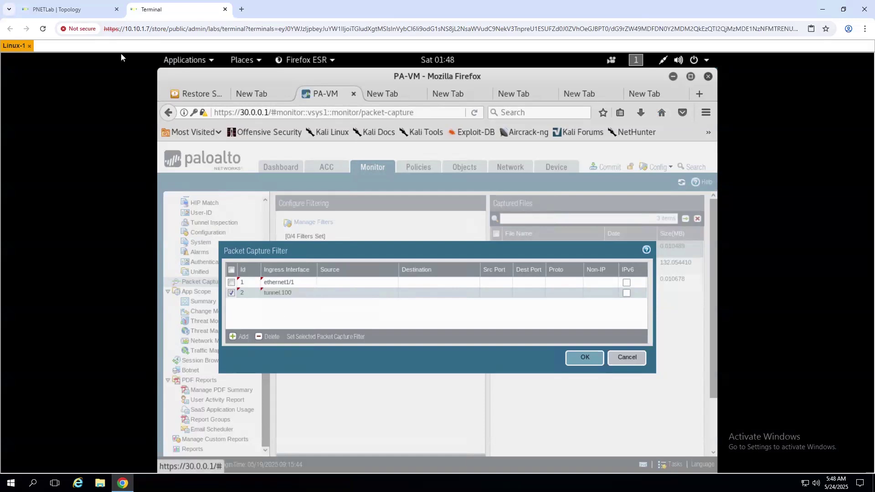
pyautogui.click(81, 13)
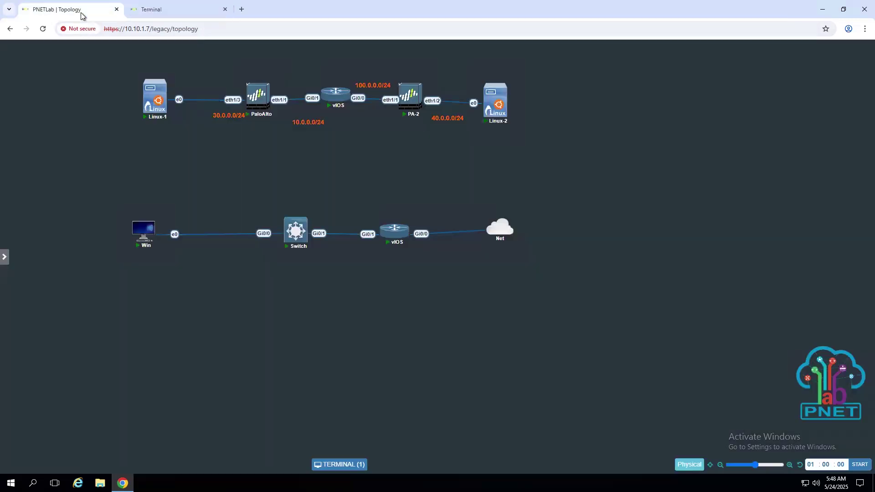
pyautogui.click(150, 13)
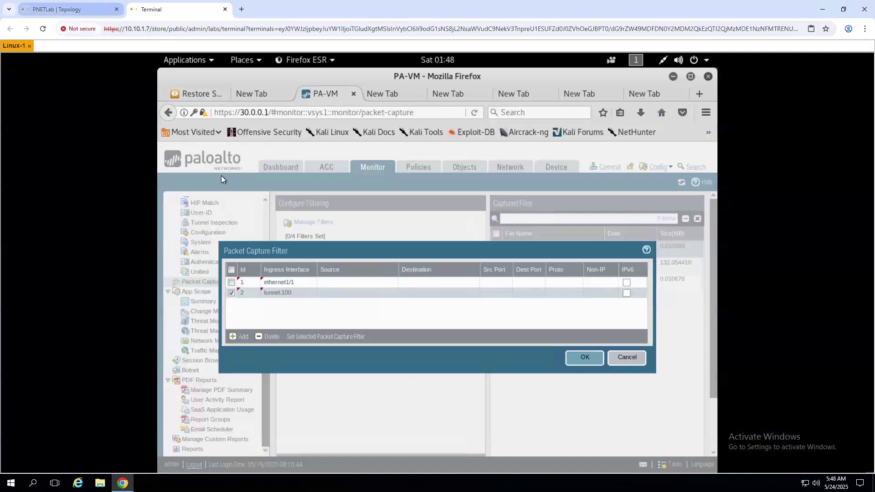
pyautogui.click(78, 8)
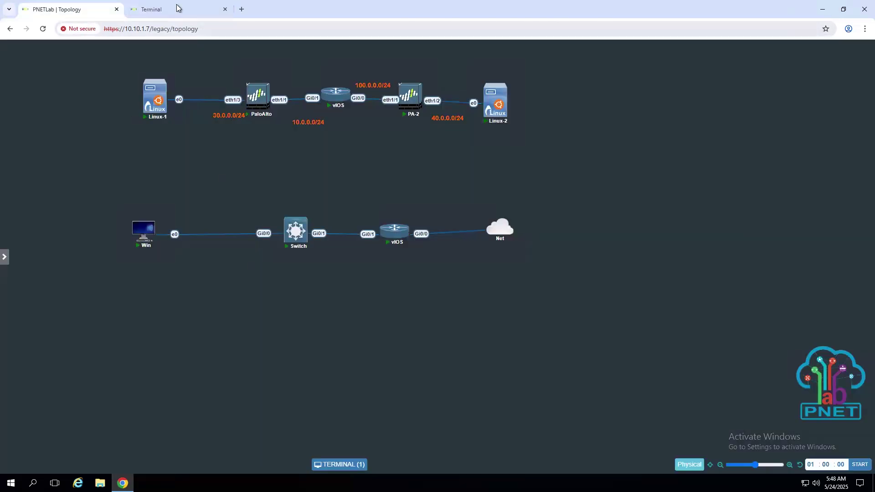
pyautogui.click(177, 9)
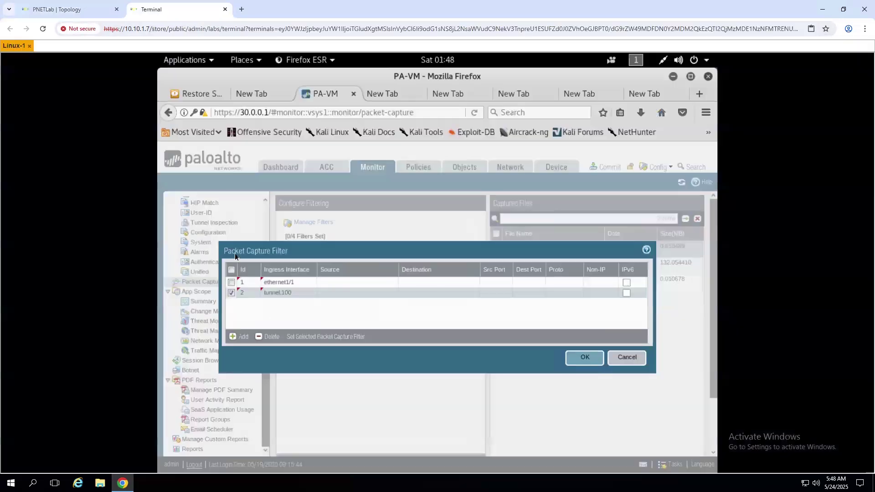
# - Set the ethernet1/1 filter's source and destination to 0.0.0.0
pyautogui.click(354, 283)
pyautogui.write('0.0.0.')
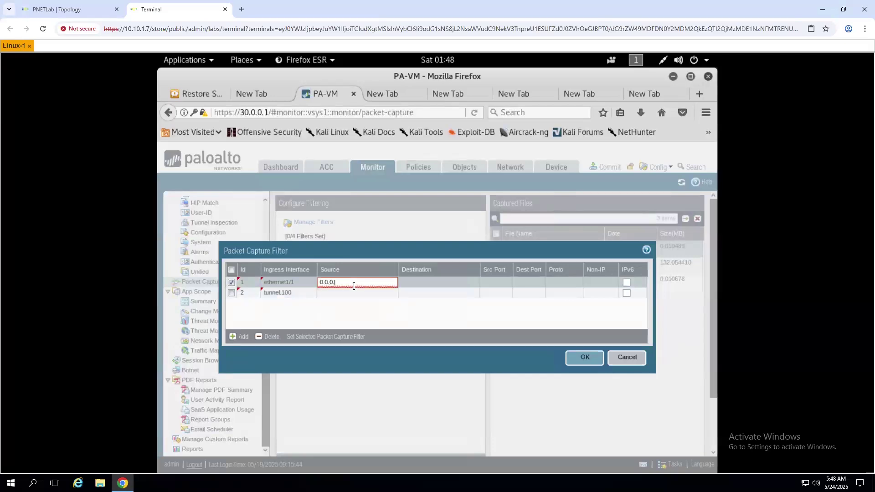
pyautogui.write('0')
pyautogui.press('Return')
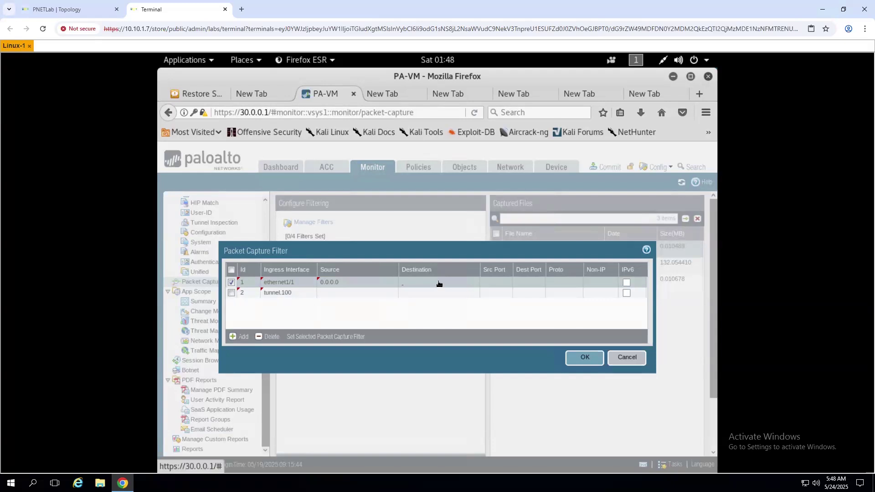
pyautogui.click(435, 286)
pyautogui.write('0.0.0.0')
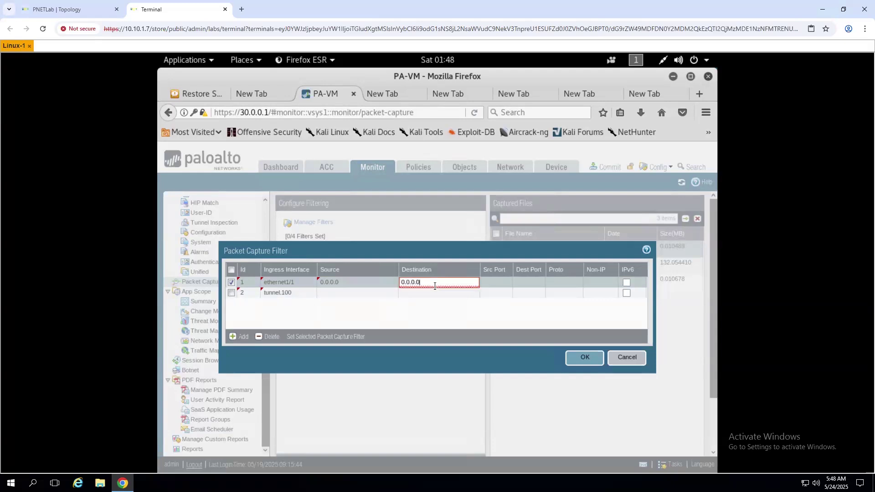
pyautogui.press('Return')
# - Set the tunnel.100 filter's source and destination to 0.0.0.0 and save the filters
pyautogui.click(352, 297)
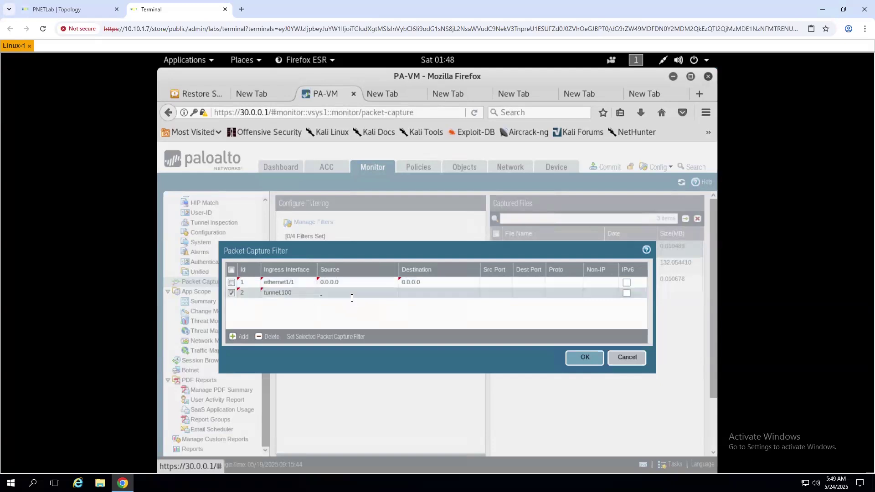
pyautogui.click(352, 298)
pyautogui.write('0.0.0.0')
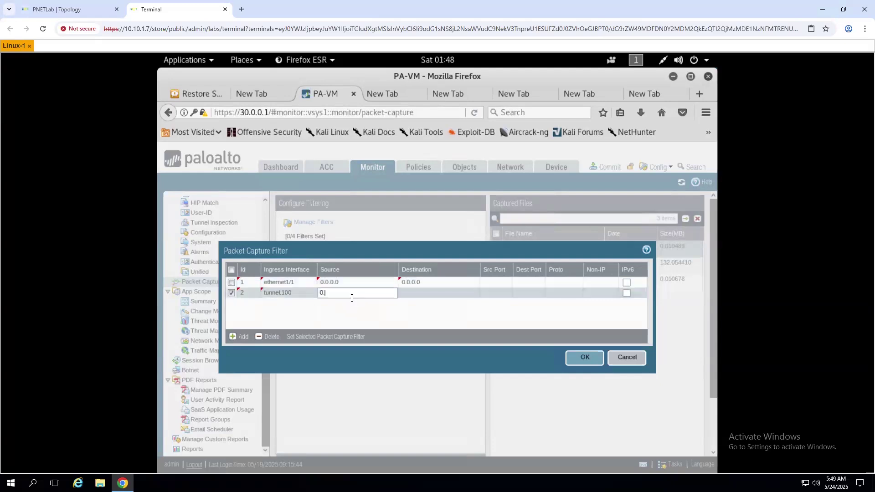
pyautogui.click(419, 299)
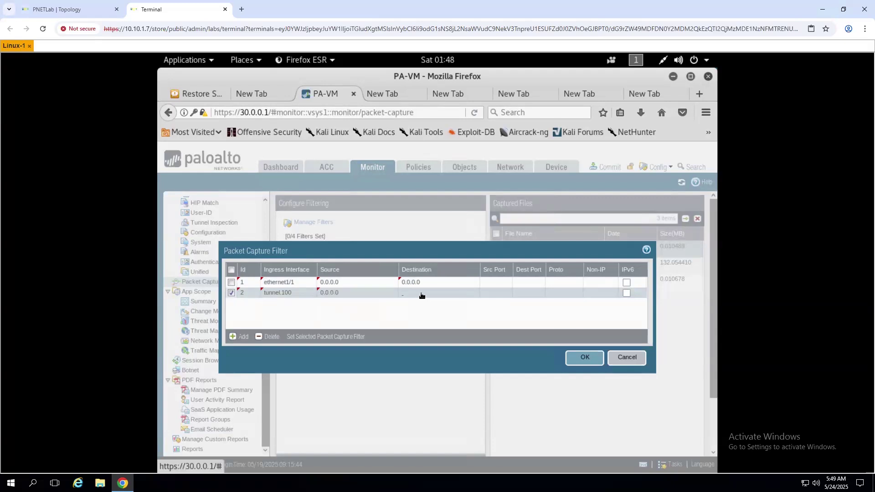
pyautogui.click(419, 293)
pyautogui.write('0.0.0.0')
pyautogui.click(405, 327)
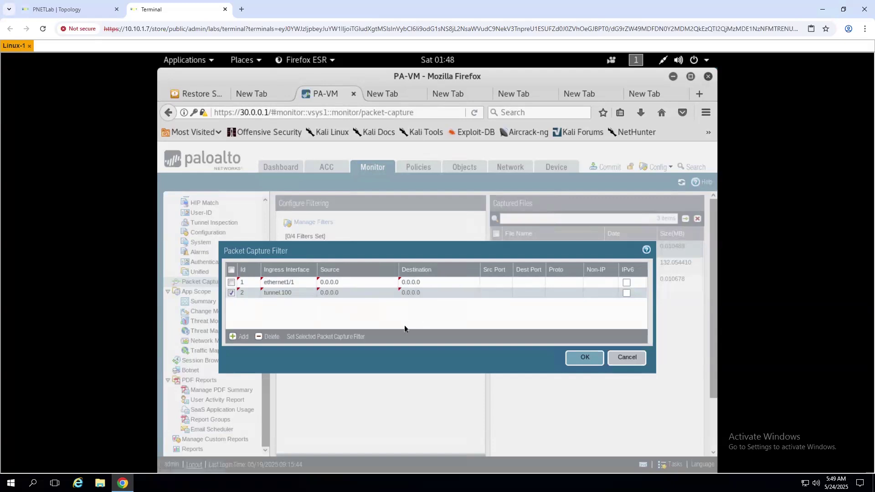
pyautogui.click(580, 362)
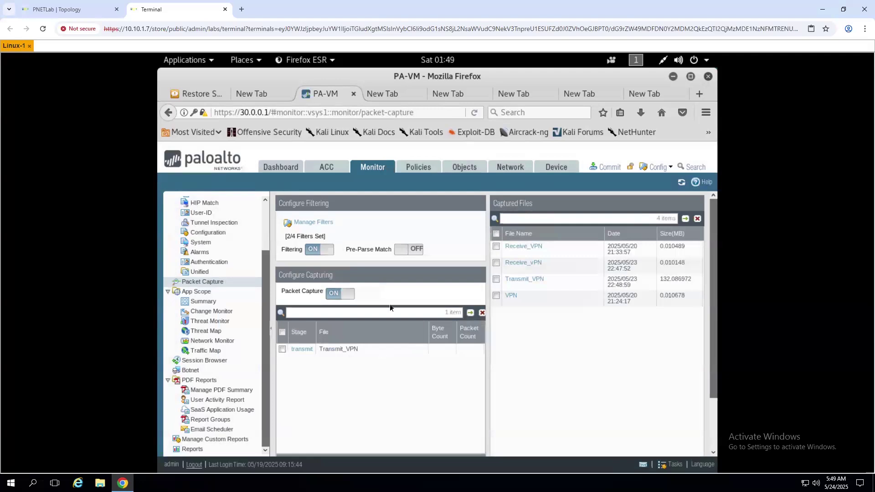
# - Go to Network > IPSec Tunnels to view the MYIPSEC tunnel's status
pyautogui.scroll(-2, 389, 305)
pyautogui.scroll(2, 351, 342)
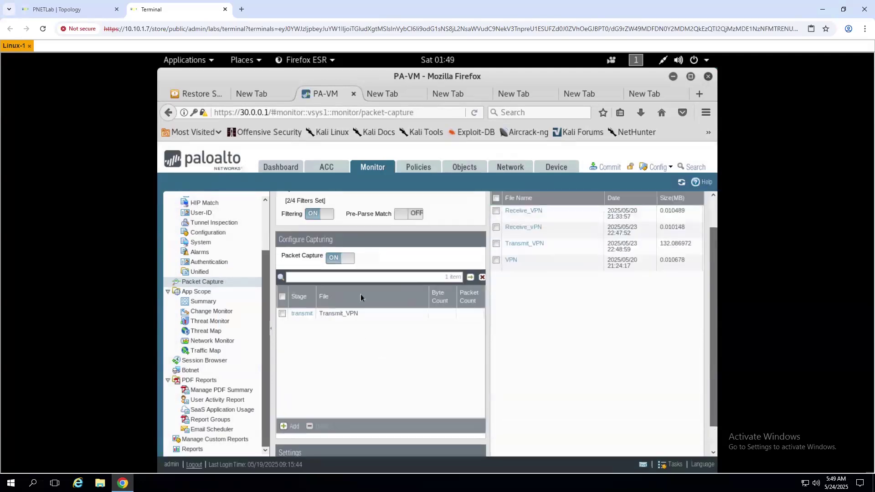
pyautogui.scroll(-1, 368, 401)
pyautogui.scroll(2, 363, 403)
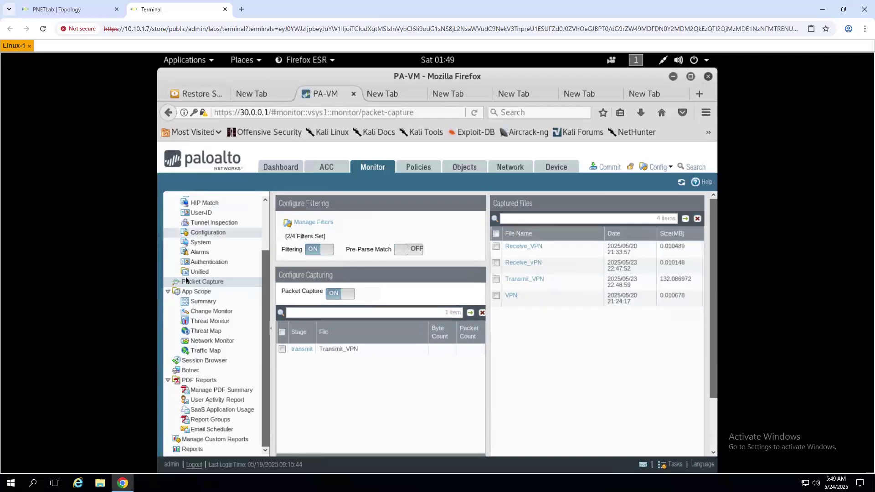
pyautogui.scroll(3, 190, 233)
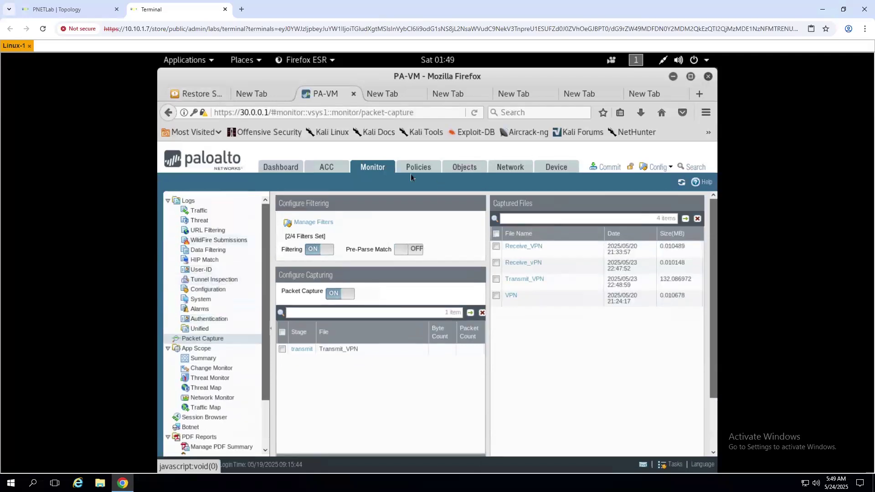
pyautogui.click(517, 171)
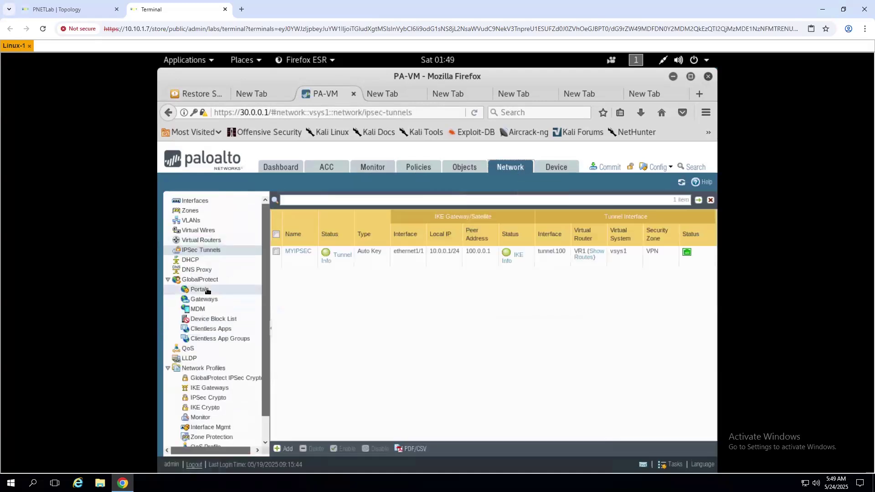
pyautogui.click(218, 252)
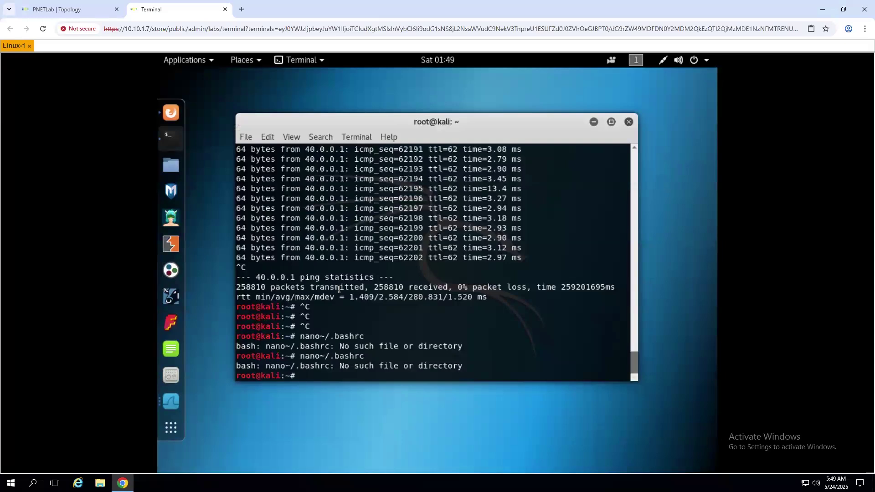
# - Run ifconfig and confirm the host address is 30.0.0.2
pyautogui.write('ifconfig')
pyautogui.press('Return')
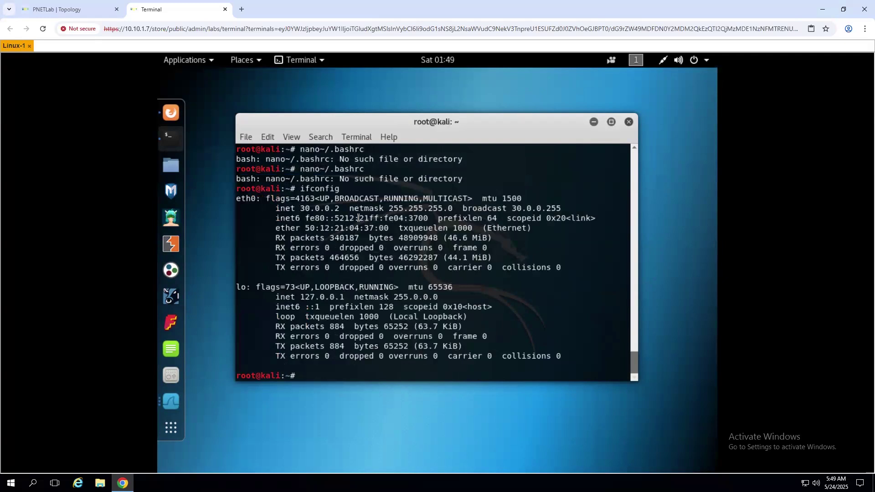
pyautogui.moveTo(300, 209); pyautogui.dragTo(397, 208)
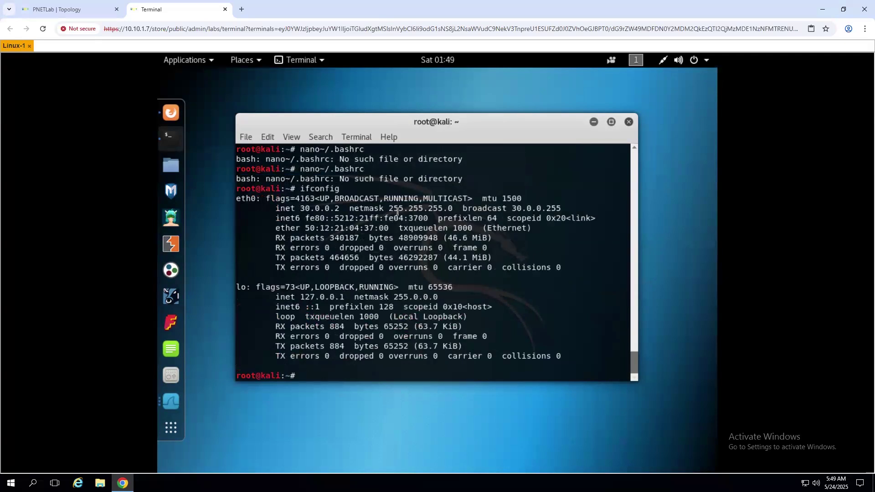
pyautogui.click(361, 372)
# - Ping 40.0.0.2 through the tunnel, then bring Firefox back to the front
pyautogui.write('ping 40.0.0.2')
pyautogui.press('Return')
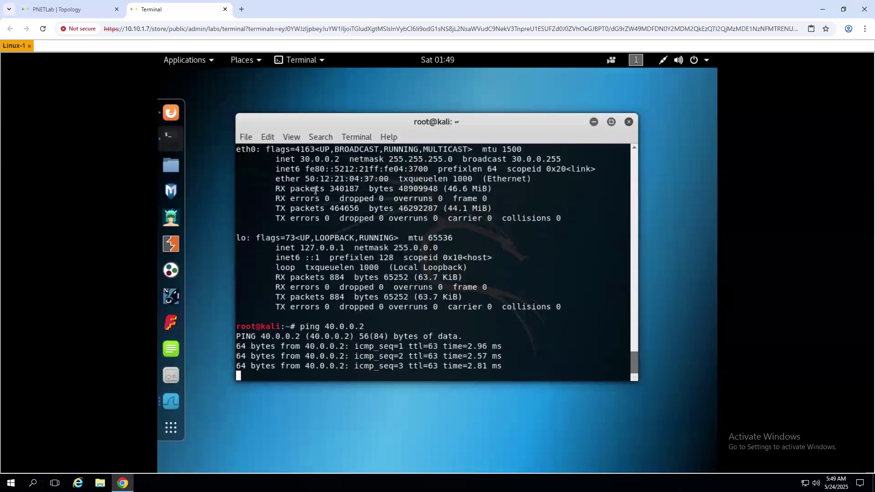
pyautogui.click(174, 114)
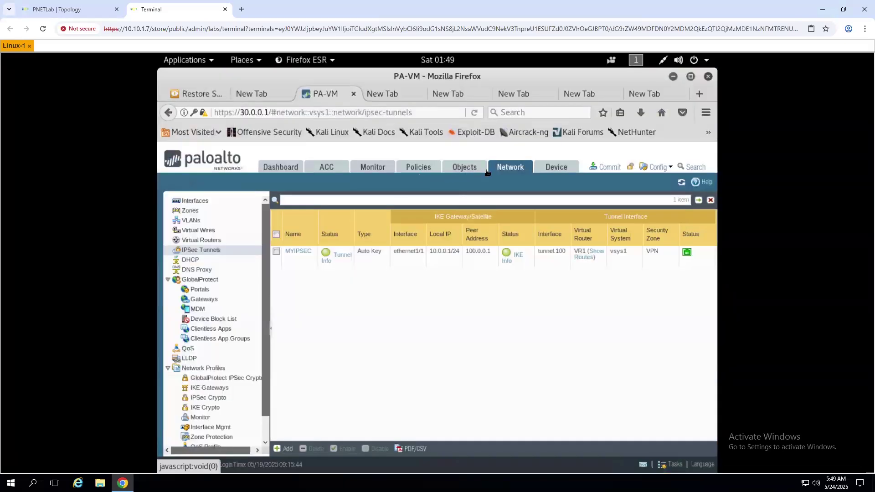
# - Refresh Monitor > Packet Capture until Transmit_VPN grows, then save Transmit_VPN.pcap
pyautogui.click(369, 167)
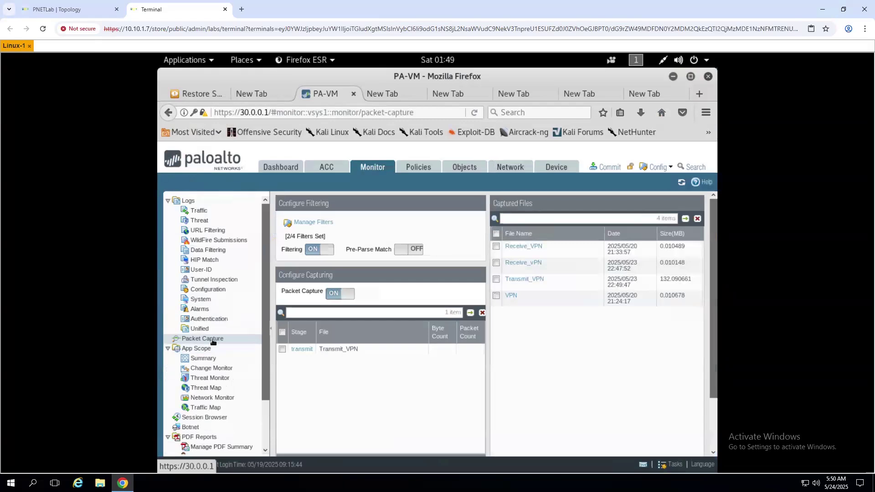
pyautogui.click(681, 183)
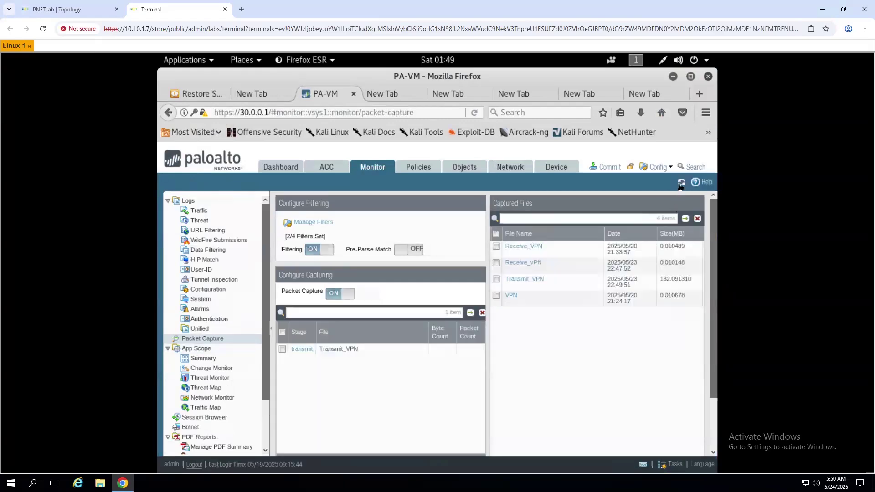
pyautogui.click(681, 182)
pyautogui.click(681, 183)
pyautogui.click(528, 281)
pyautogui.click(526, 313)
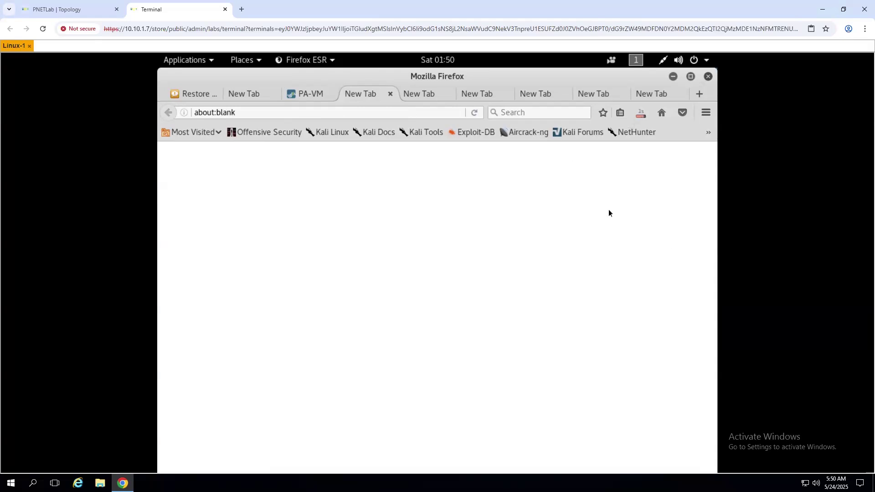
# - Open Transmit_VPN.pcap from Firefox's downloads in Wireshark, dismissing the Lua error
pyautogui.click(636, 116)
pyautogui.click(476, 144)
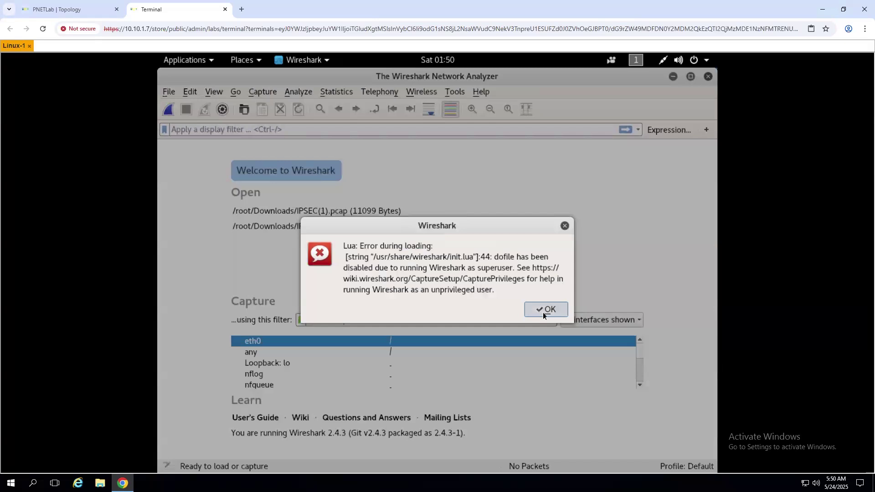
pyautogui.click(546, 309)
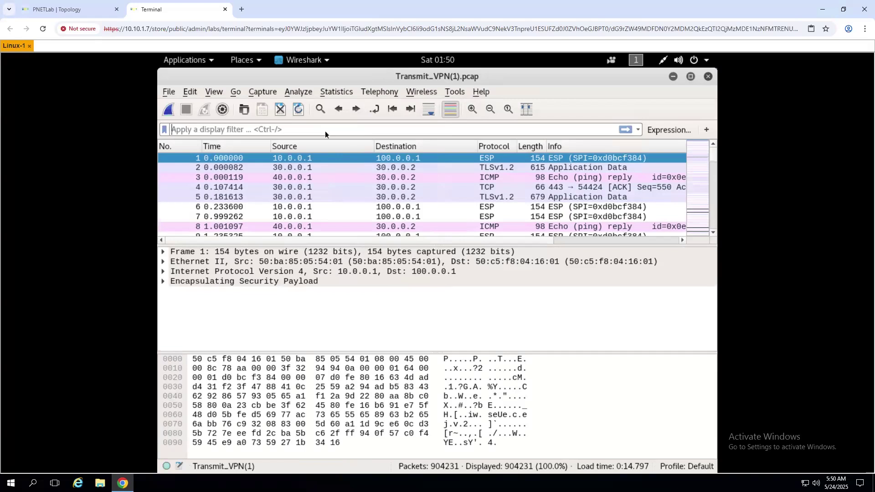
# - Apply the isakmp display filter to the Transmit_VPN(1).pcap capture
pyautogui.click(324, 130)
pyautogui.write('is')
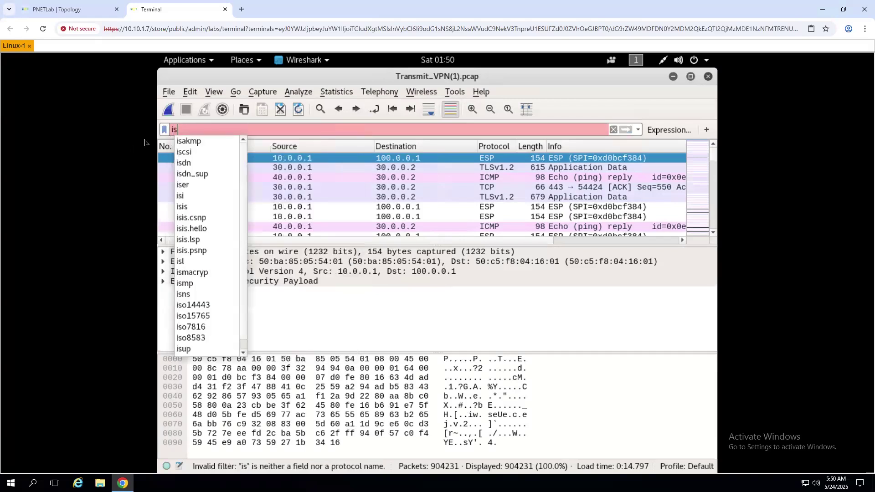
pyautogui.click(194, 142)
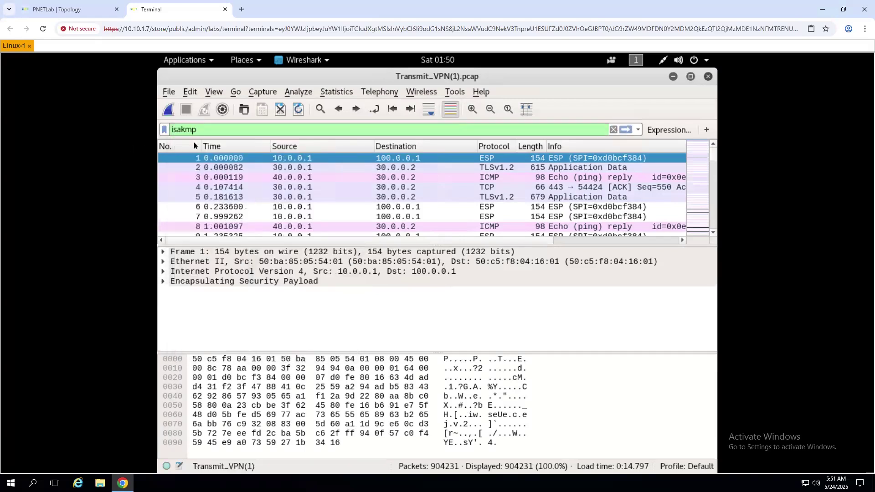
pyautogui.press('Return')
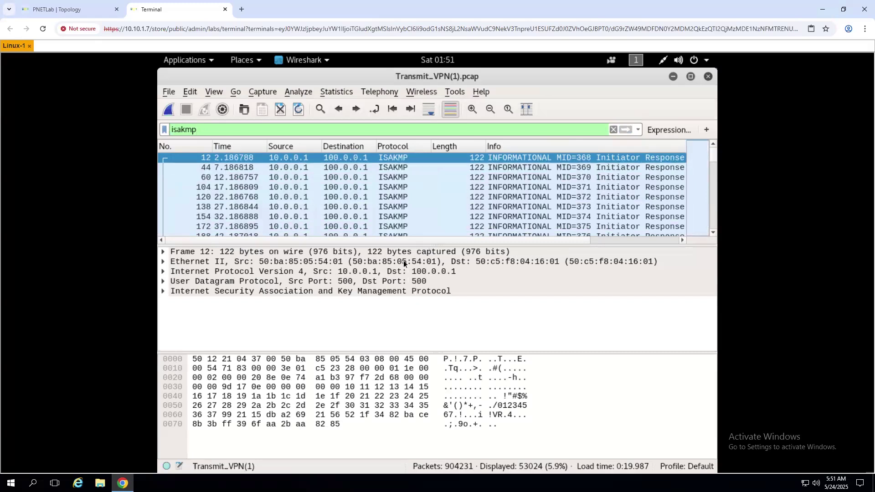
pyautogui.moveTo(406, 244); pyautogui.dragTo(403, 280)
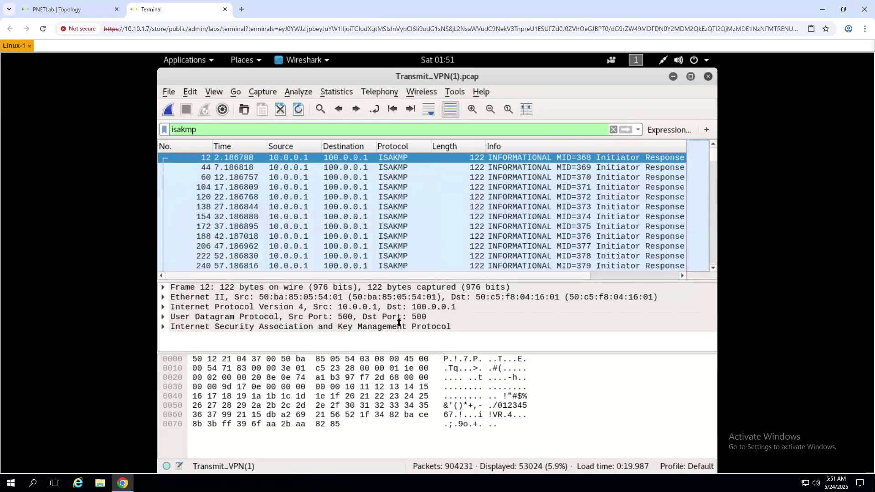
pyautogui.moveTo(399, 322); pyautogui.dragTo(394, 318)
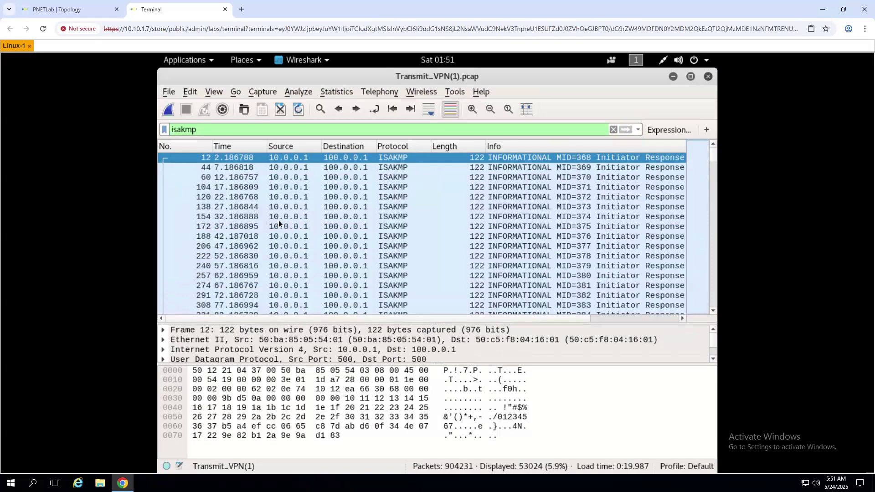
pyautogui.scroll(-13, 278, 220)
pyautogui.scroll(-8, 266, 247)
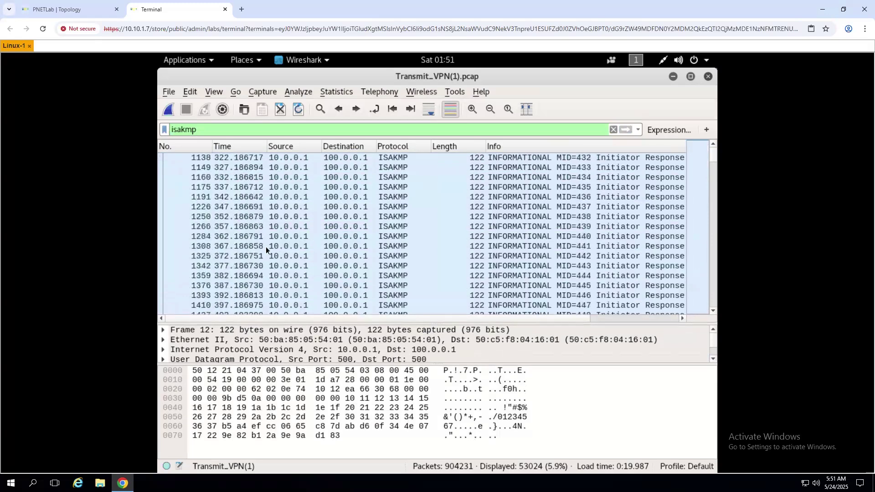
pyautogui.scroll(-6, 288, 310)
pyautogui.scroll(-3, 671, 192)
pyautogui.moveTo(712, 160); pyautogui.dragTo(712, 317)
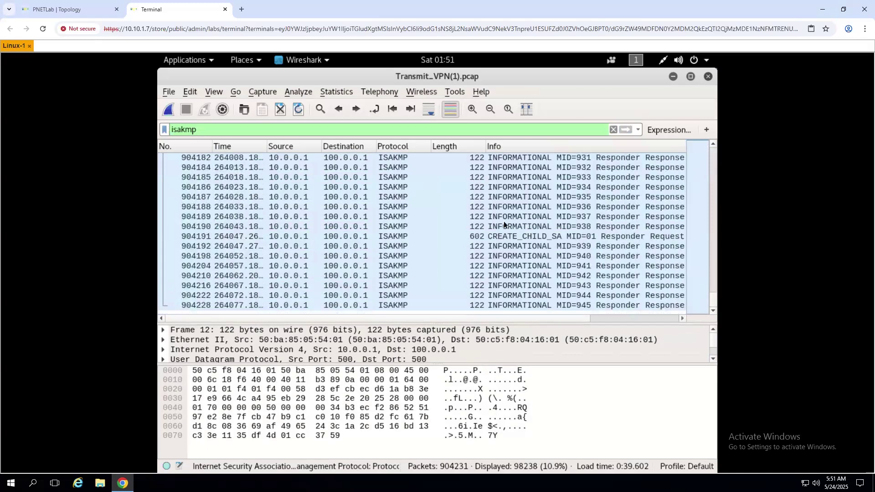
pyautogui.click(399, 214)
pyautogui.scroll(14, 380, 217)
pyautogui.scroll(20, 376, 215)
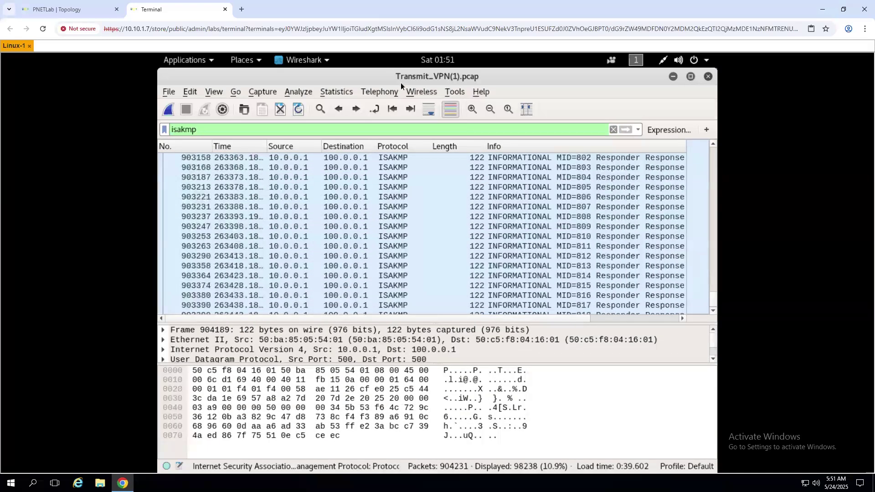
pyautogui.click(285, 160)
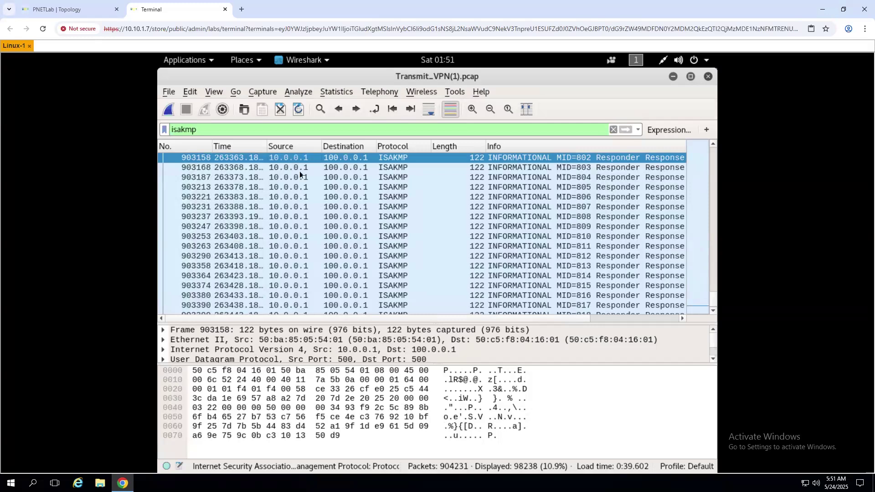
pyautogui.click(602, 168)
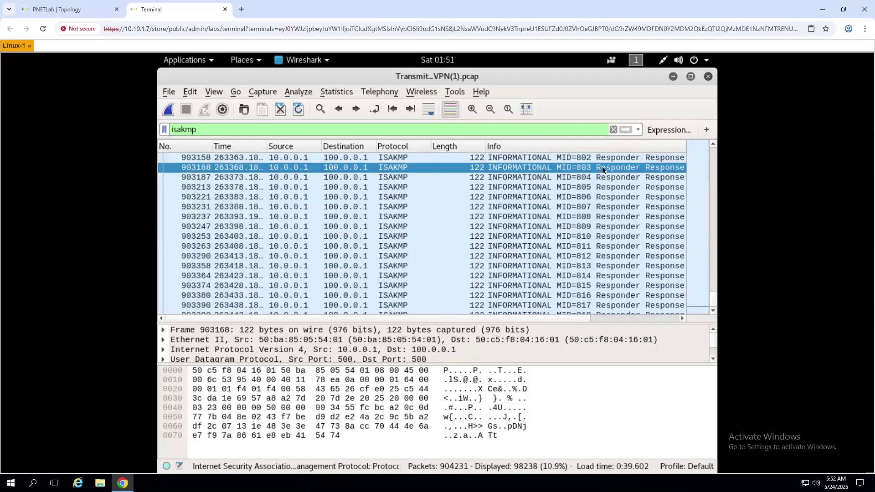
pyautogui.scroll(4, 313, 232)
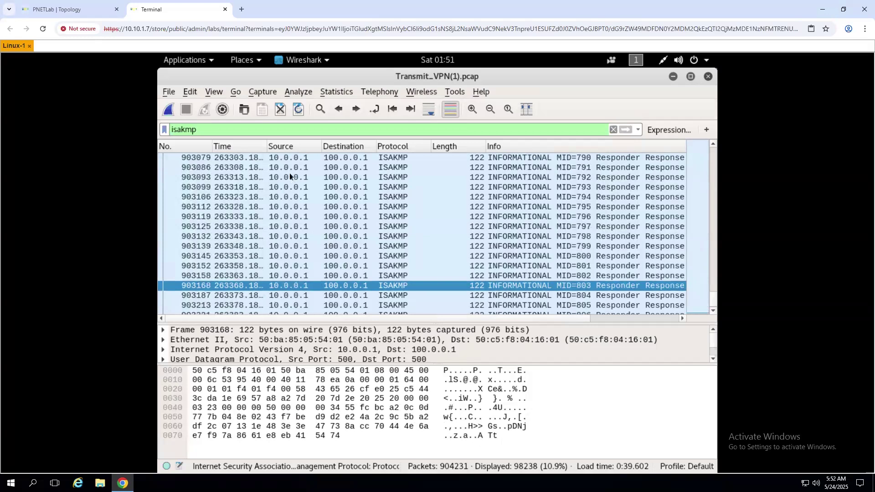
pyautogui.click(331, 181)
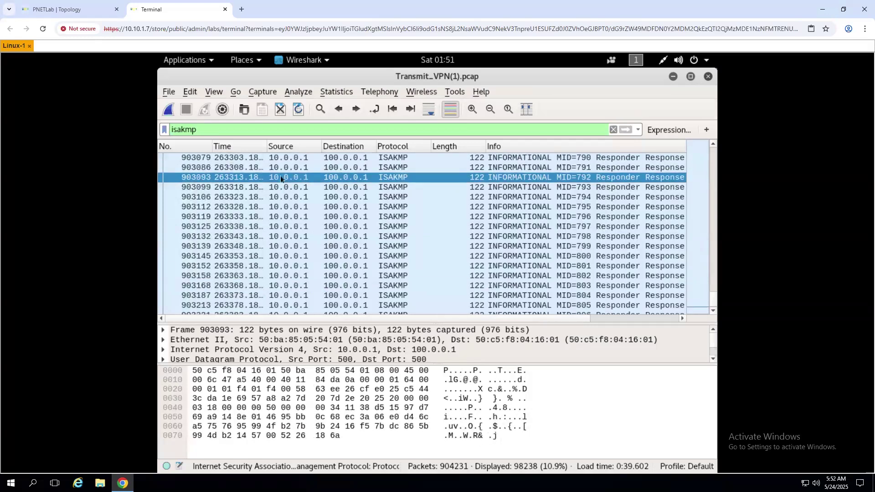
pyautogui.click(59, 10)
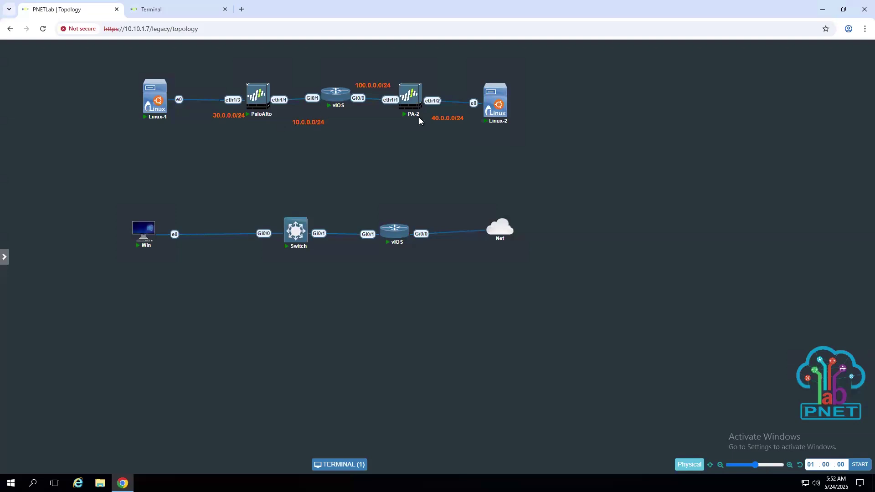
pyautogui.click(162, 12)
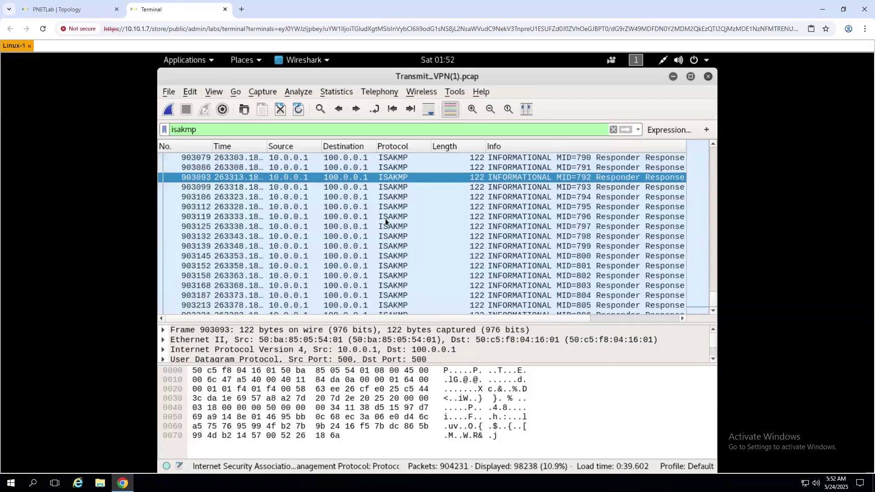
pyautogui.scroll(-18, 317, 260)
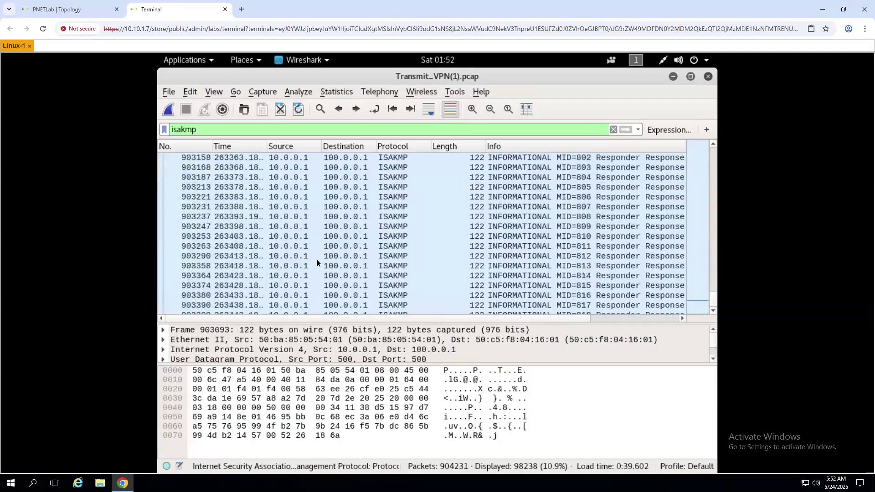
pyautogui.scroll(-12, 316, 263)
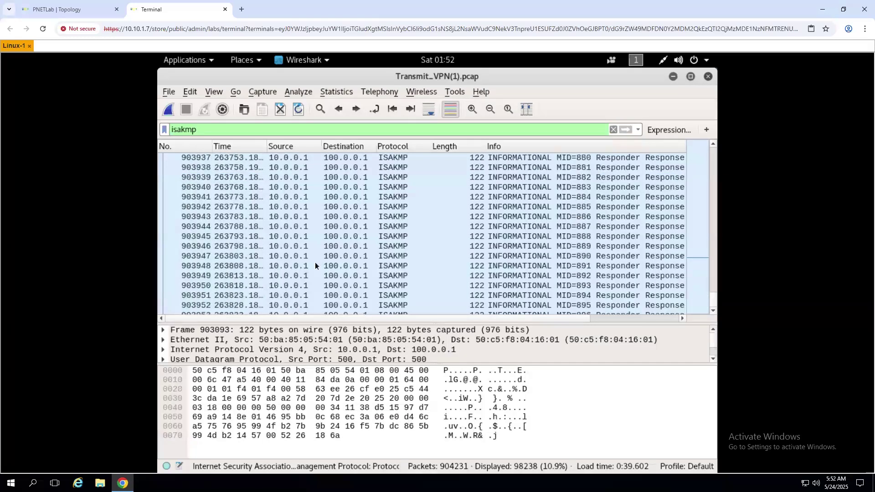
pyautogui.scroll(-10, 313, 264)
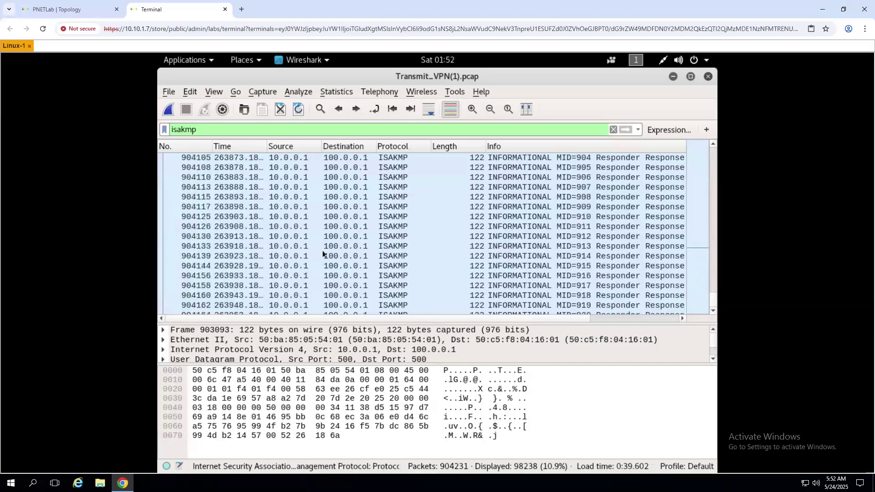
# - Replace the isakmp filter with esp and inspect ESP frame 7
pyautogui.click(613, 130)
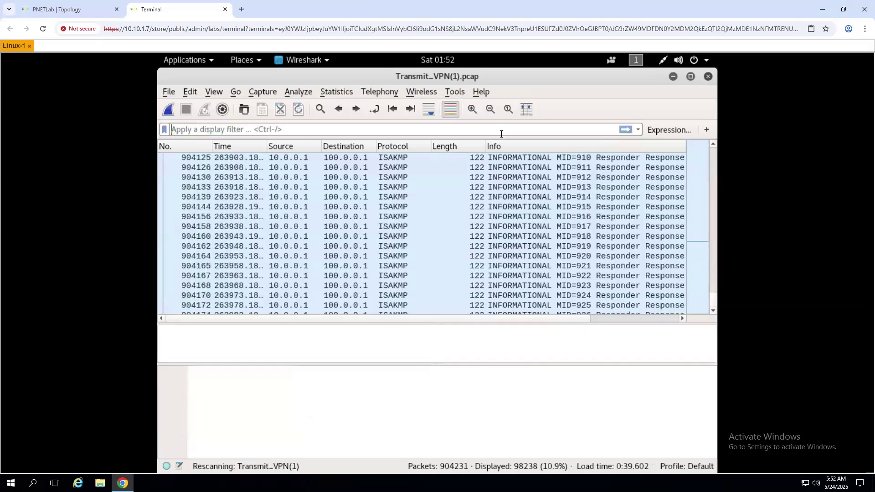
pyautogui.write('esp')
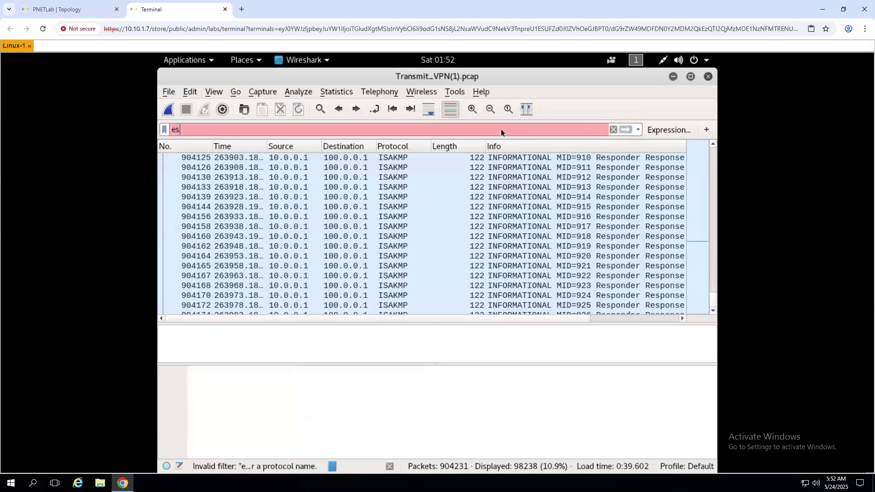
pyautogui.press('Return')
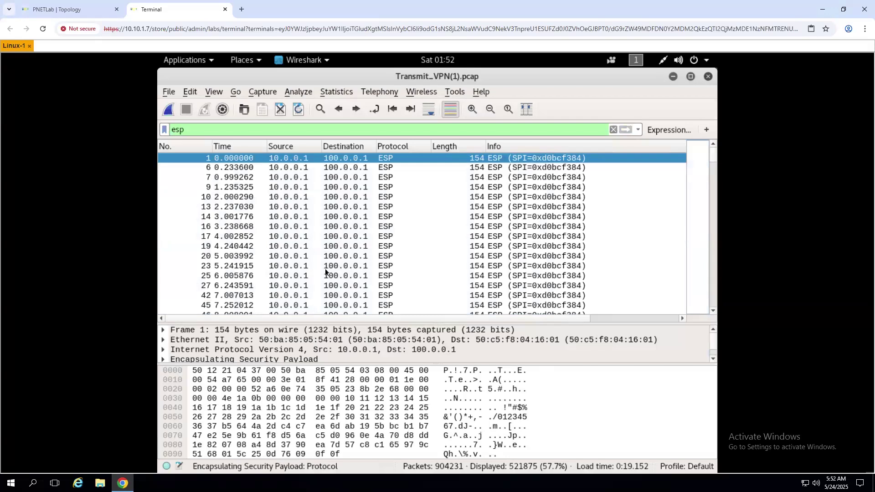
pyautogui.scroll(-12, 325, 269)
pyautogui.scroll(15, 327, 273)
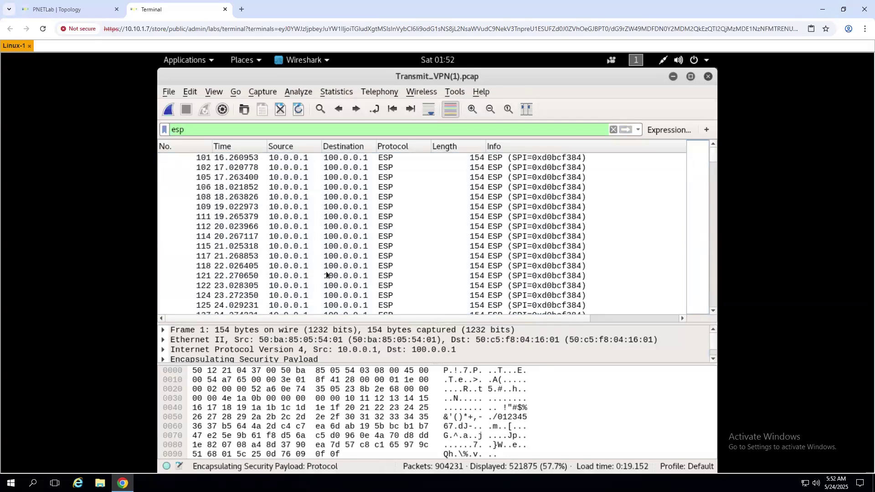
pyautogui.click(522, 179)
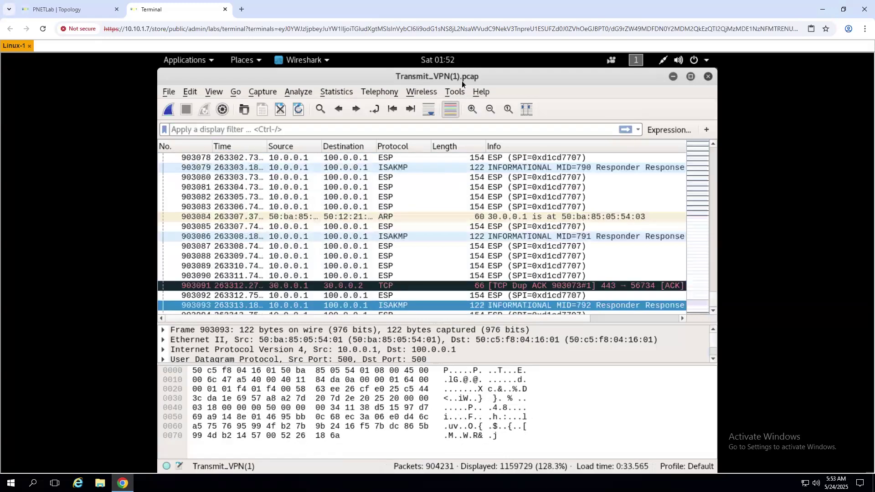
# - Browse the unfiltered capture, selecting ESP packets 902951 and 902947 and ISAKMP packet 902943
pyautogui.scroll(20, 428, 225)
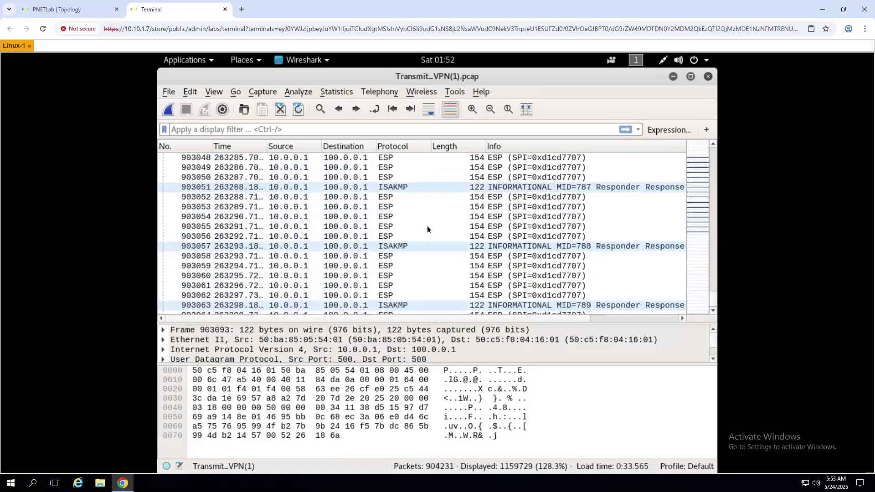
pyautogui.scroll(14, 425, 230)
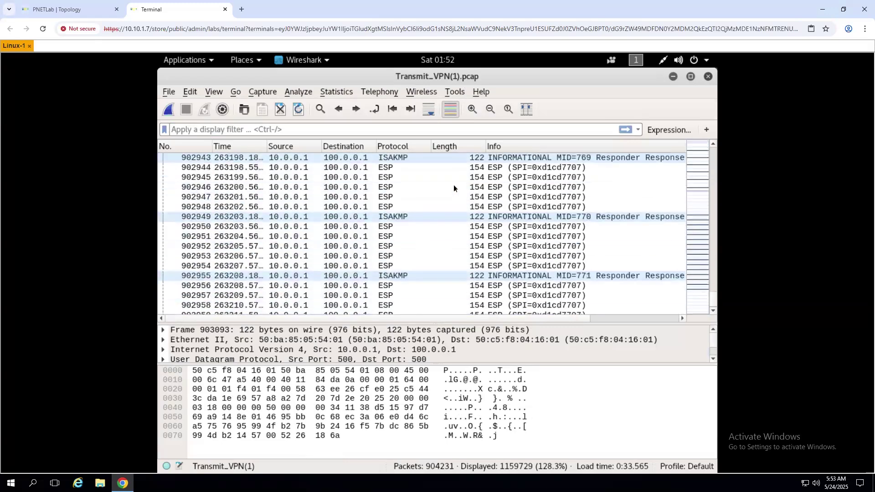
pyautogui.click(453, 184)
pyautogui.click(396, 238)
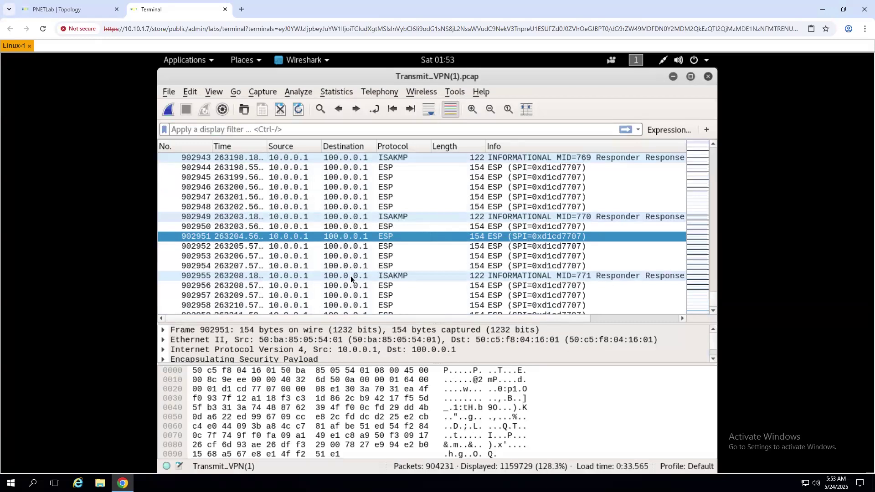
pyautogui.click(303, 159)
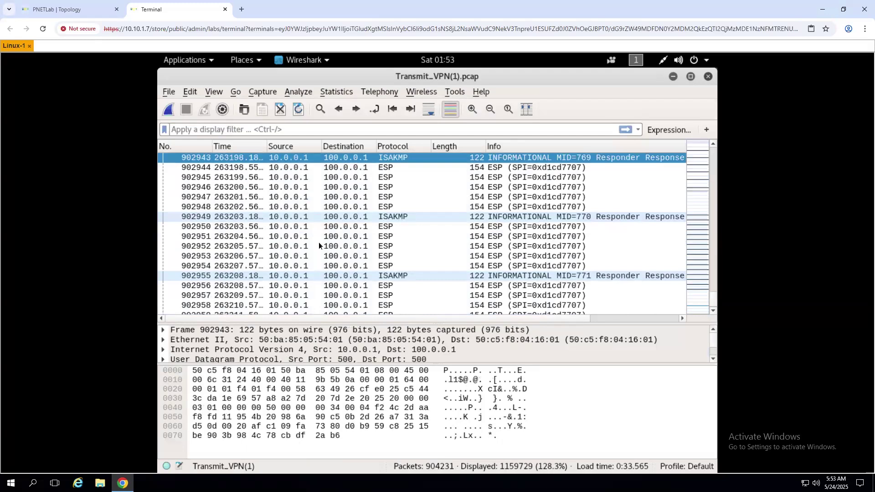
pyautogui.click(327, 198)
# - Expand ESP packet 902947's Encapsulating Security Payload and highlight the ESP SPI bytes
pyautogui.scroll(-1, 302, 346)
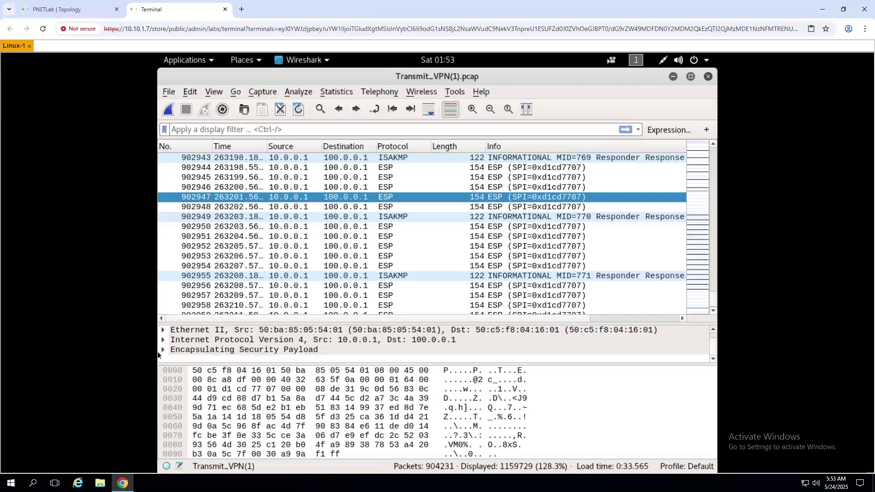
pyautogui.doubleClick(206, 349)
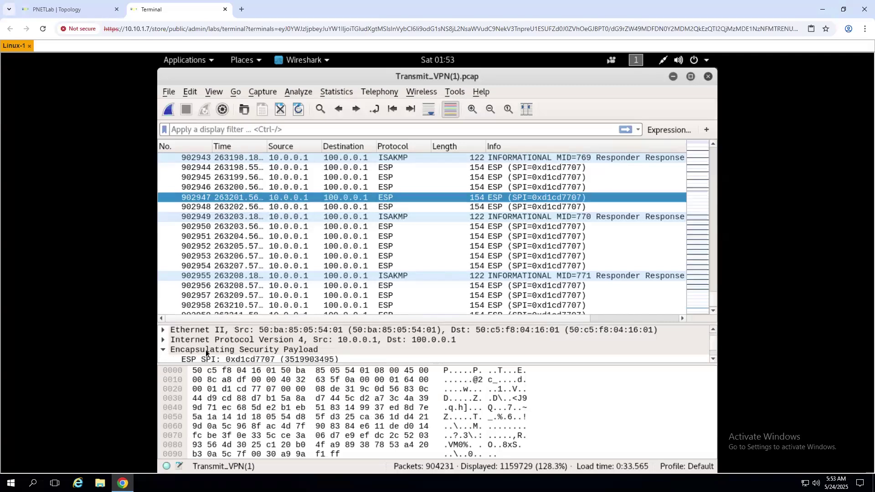
pyautogui.click(229, 341)
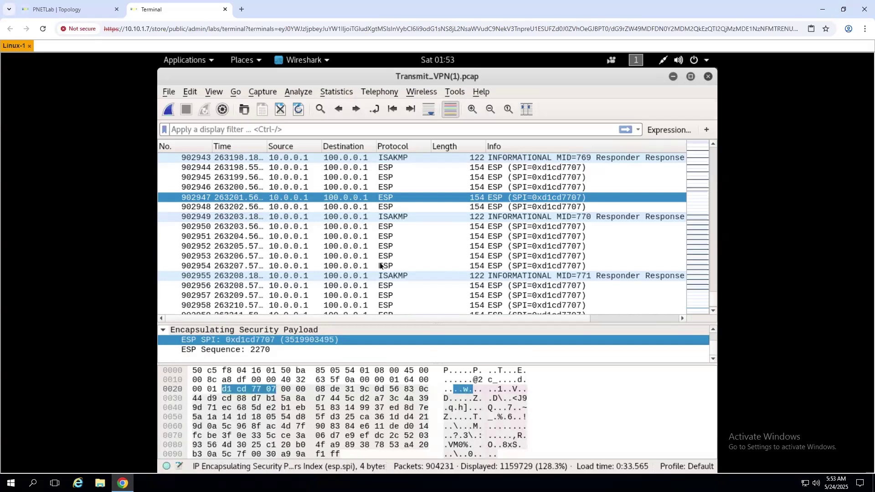
# - Select TLSv1.2 Server Hello packet 903196 from 30.0.0.1:443 to 30.0.0.2:56740
pyautogui.scroll(-10, 374, 272)
pyautogui.scroll(-20, 357, 286)
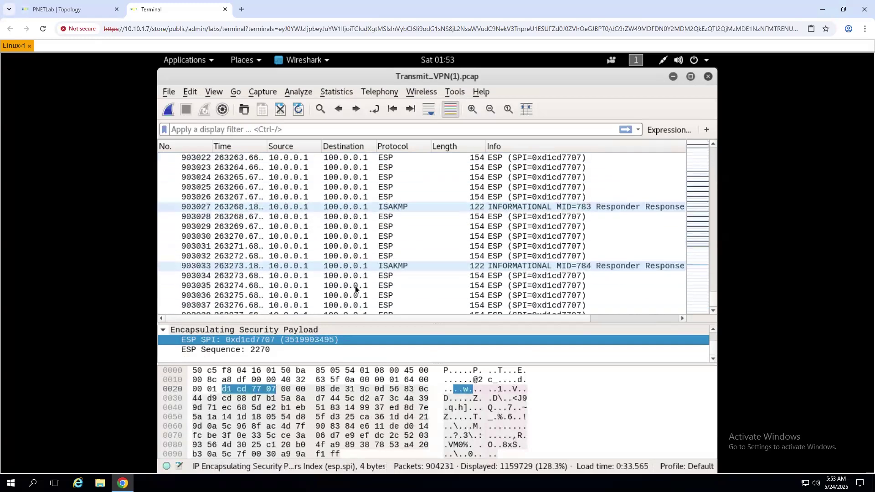
pyautogui.scroll(-14, 354, 290)
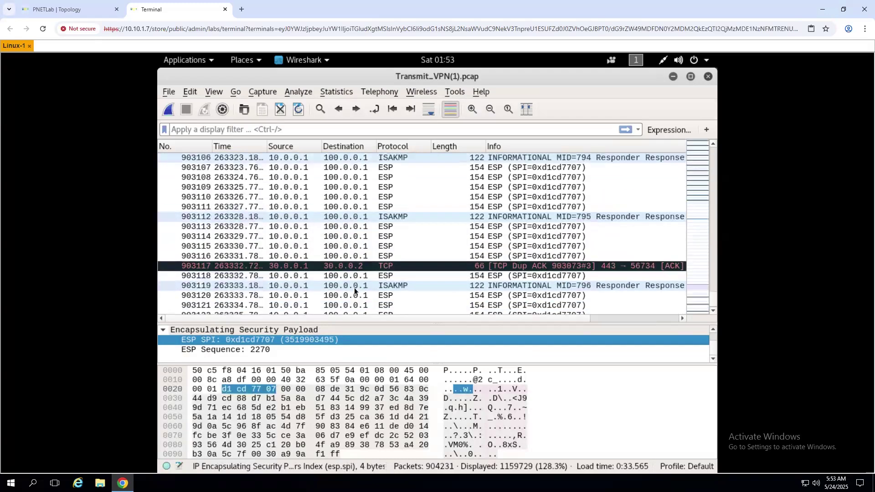
pyautogui.scroll(-19, 354, 290)
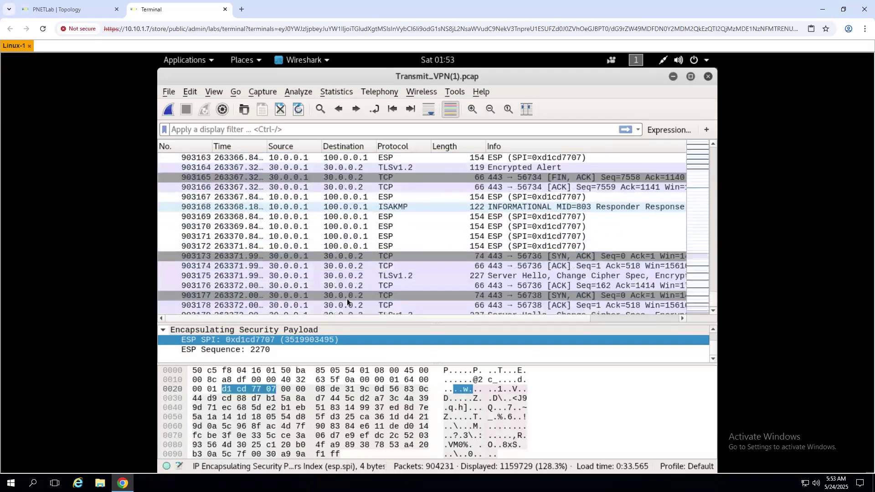
pyautogui.scroll(-15, 346, 299)
pyautogui.scroll(4, 330, 286)
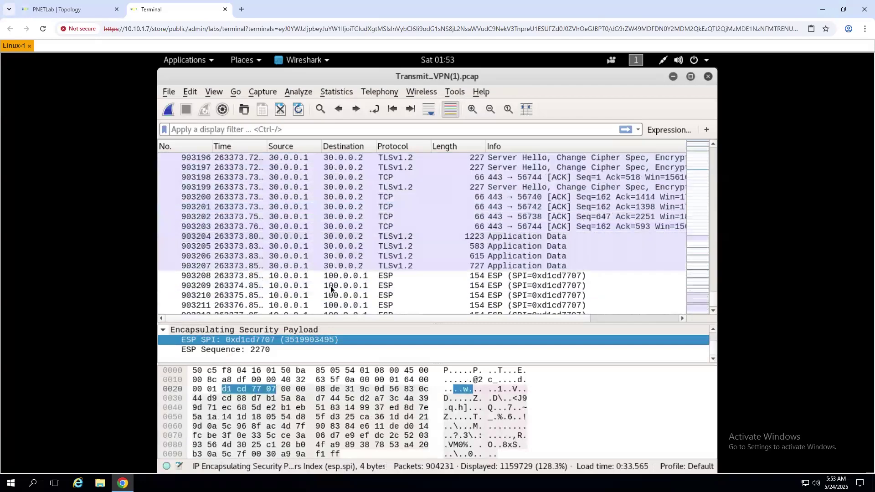
pyautogui.scroll(2, 330, 286)
pyautogui.click(308, 271)
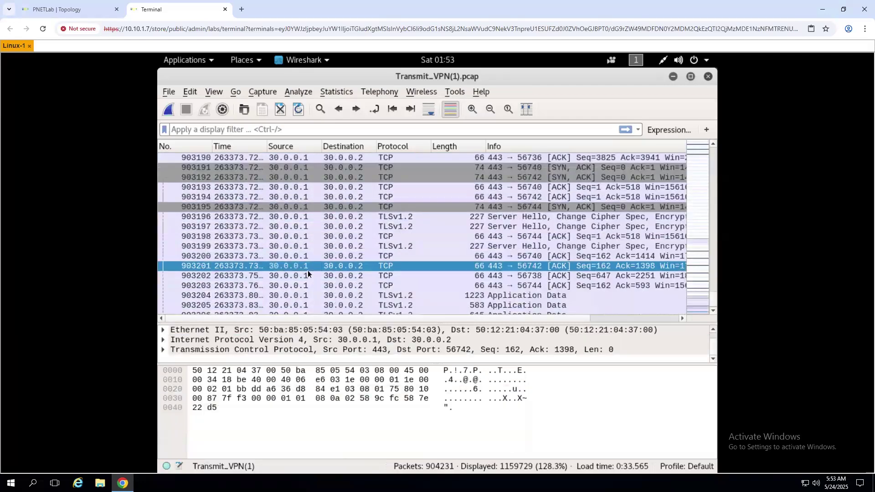
pyautogui.click(313, 221)
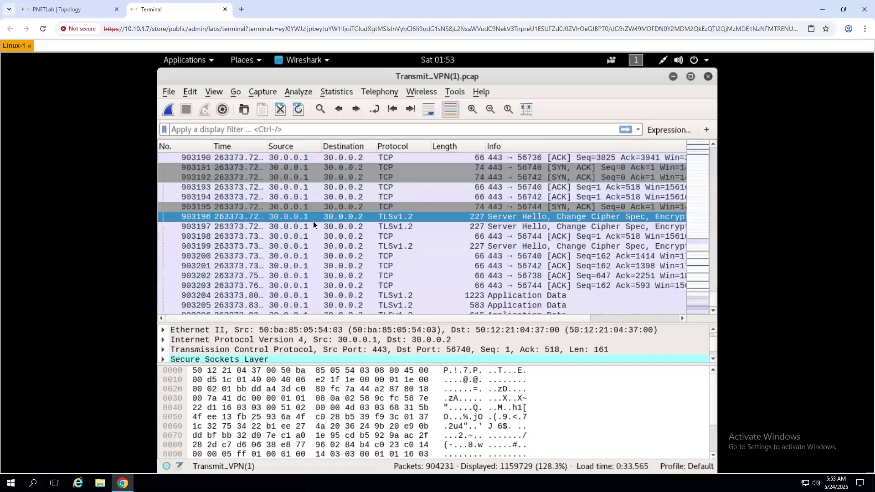
# - Filter on tls, then apply a TCP Conversation Filter from the Server Hello packet
pyautogui.click(231, 129)
pyautogui.write('tls')
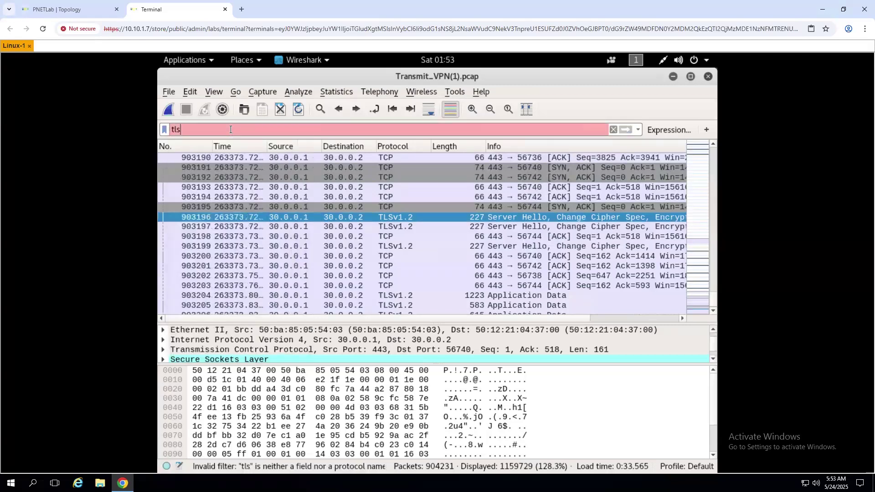
pyautogui.rightClick(266, 220)
pyautogui.moveTo(341, 350)
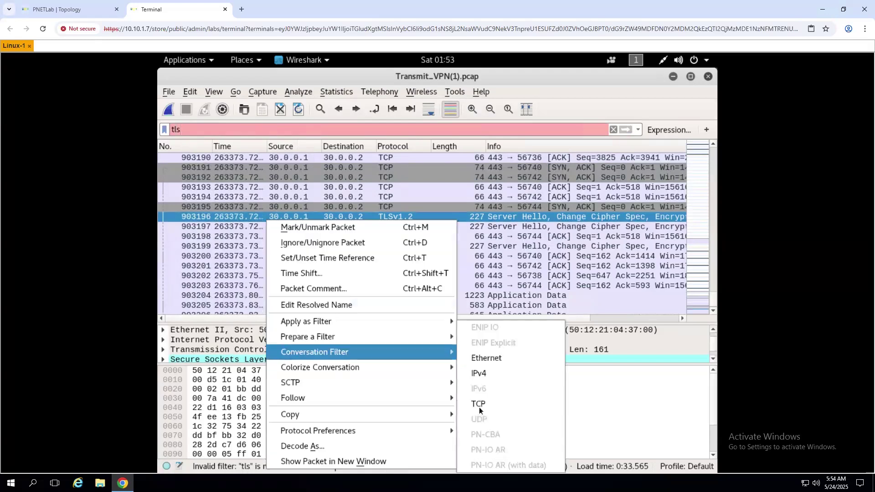
pyautogui.click(479, 403)
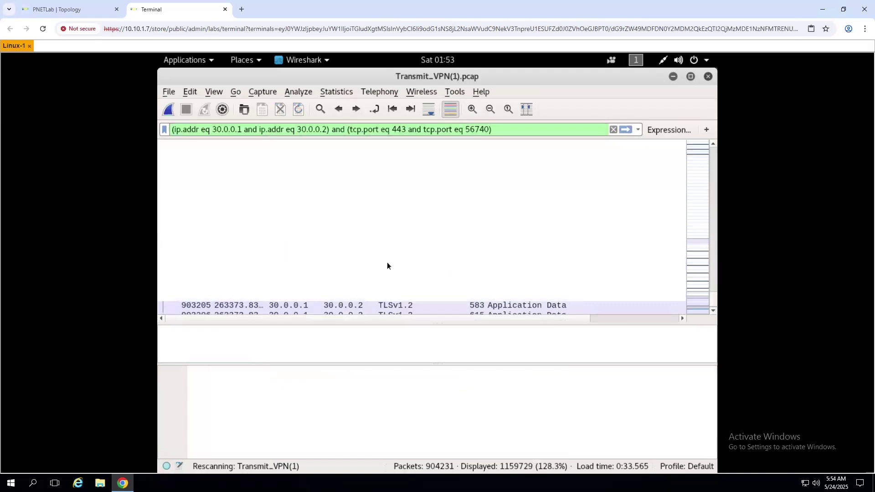
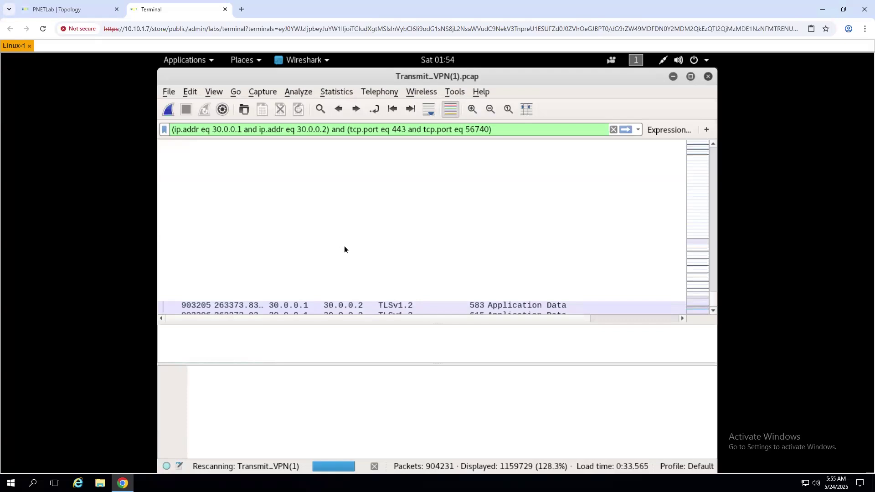
# - Minimize Wireshark and Firefox to reveal the Kali terminal's running ping to 40.0.0.2
pyautogui.click(670, 78)
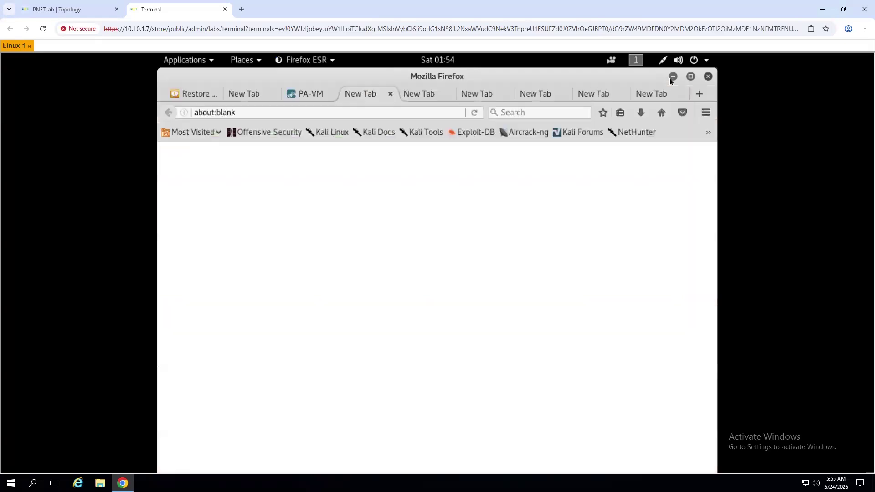
pyautogui.click(669, 78)
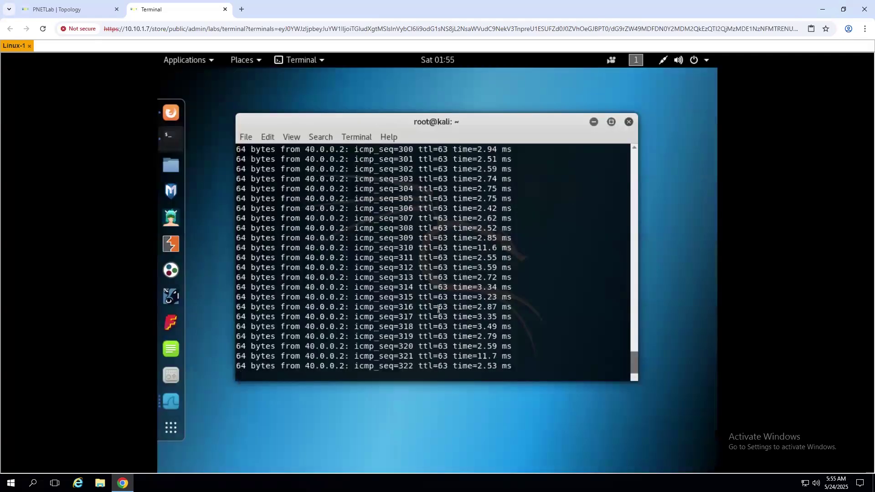
# - Stop the ping at 324 replies with 0% loss and restore the Transmit_VPN(1) capture
pyautogui.hotkey('ctrl', 'c')
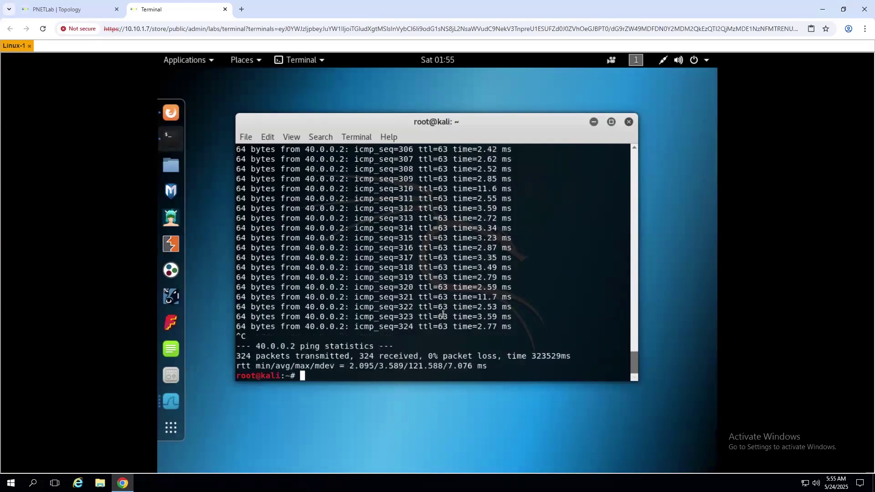
pyautogui.hotkey('ctrl', 'c')
pyautogui.hotkey('ctrl', 'c')
pyautogui.hotkey('ctrl', 'c')
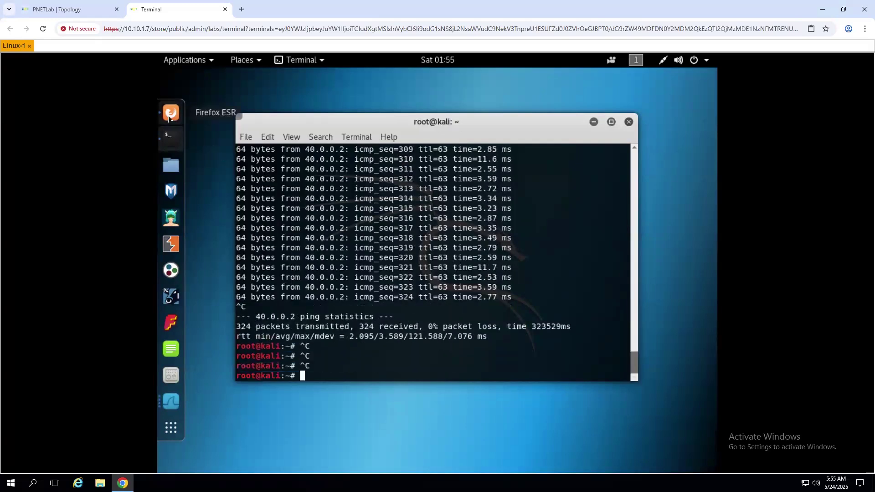
pyautogui.click(171, 113)
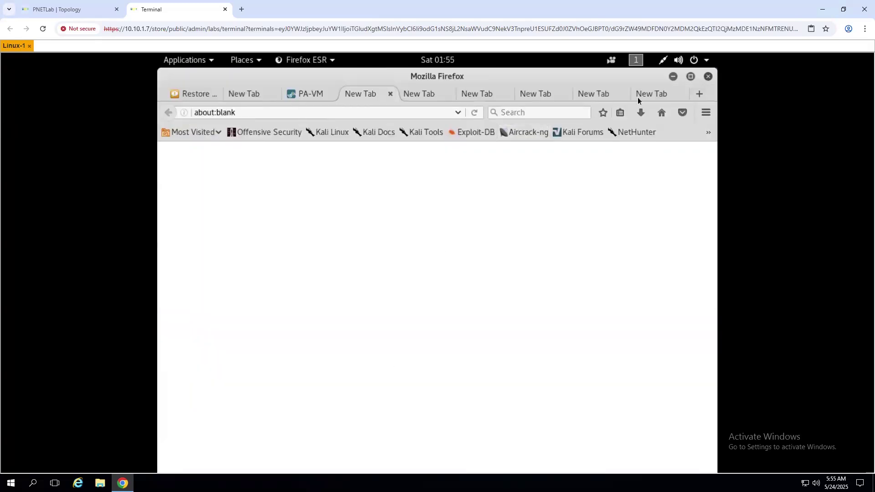
pyautogui.click(672, 77)
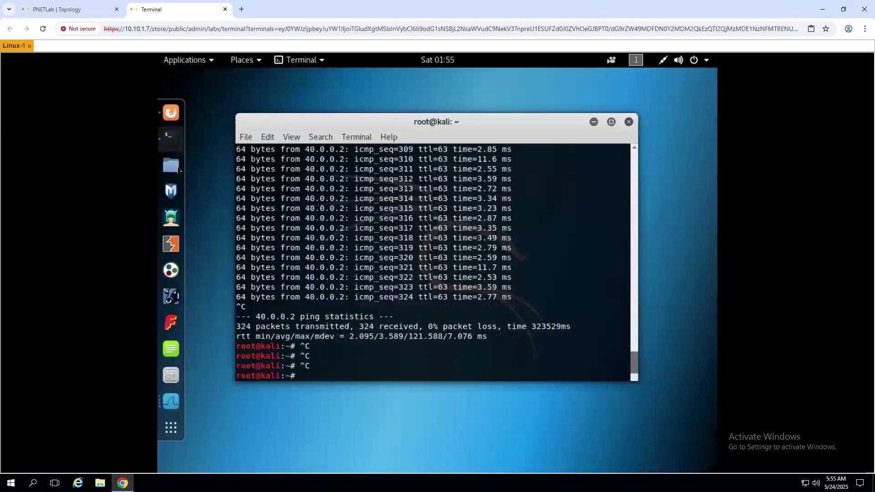
pyautogui.click(168, 403)
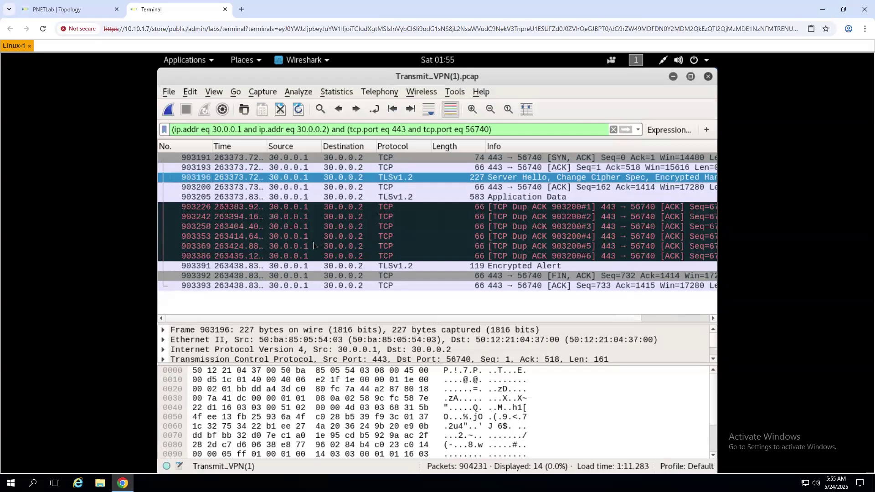
# - Inspect FIN, ACK packet 903392, then move over to the PNETLab Topology page
pyautogui.click(340, 277)
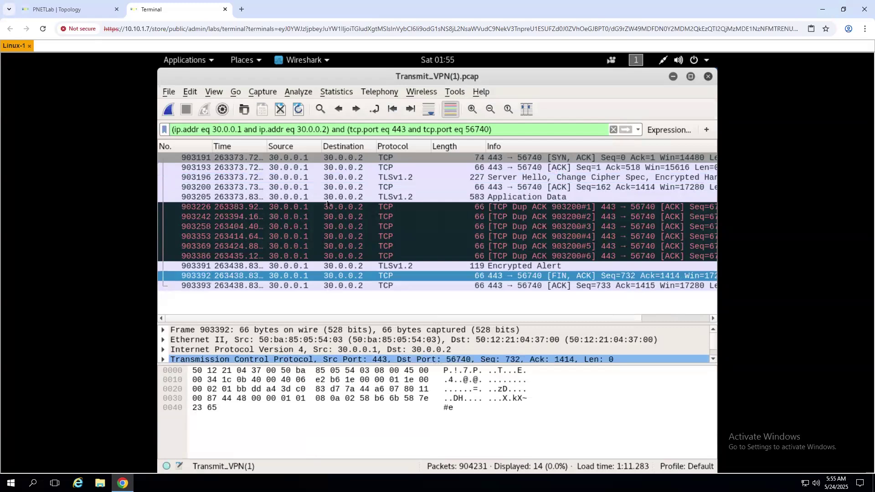
pyautogui.click(51, 12)
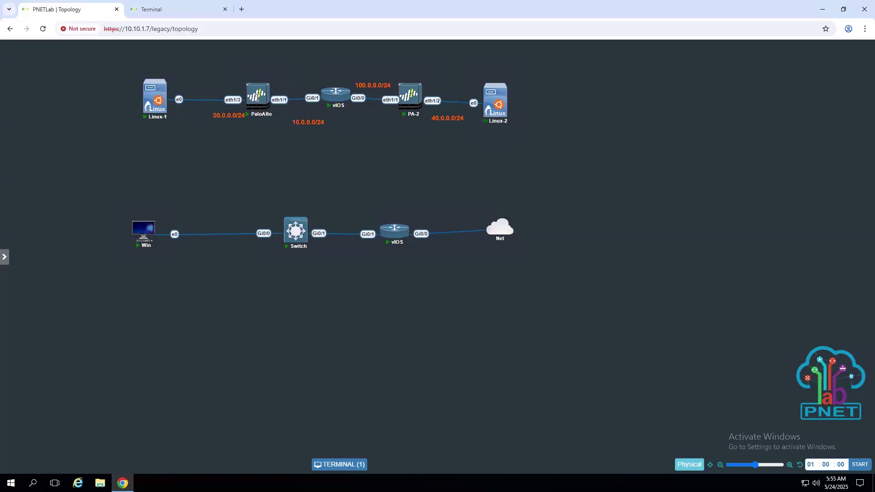
pyautogui.click(163, 13)
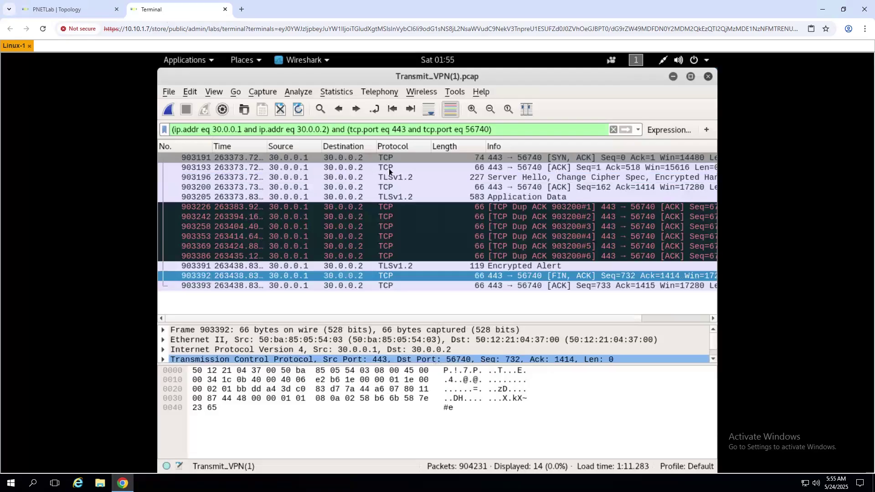
pyautogui.click(52, 10)
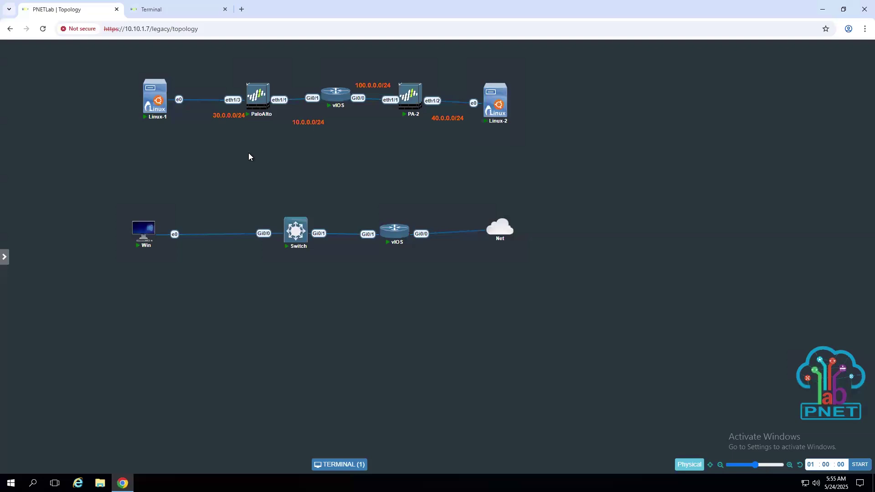
pyautogui.moveTo(159, 112)
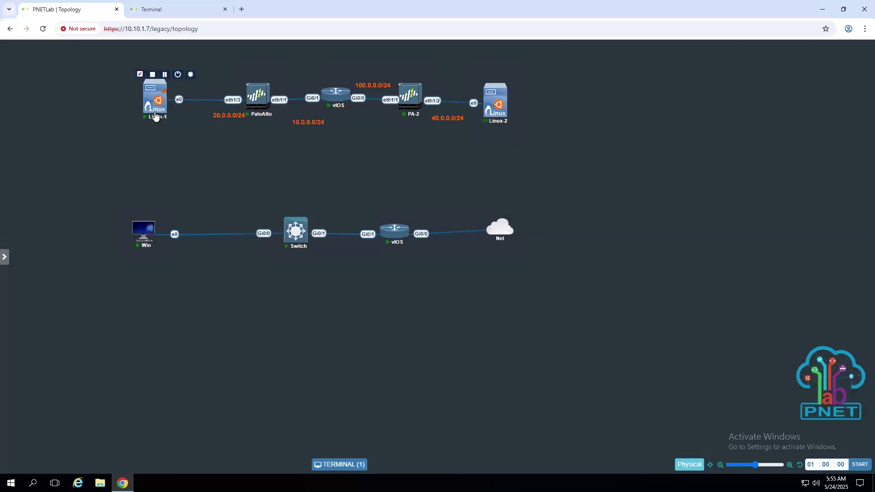
pyautogui.moveTo(250, 102)
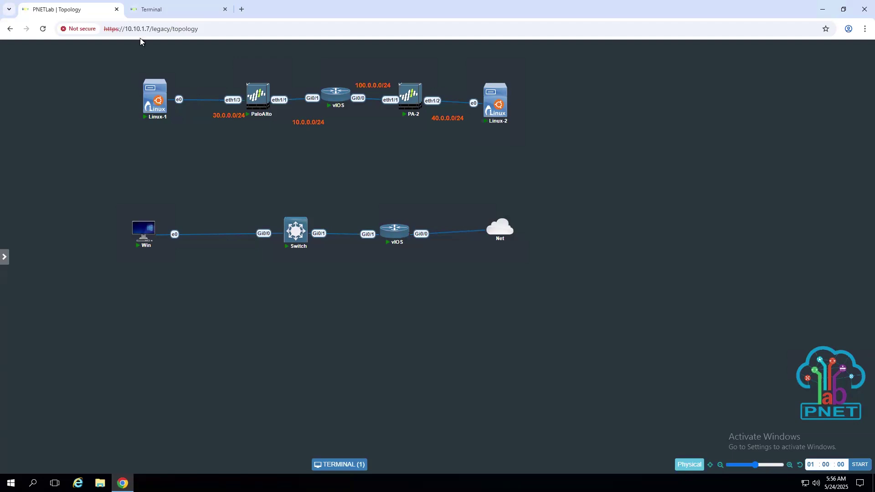
# - Download Receive_vPN.pcap from the PAN-OS packet captures and open it in Wireshark
pyautogui.click(155, 12)
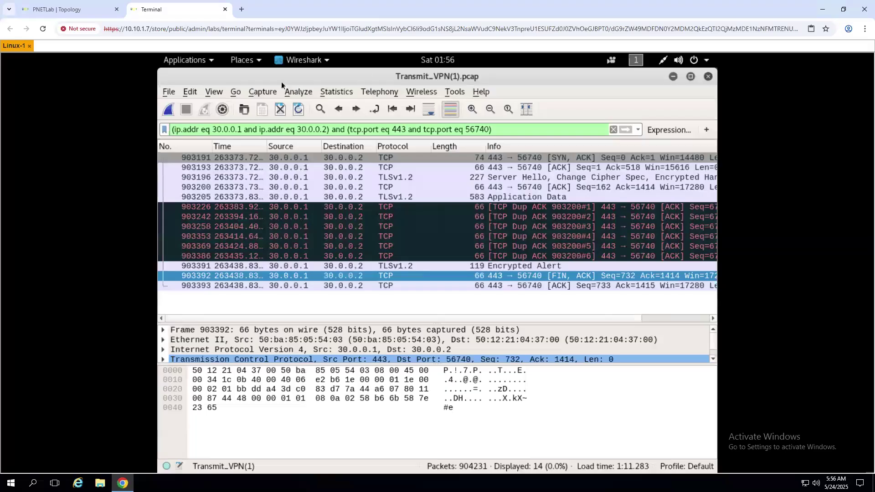
pyautogui.click(674, 77)
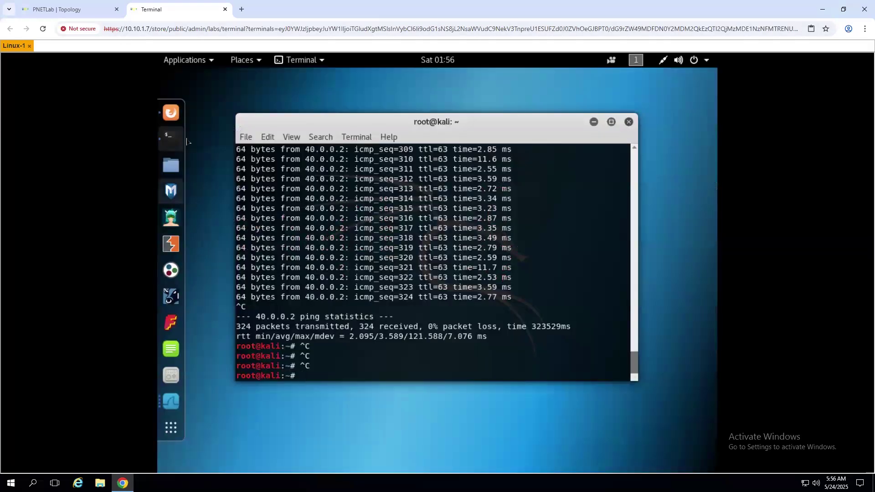
pyautogui.click(174, 116)
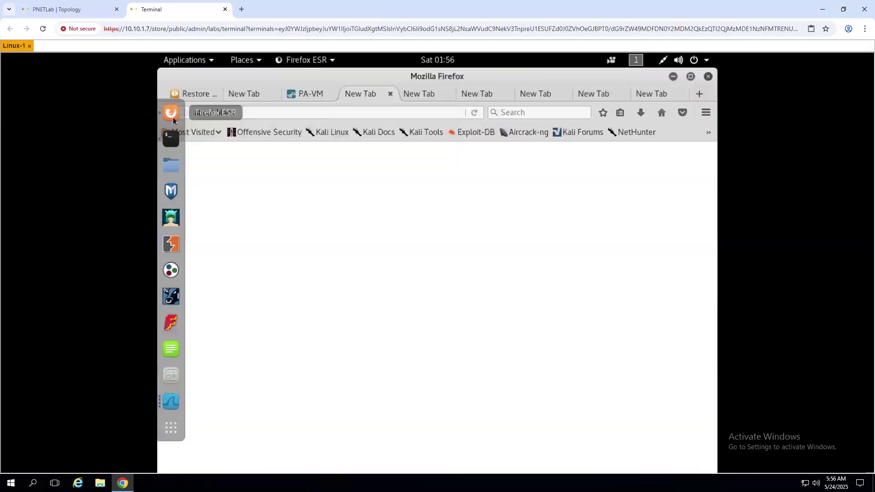
pyautogui.click(299, 97)
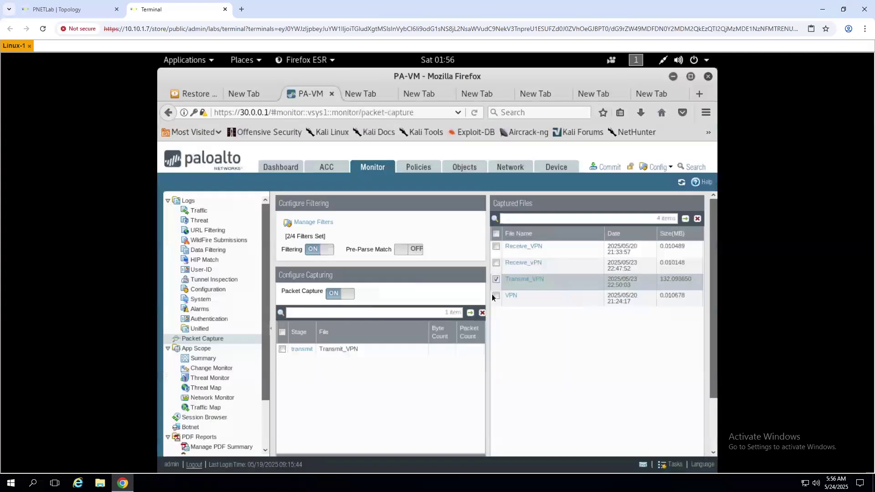
pyautogui.click(529, 264)
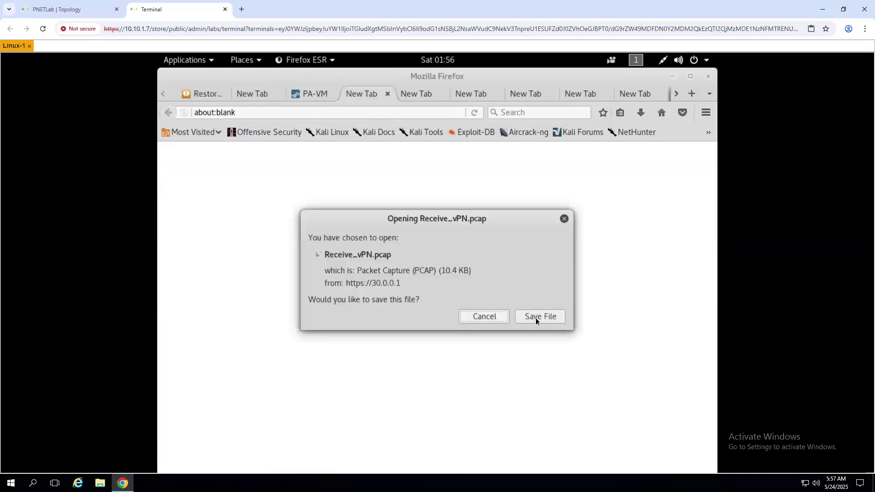
pyautogui.click(535, 318)
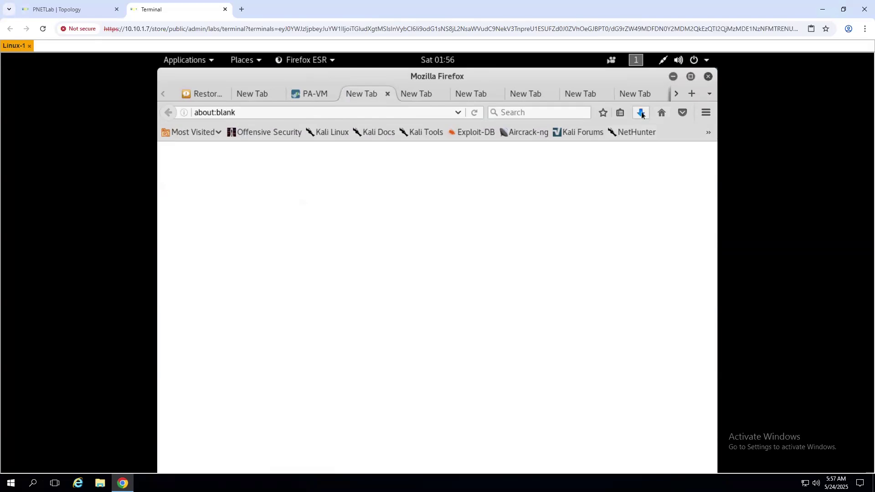
pyautogui.click(434, 154)
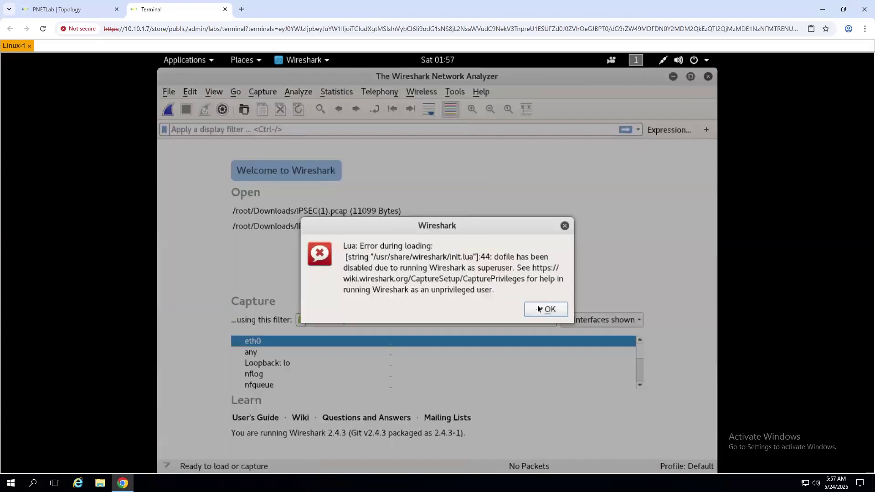
# - Dismiss the Lua error and inspect packet 30 of the Receive_vPN capture
pyautogui.click(539, 306)
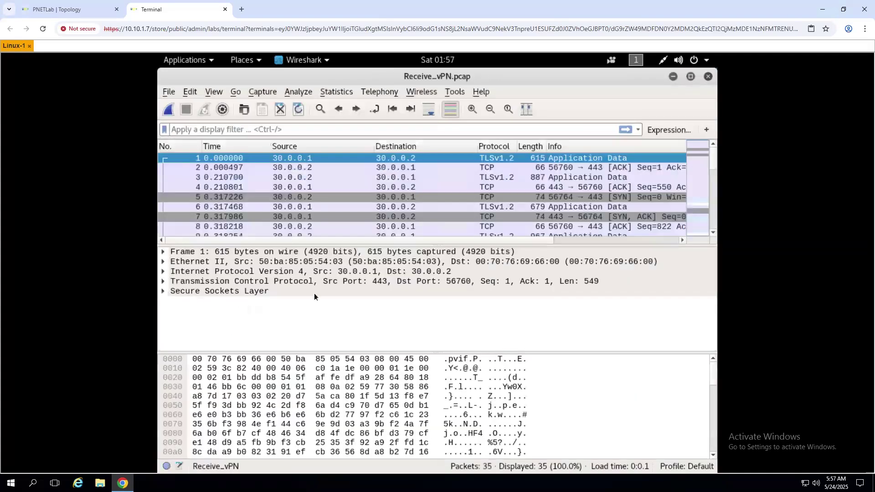
pyautogui.scroll(-9, 322, 195)
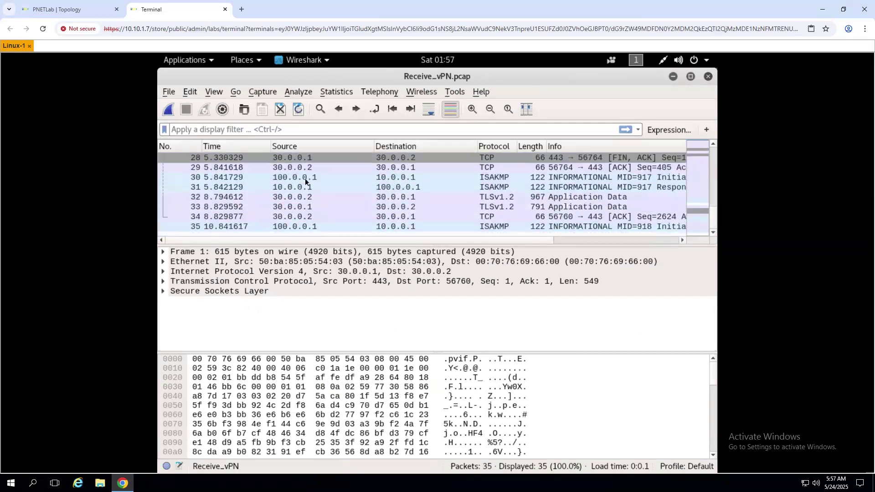
pyautogui.click(305, 179)
pyautogui.click(83, 13)
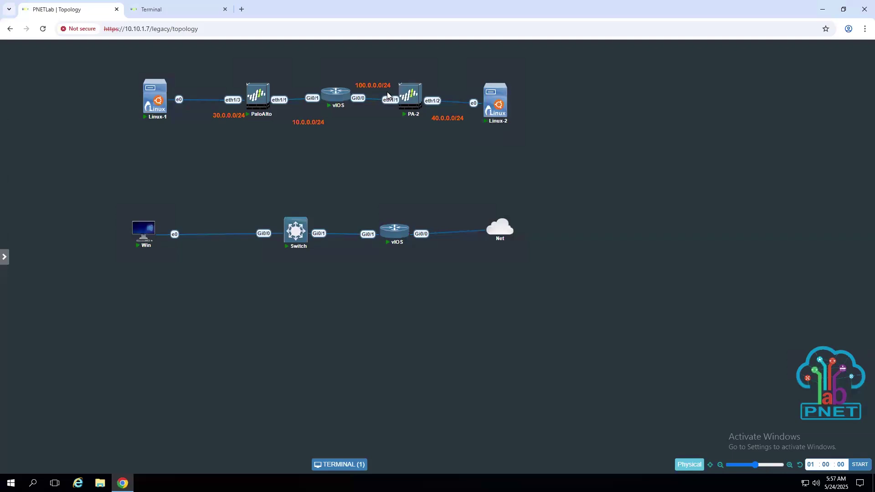
pyautogui.click(150, 10)
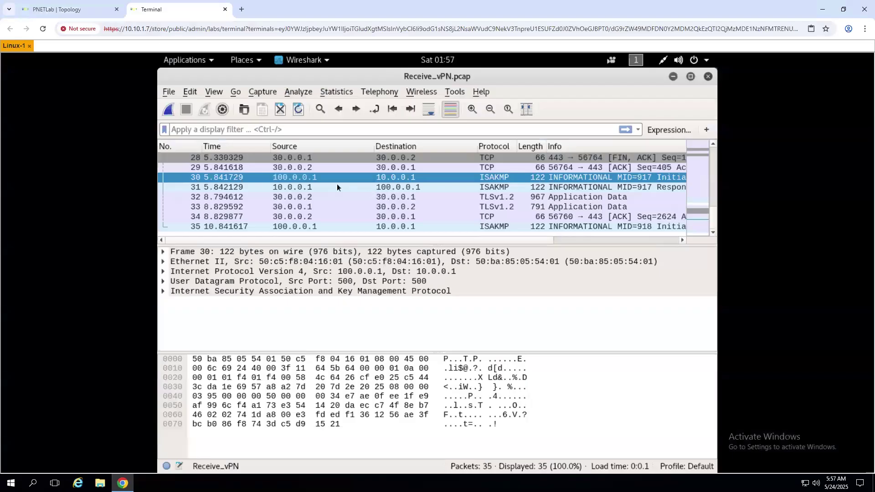
# - Filter on isakmp and step through the five INFORMATIONAL packets between 100.0.0.1 and 10.0.0.1
pyautogui.click(296, 130)
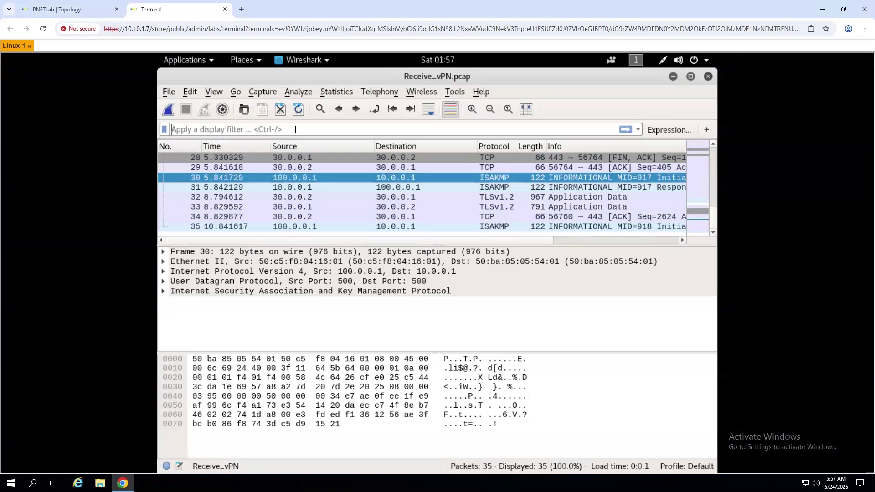
pyautogui.write('isak')
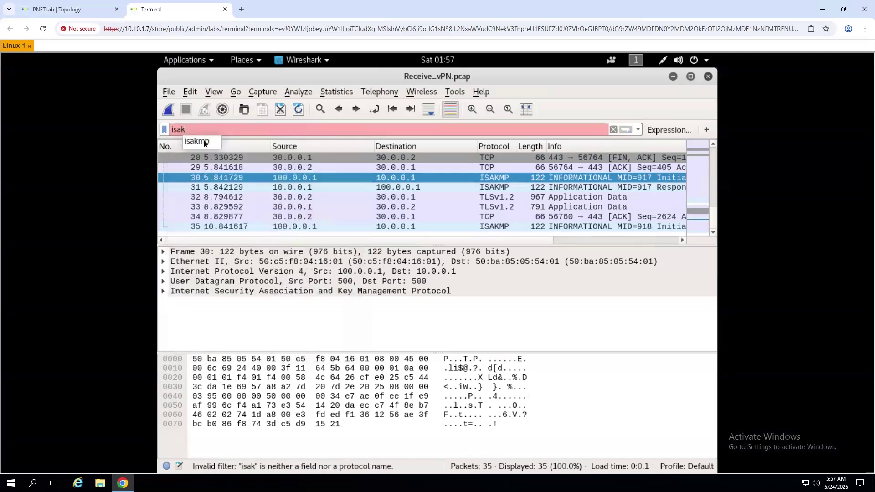
pyautogui.click(204, 141)
pyautogui.press('Return')
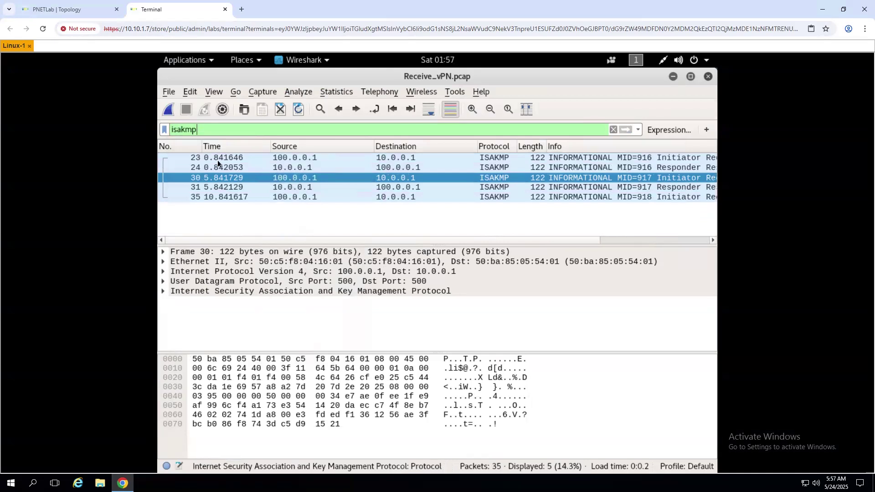
pyautogui.click(333, 158)
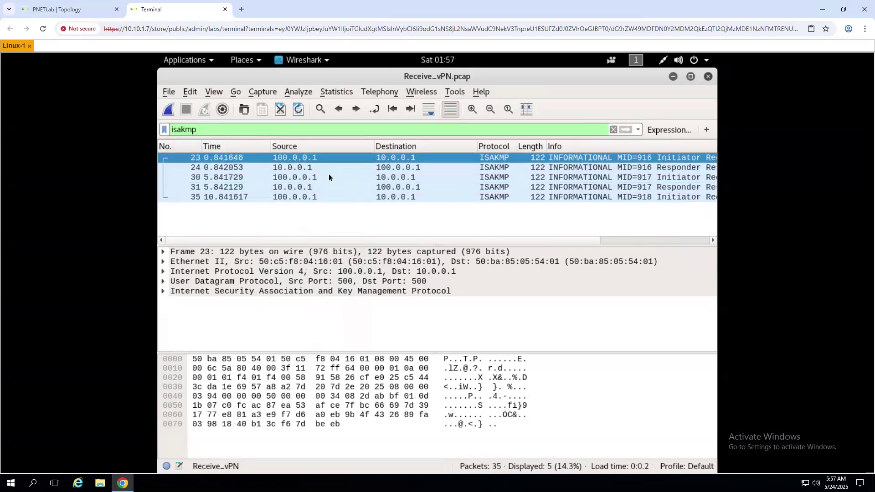
pyautogui.click(393, 178)
pyautogui.moveTo(493, 160); pyautogui.dragTo(409, 209)
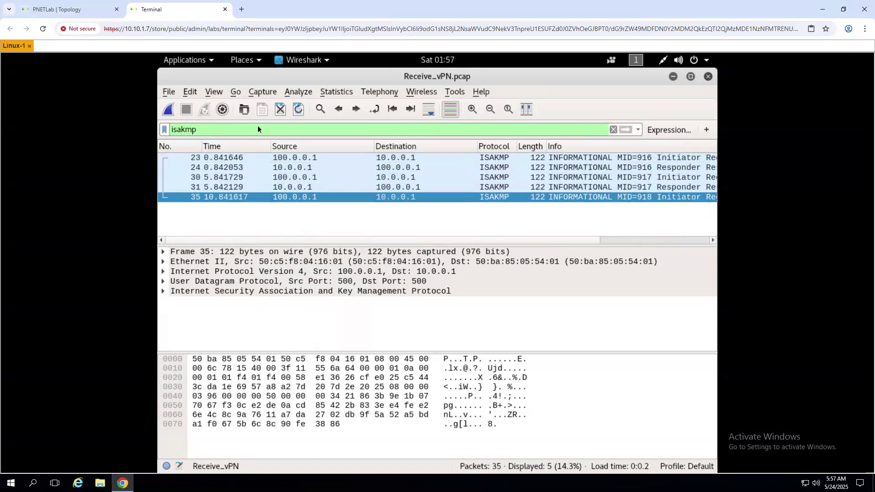
pyautogui.click(211, 130)
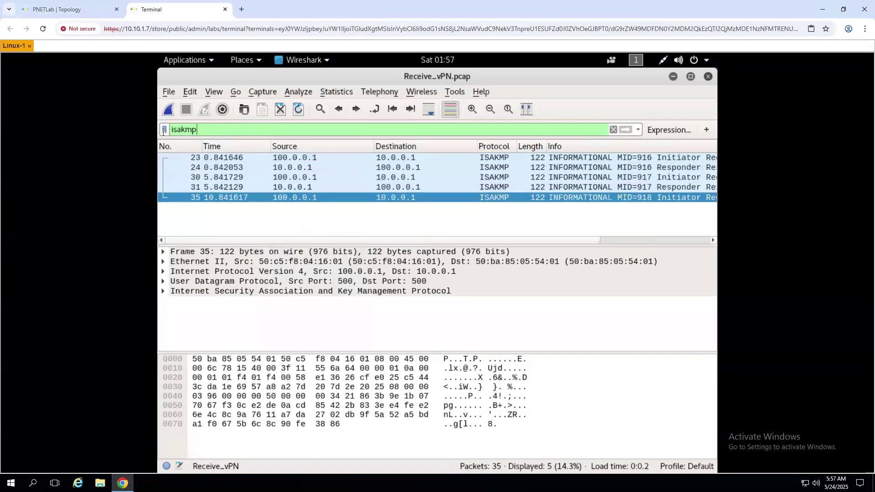
# - Filter on esp to find 0 of 35 packets, clear the filter, and return to the topology
pyautogui.hotkey('ctrl', 'a')
pyautogui.write('esp')
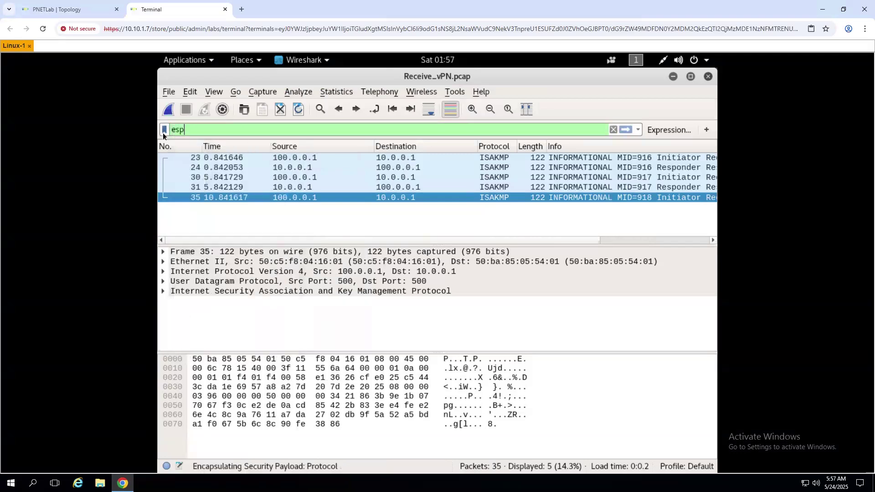
pyautogui.press('Return')
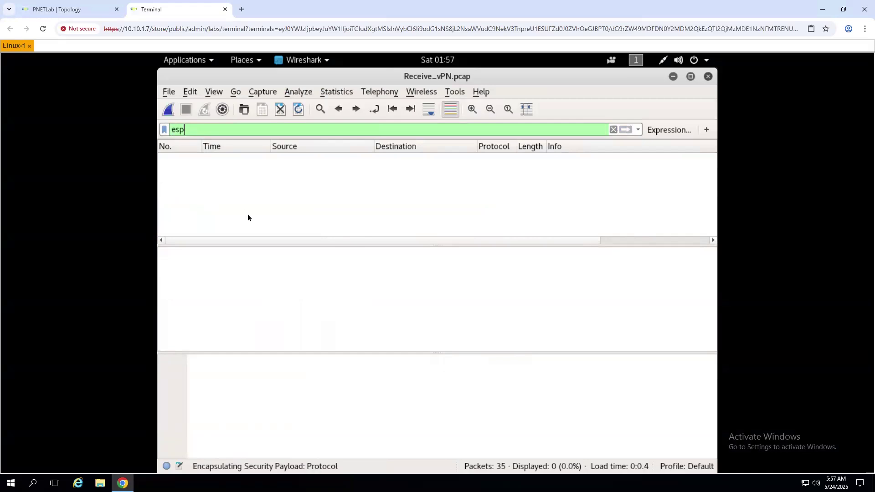
pyautogui.click(611, 129)
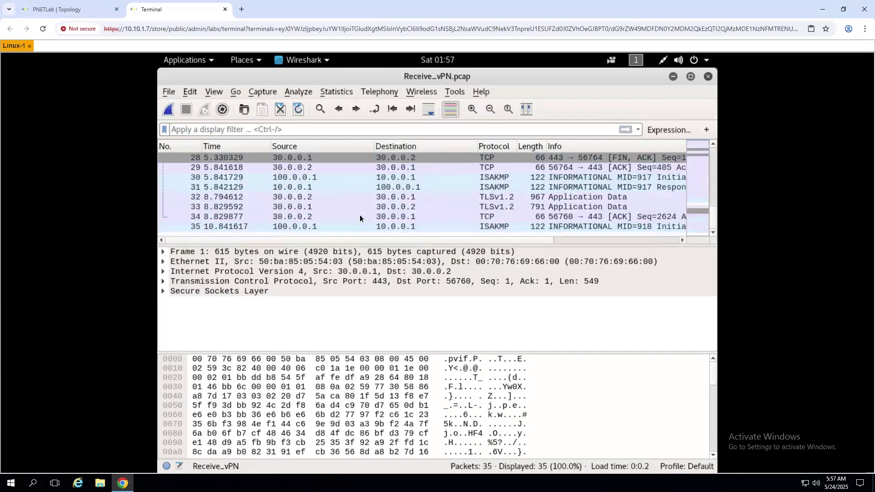
pyautogui.click(81, 10)
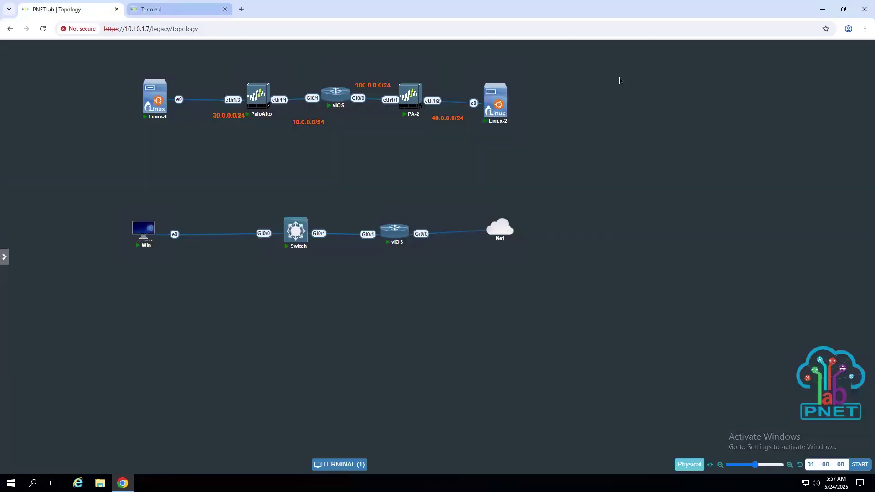
# - Open the newest Receive_VPN.pcap download in Wireshark (57 packets) and select ESP packet 3
pyautogui.hotkey('ctrl', 'Tab')
pyautogui.click(673, 76)
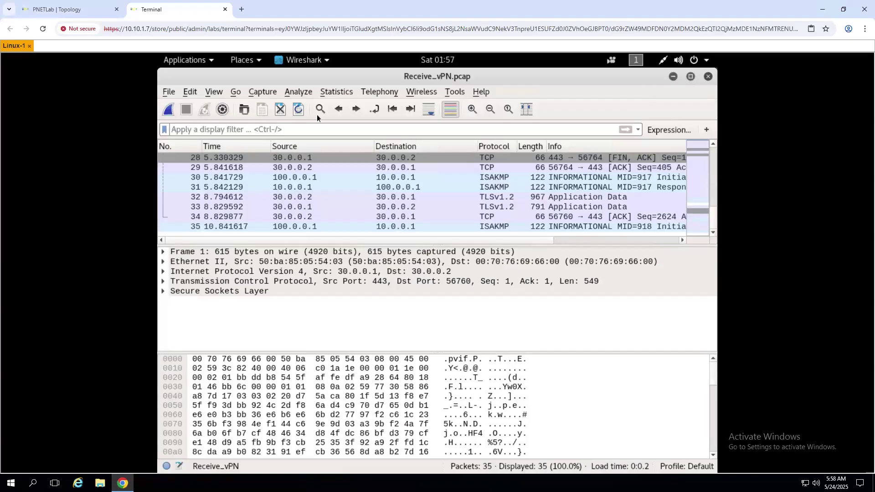
pyautogui.click(301, 98)
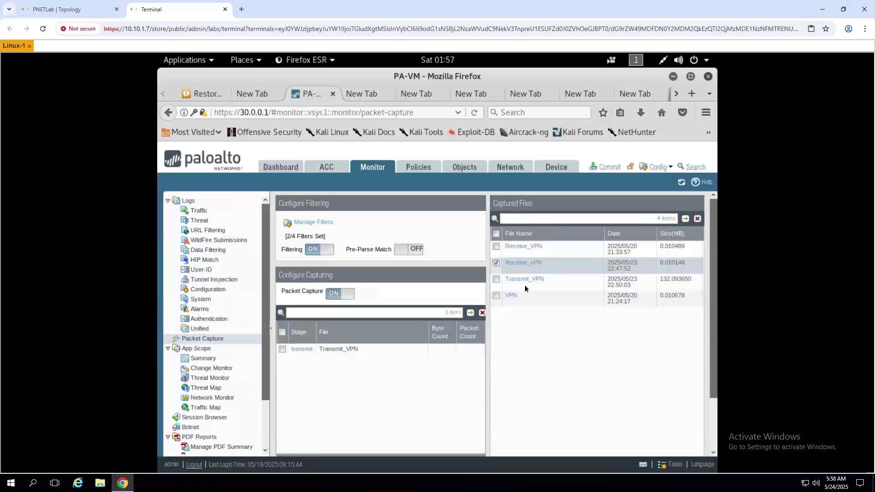
pyautogui.click(496, 263)
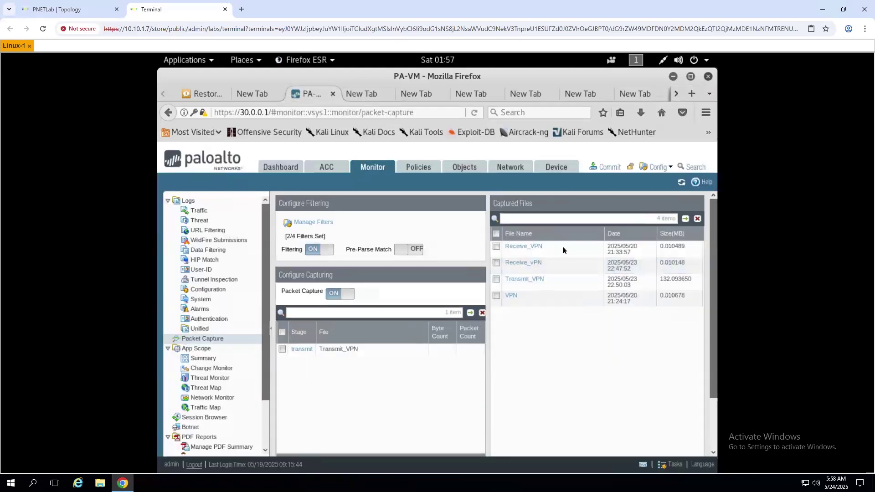
pyautogui.click(640, 113)
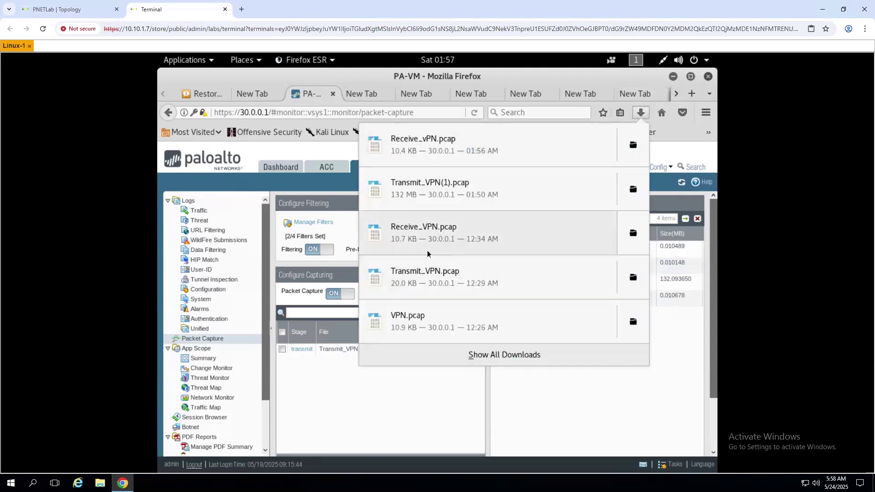
pyautogui.click(428, 242)
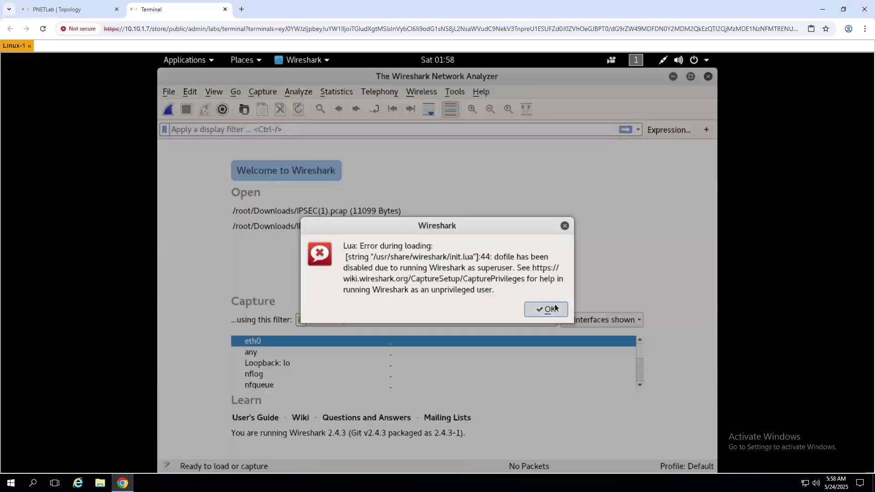
pyautogui.click(543, 308)
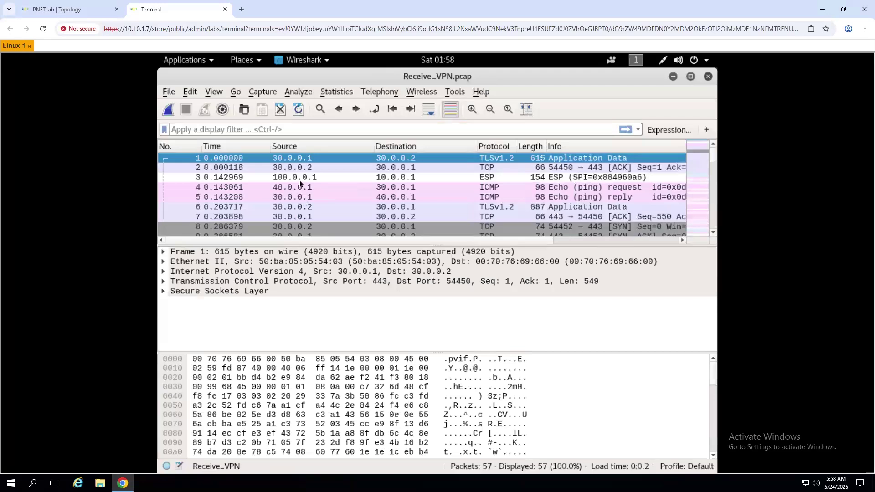
pyautogui.click(297, 179)
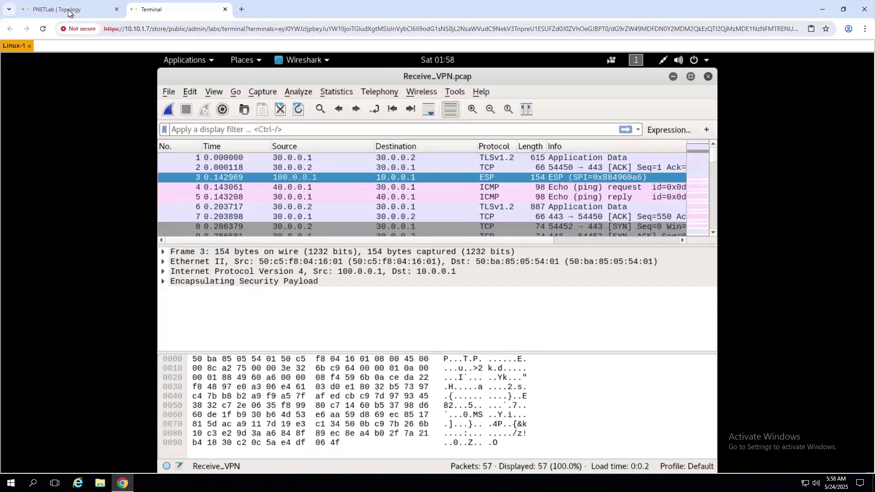
pyautogui.click(68, 9)
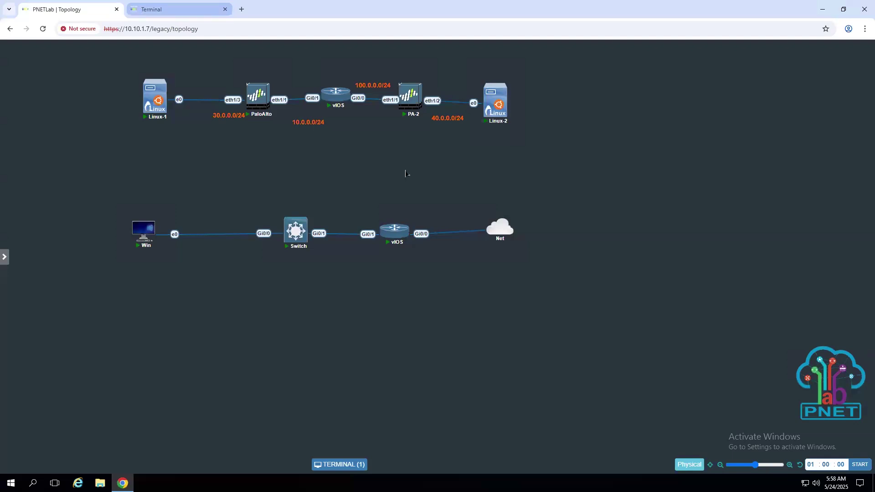
# - Filter on esp to show 11 of 57 packets with SPI 0x884960a6, inspecting packets 27 and 39
pyautogui.click(178, 9)
pyautogui.click(293, 132)
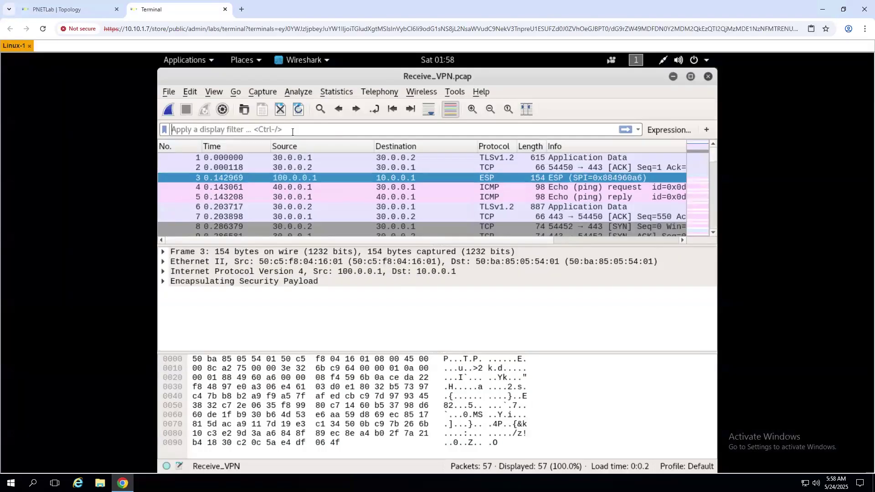
pyautogui.write('esp')
pyautogui.press('Return')
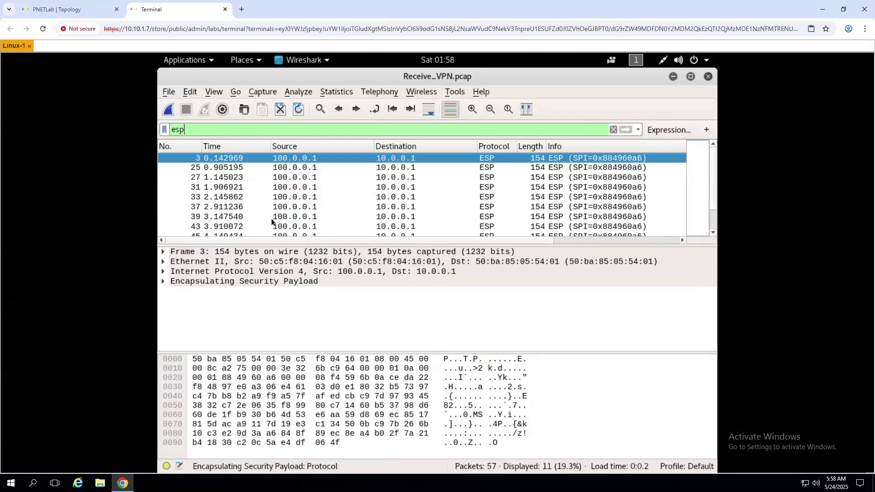
pyautogui.click(279, 176)
pyautogui.click(256, 217)
pyautogui.scroll(-1, 255, 223)
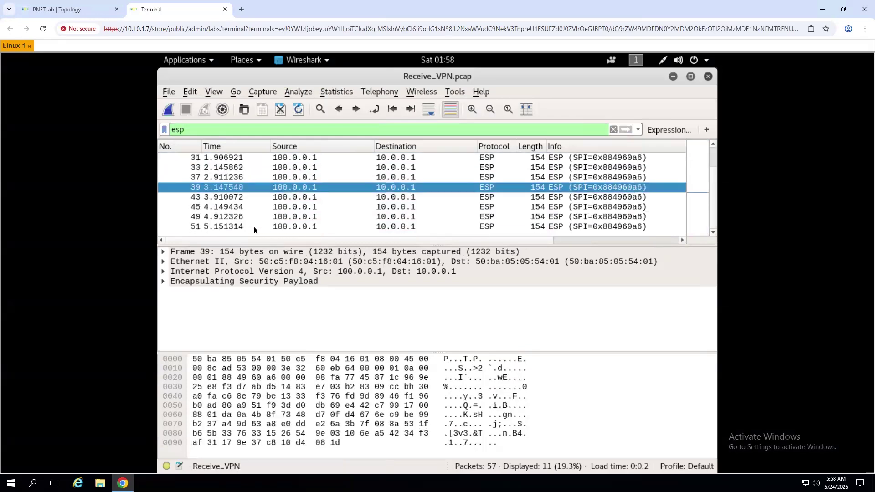
pyautogui.scroll(1, 253, 231)
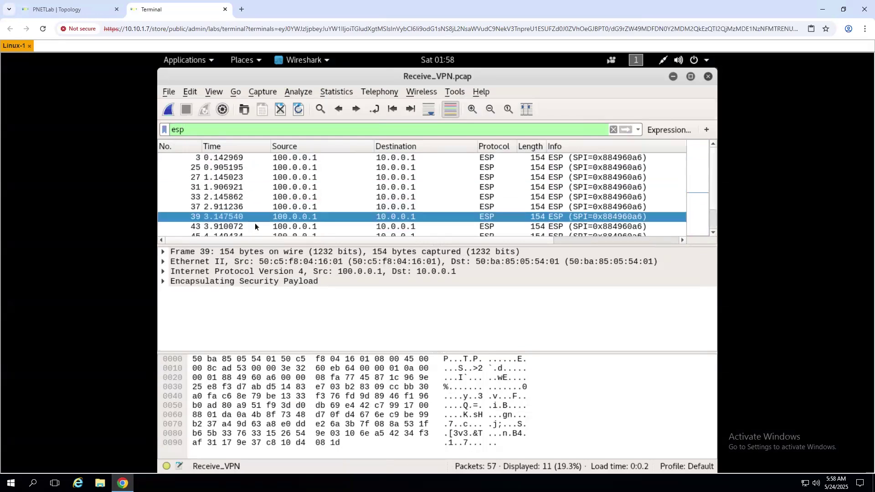
pyautogui.click(78, 10)
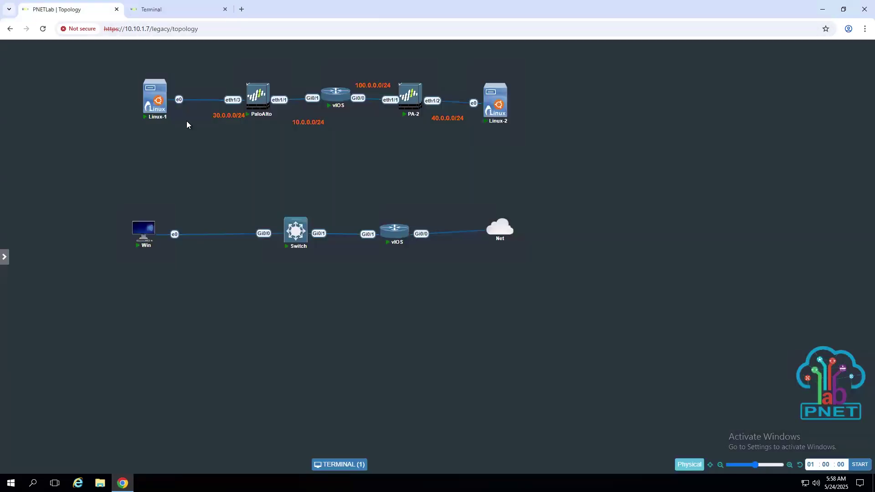
# - Move the Net cloud slightly right on the topology, then switch to the Advance wireshark folder
pyautogui.click(162, 16)
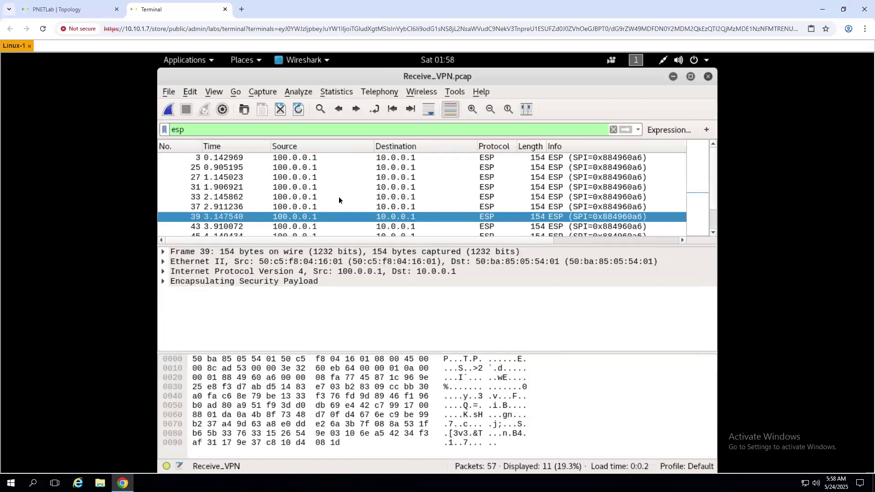
pyautogui.click(56, 17)
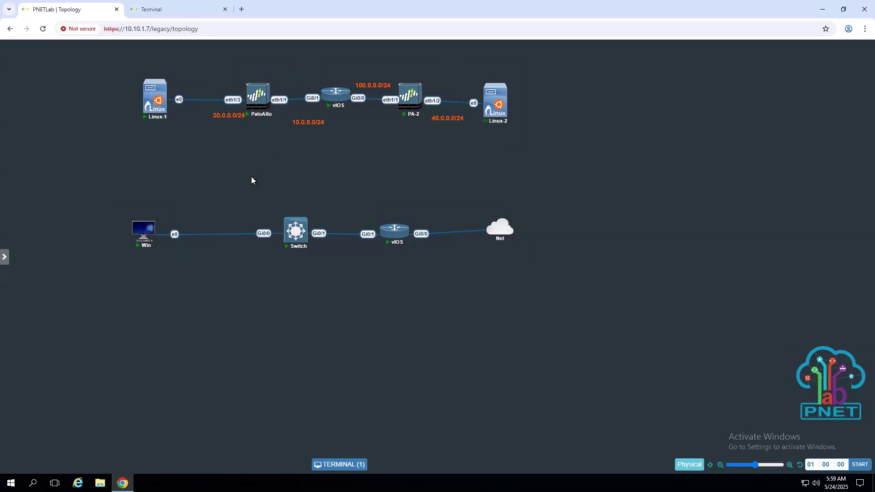
pyautogui.click(4, 256)
pyautogui.moveTo(503, 229); pyautogui.dragTo(508, 232)
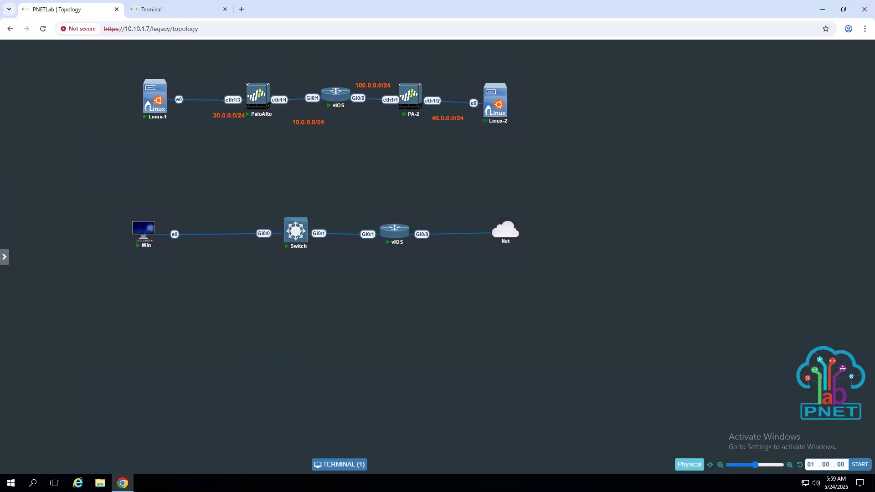
pyautogui.hotkey('alt', 'Tab')
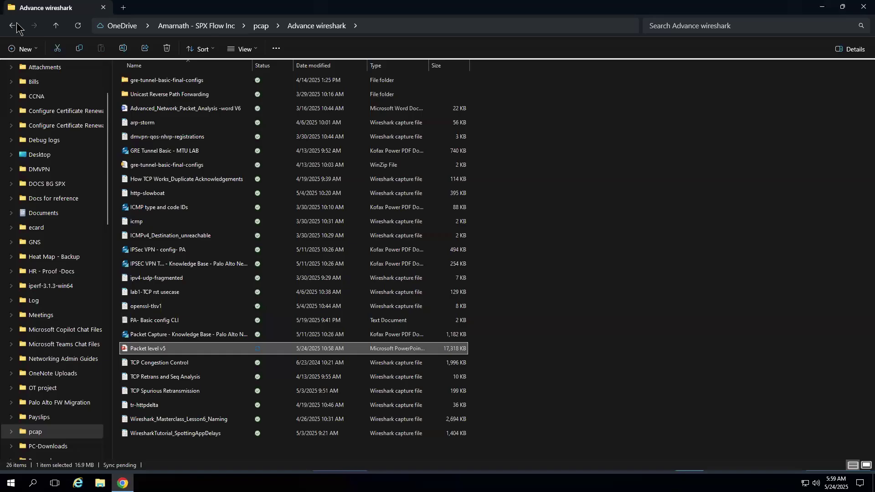
# - Switch from the Advance wireshark folder back to the PNETLab topology in the browser
pyautogui.hotkey('alt', 'Tab')
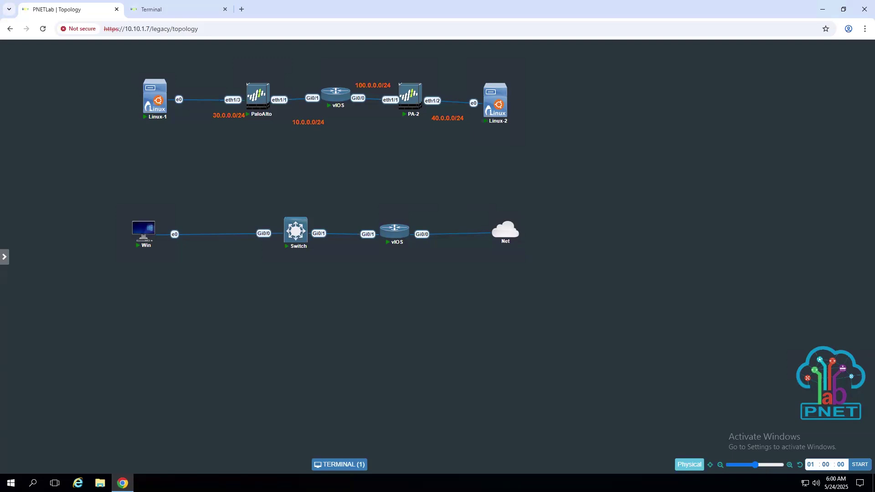
# - Glance at the maximized Word course outline, then return to Wireshark's ESP-filtered Receive_VPN capture
pyautogui.hotkey('alt', 'Tab')
pyautogui.press('super+Up')
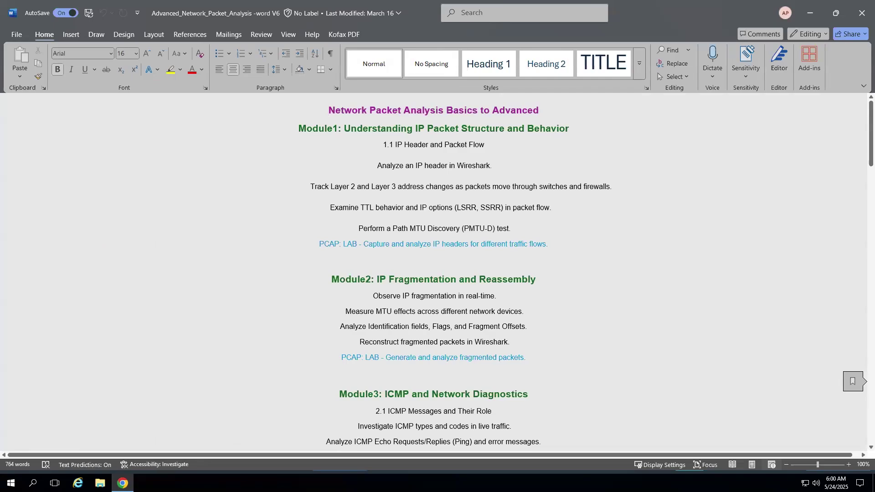
pyautogui.hotkey('alt', 'Tab')
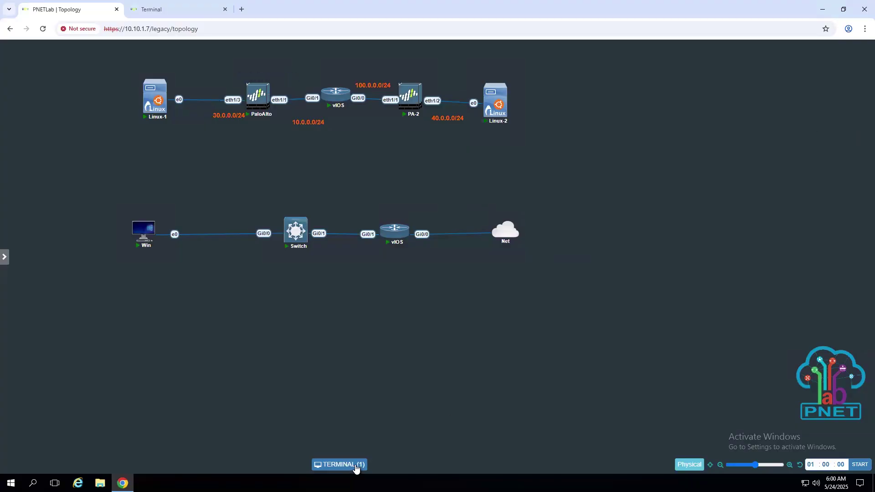
pyautogui.click(158, 11)
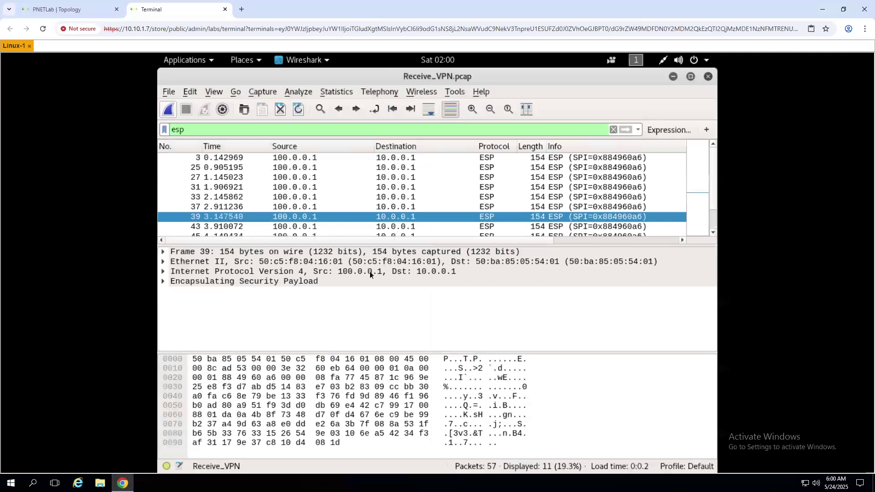
# - Inspect ESP packet 39's IPv4 header and confirm its Time to live is 62
pyautogui.click(162, 273)
pyautogui.scroll(-2, 268, 328)
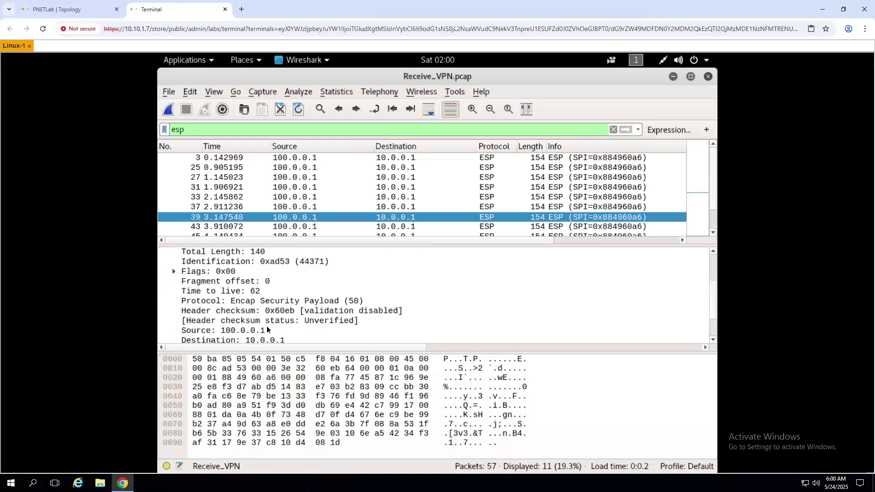
pyautogui.scroll(2, 265, 328)
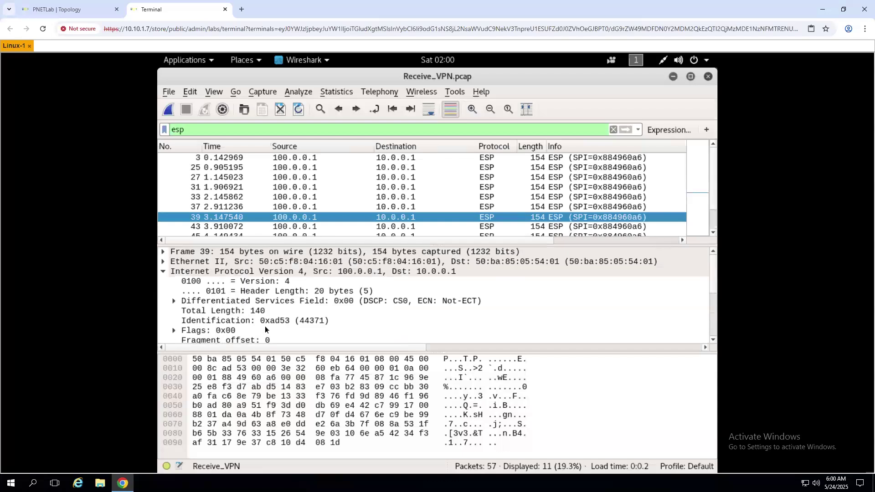
pyautogui.scroll(-2, 265, 329)
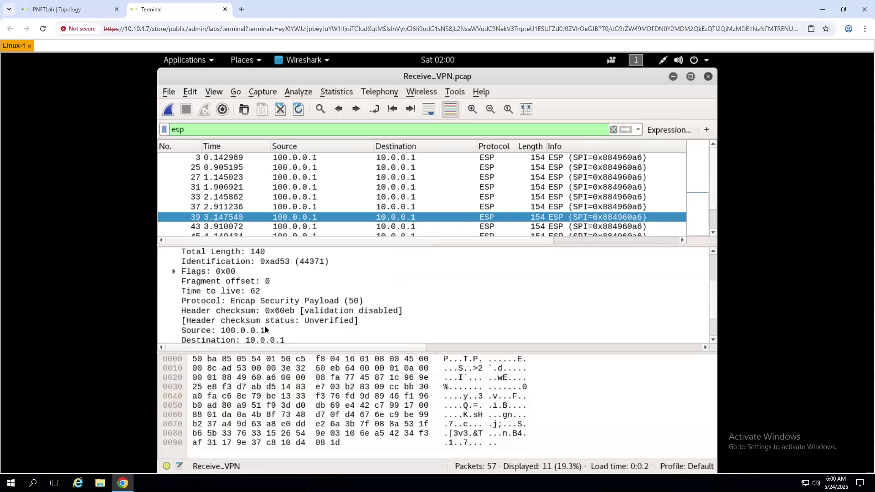
pyautogui.click(226, 292)
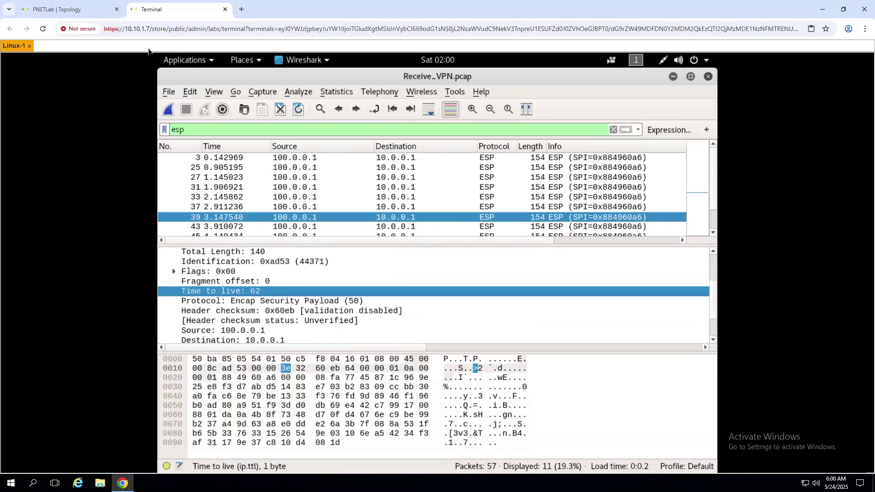
pyautogui.click(84, 15)
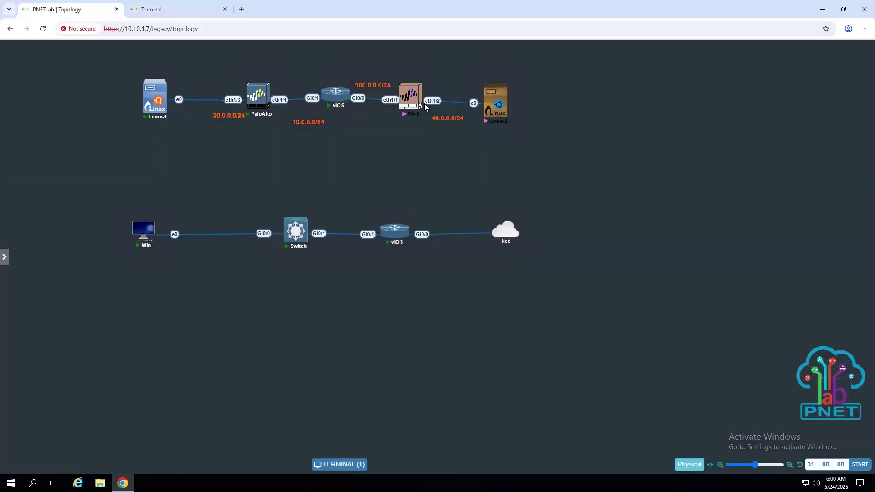
# - Return from the topology to Linux-1's Wireshark showing ESP packet 39 of Receive_VPN.pcap
pyautogui.moveTo(329, 104)
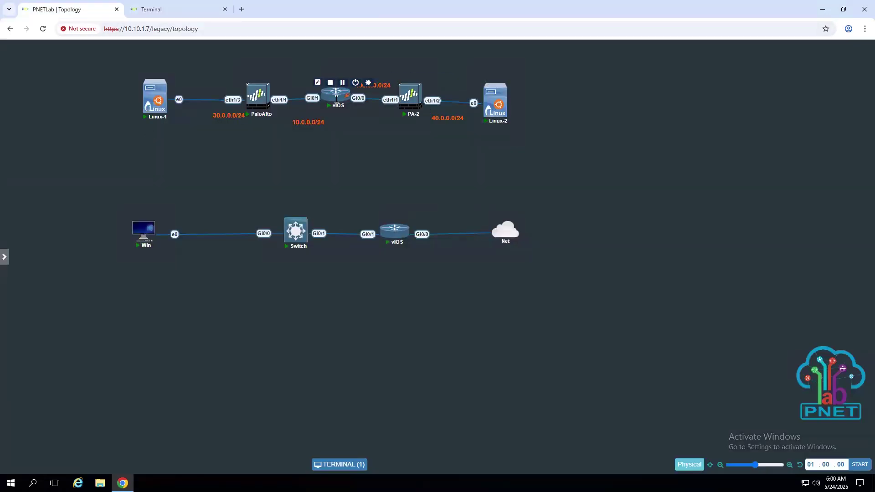
pyautogui.moveTo(416, 112)
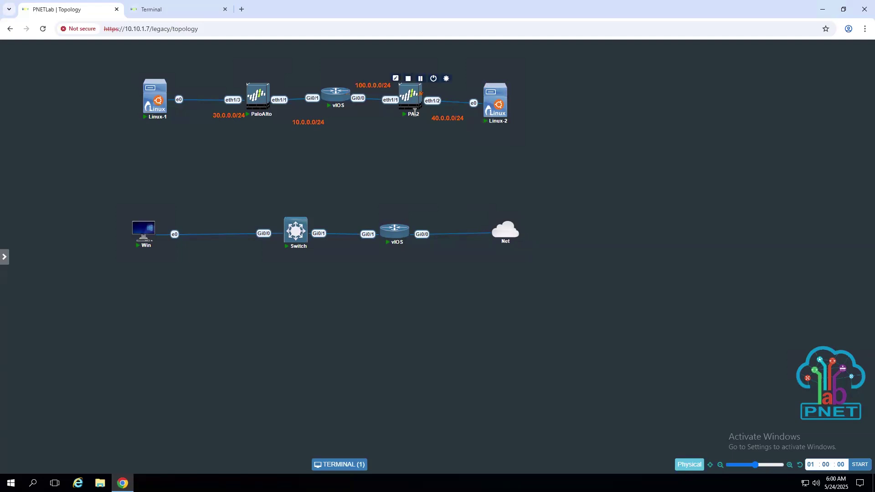
pyautogui.moveTo(254, 106)
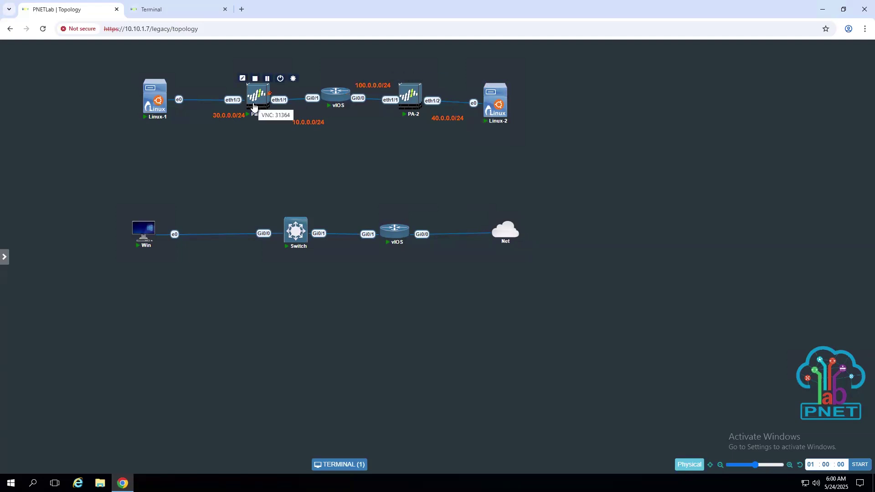
pyautogui.click(148, 15)
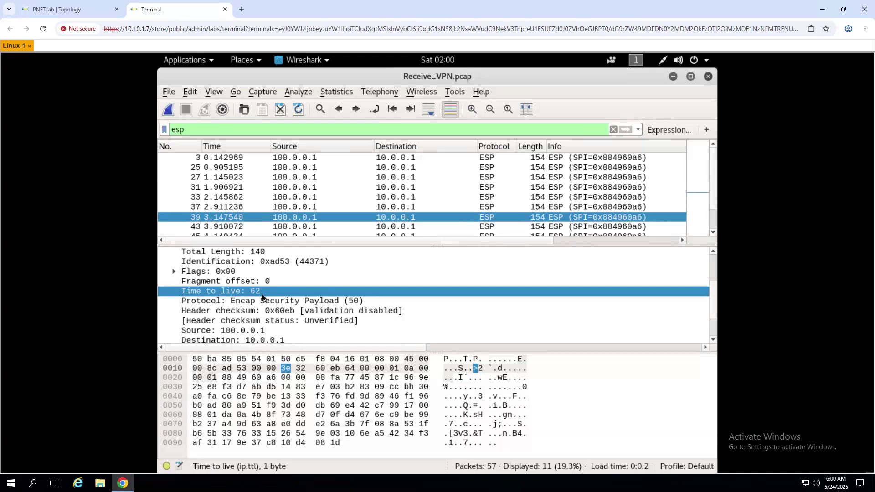
# - Clear the esp display filter so all 57 packets are listed
pyautogui.scroll(-2, 261, 296)
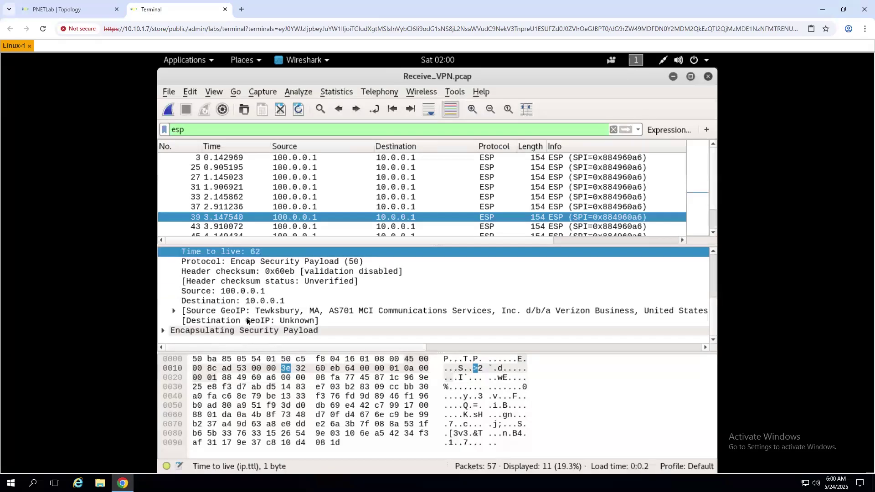
pyautogui.scroll(3, 246, 316)
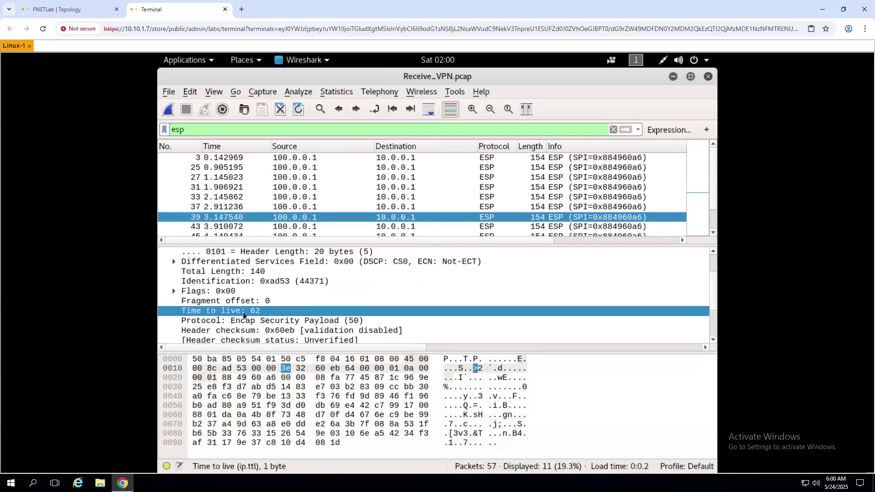
pyautogui.click(613, 130)
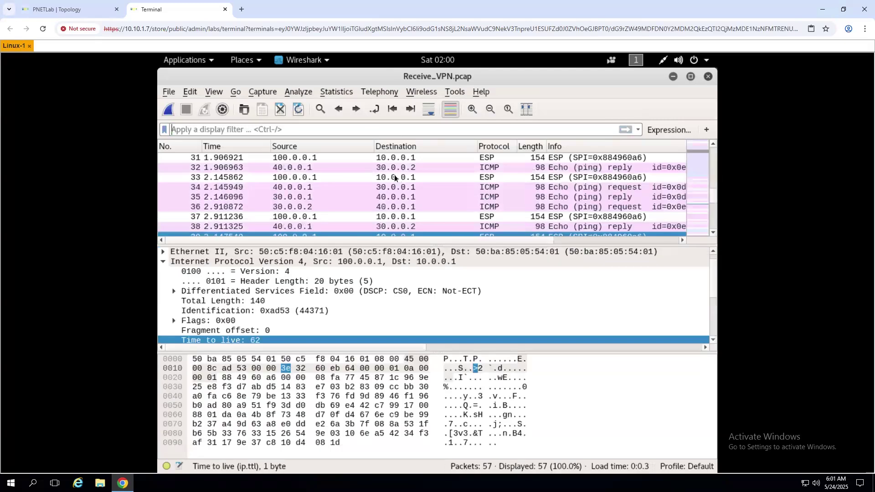
pyautogui.scroll(8, 341, 187)
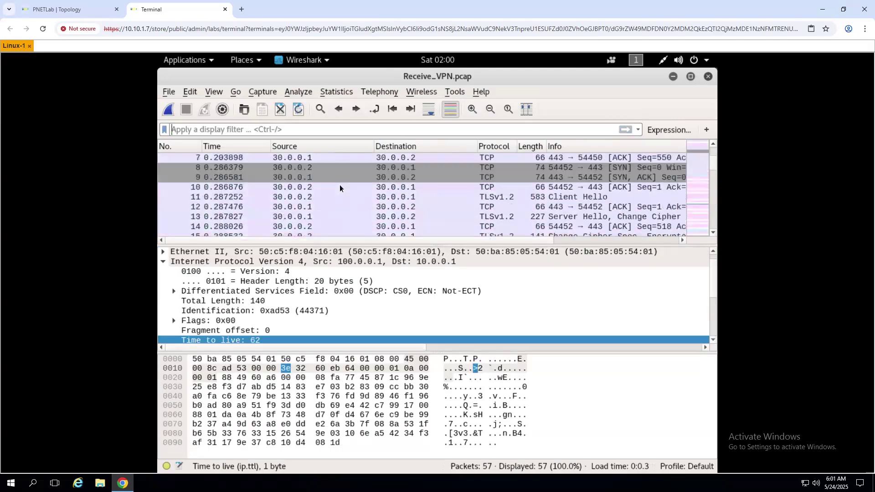
pyautogui.scroll(-4, 340, 185)
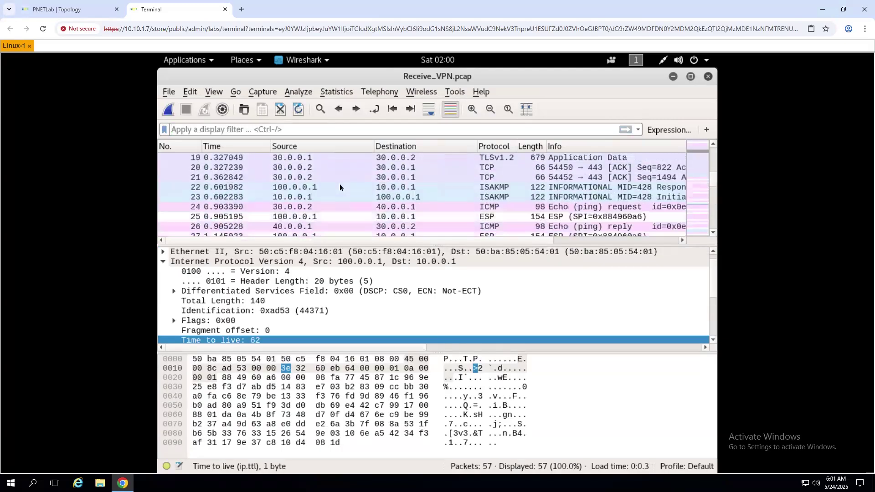
# - Compare the TTLs of ICMP echo packets 24, 26, 28 and 29 (63 versus 64)
pyautogui.click(311, 207)
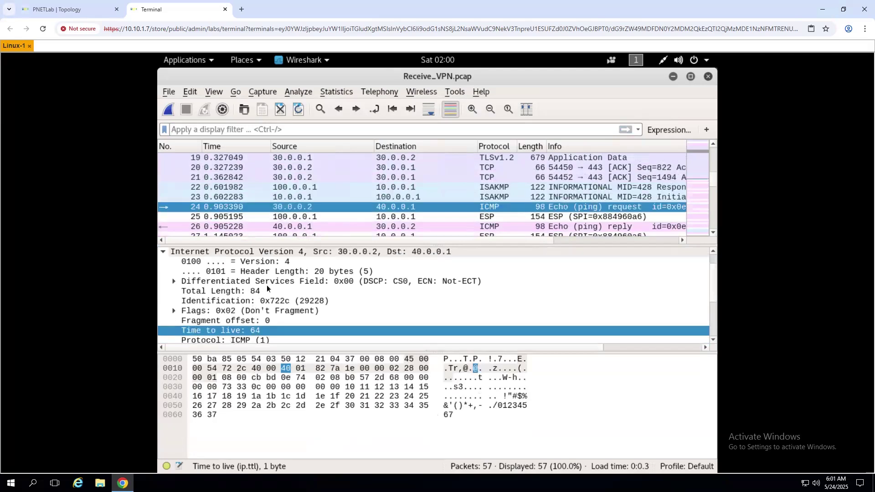
pyautogui.click(308, 227)
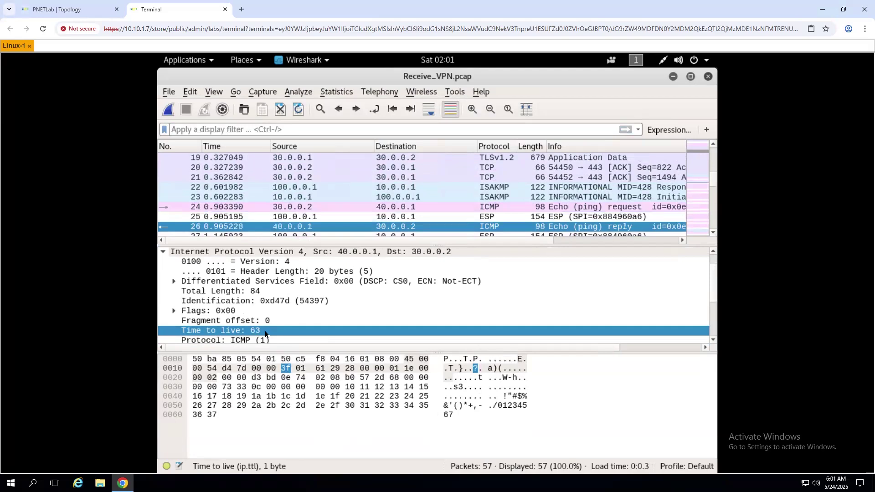
pyautogui.scroll(-1, 265, 334)
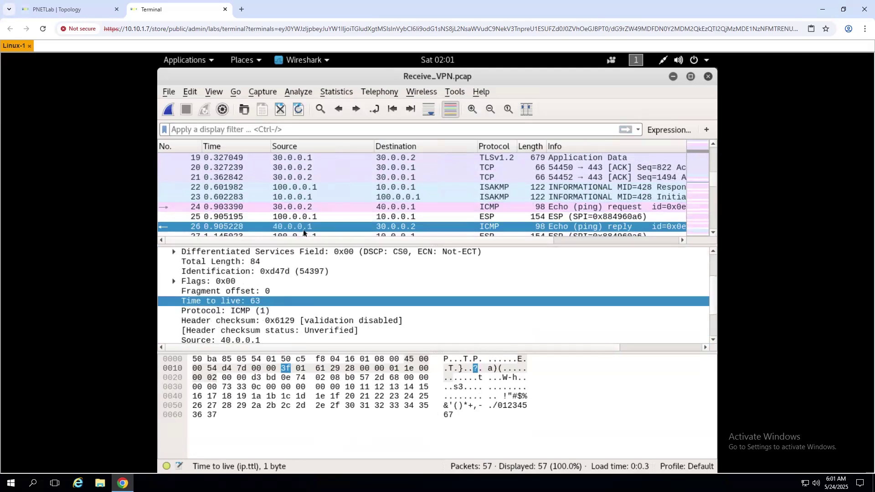
pyautogui.scroll(-1, 304, 232)
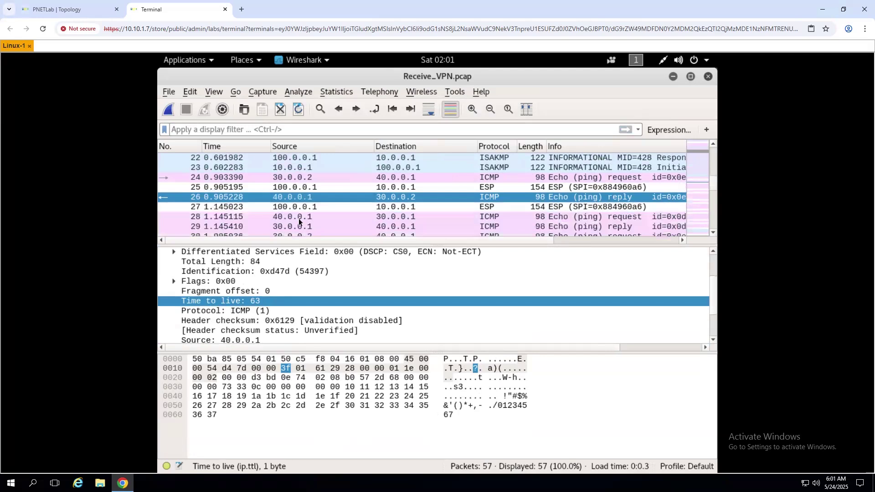
pyautogui.click(299, 218)
pyautogui.click(294, 228)
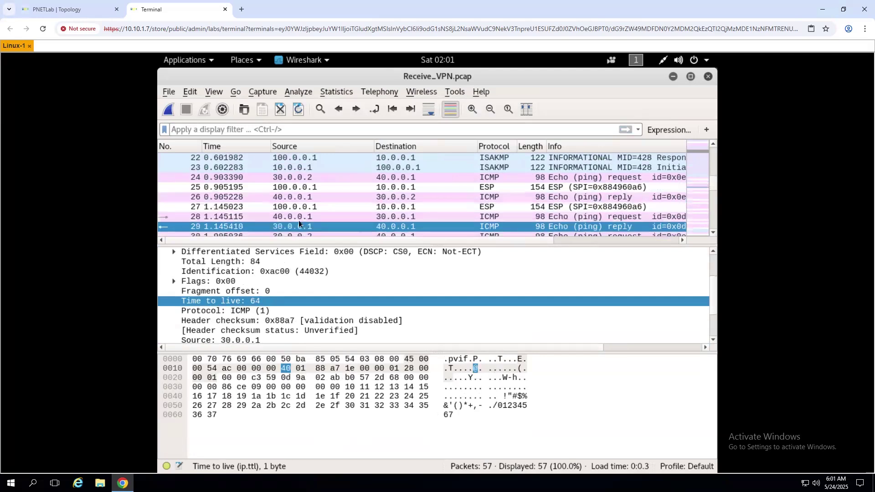
pyautogui.click(299, 220)
pyautogui.scroll(-3, 294, 229)
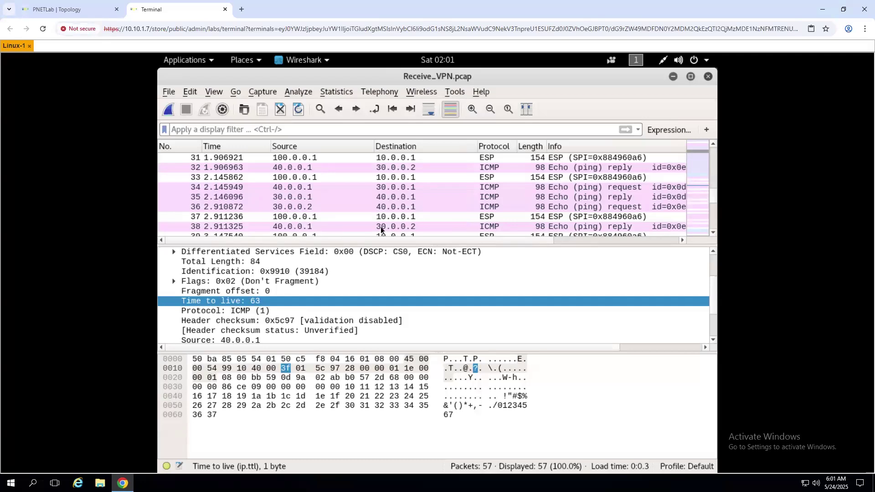
pyautogui.scroll(10, 362, 220)
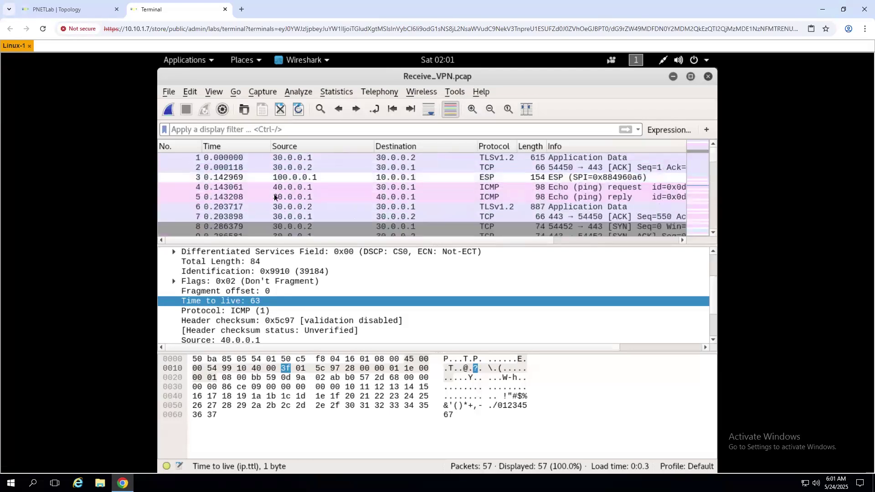
pyautogui.click(71, 17)
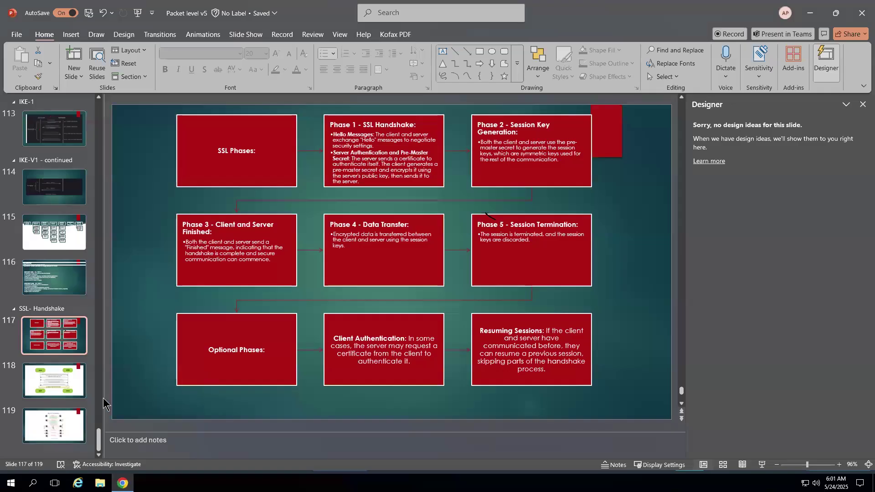
# - Insert a new slide 120 after the TLS handshake slide 119
pyautogui.click(52, 431)
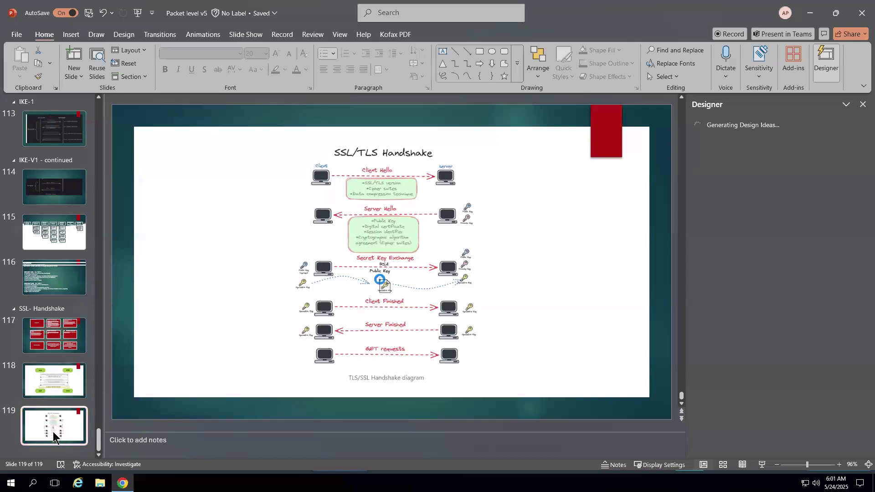
pyautogui.rightClick(52, 433)
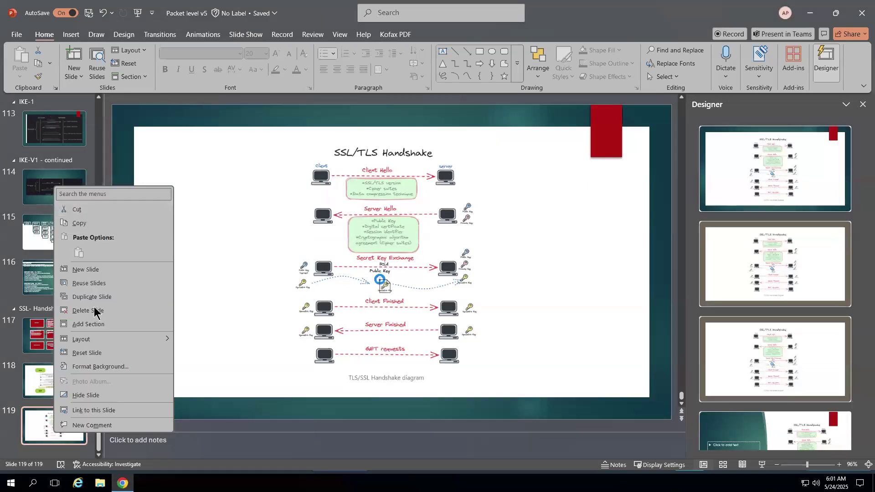
pyautogui.click(102, 272)
# - Delete the new slide's content placeholder, leaving only the empty title placeholder
pyautogui.click(248, 225)
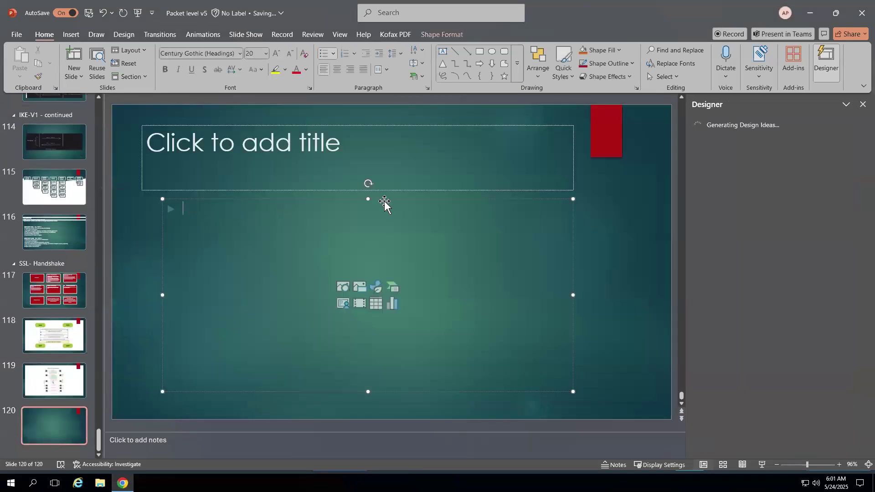
pyautogui.rightClick(369, 185)
pyautogui.press('Escape')
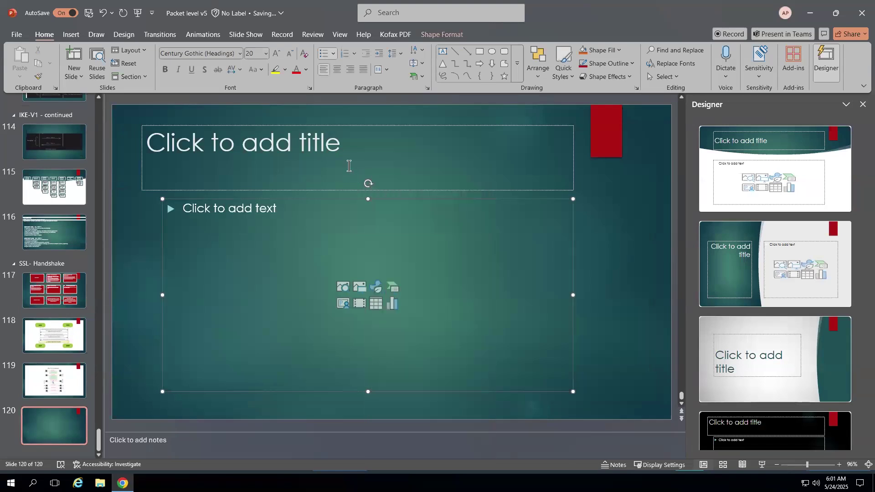
pyautogui.press('Delete')
pyautogui.click(349, 164)
pyautogui.rightClick(469, 111)
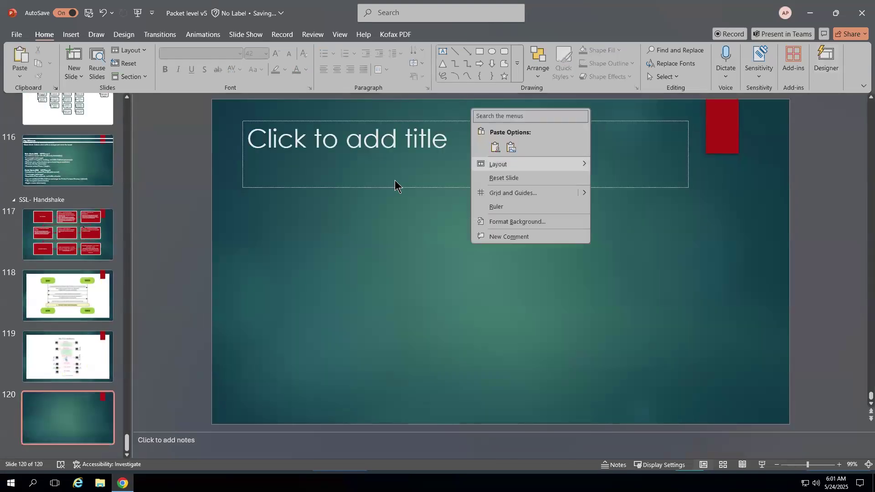
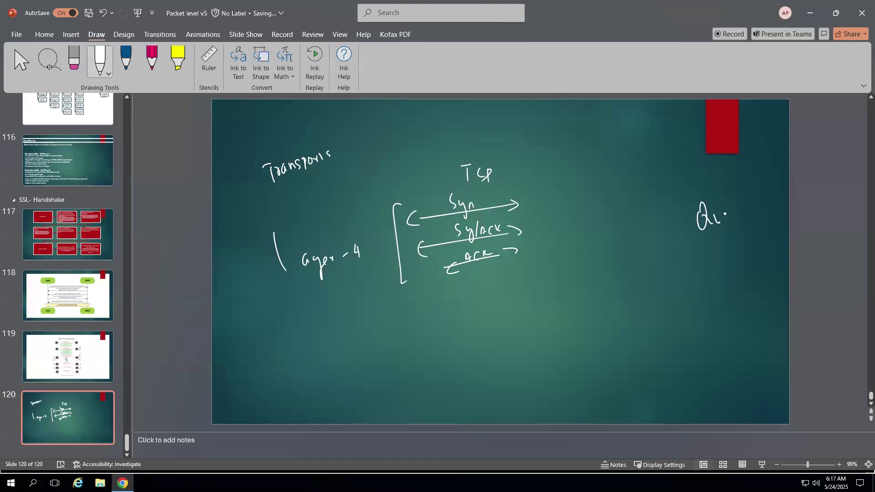
# - Box the word Quick and ink TCP above and UDP below Layer-4
pyautogui.moveTo(689, 199)
pyautogui.mouseDown()
pyautogui.moveTo(724, 233)
pyautogui.moveTo(684, 199)
pyautogui.mouseUp()
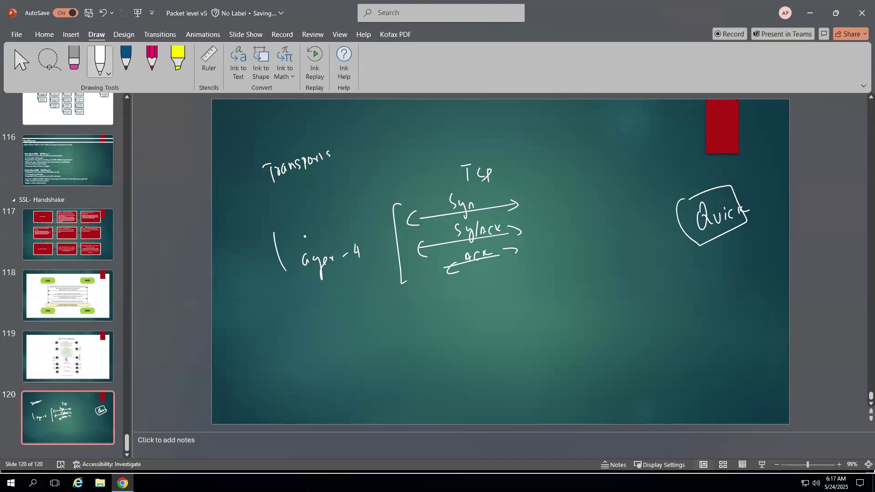
pyautogui.moveTo(319, 217); pyautogui.dragTo(314, 231)
pyautogui.moveTo(310, 220); pyautogui.dragTo(325, 228)
pyautogui.moveTo(330, 226); pyautogui.dragTo(330, 219)
pyautogui.moveTo(339, 297); pyautogui.dragTo(348, 297)
pyautogui.moveTo(352, 295); pyautogui.dragTo(353, 304)
pyautogui.moveTo(361, 305); pyautogui.dragTo(368, 296)
# - Bracket TCP, Layer-4 and UDP together, and bracket the whole TCP handshake drawing
pyautogui.moveTo(272, 205)
pyautogui.mouseDown()
pyautogui.moveTo(300, 335)
pyautogui.moveTo(313, 335)
pyautogui.mouseUp()
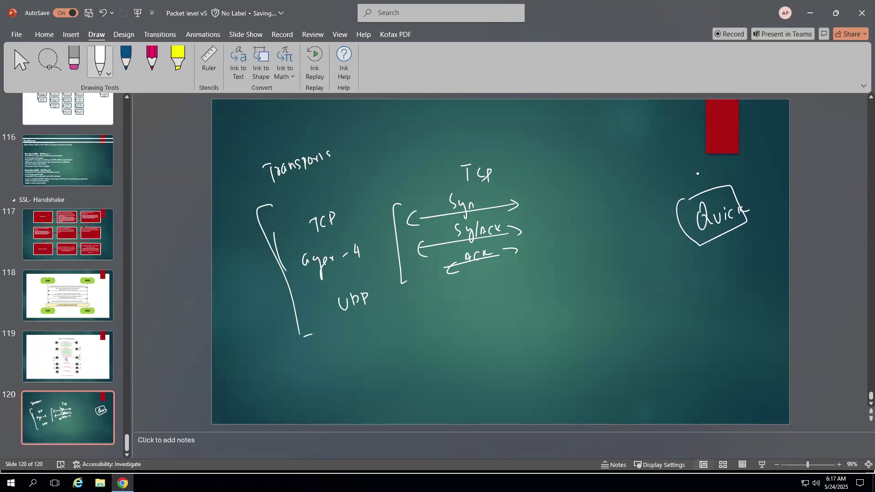
pyautogui.moveTo(542, 150)
pyautogui.mouseDown()
pyautogui.moveTo(573, 141)
pyautogui.moveTo(536, 293)
pyautogui.mouseUp()
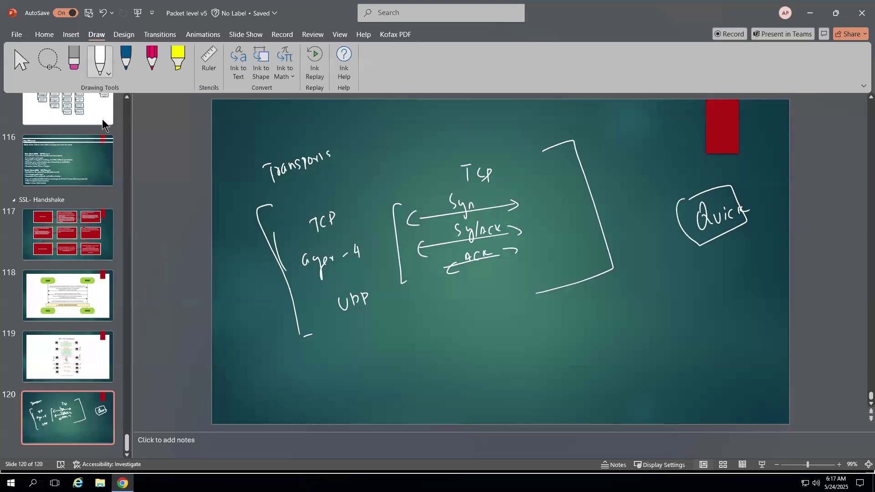
pyautogui.click(109, 73)
# - Switch the ink to pink, underline Layer-4 and write the bracketed HTTP1/HTTP2 label above
pyautogui.click(137, 199)
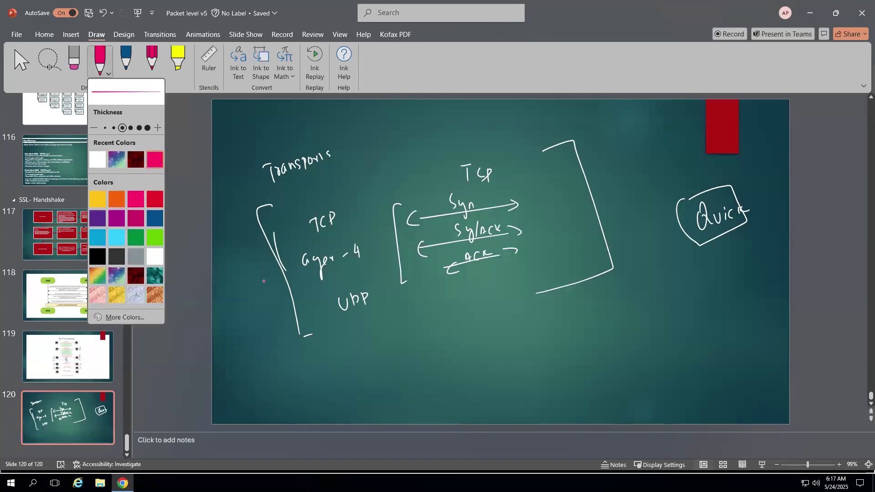
pyautogui.moveTo(299, 296); pyautogui.dragTo(376, 268)
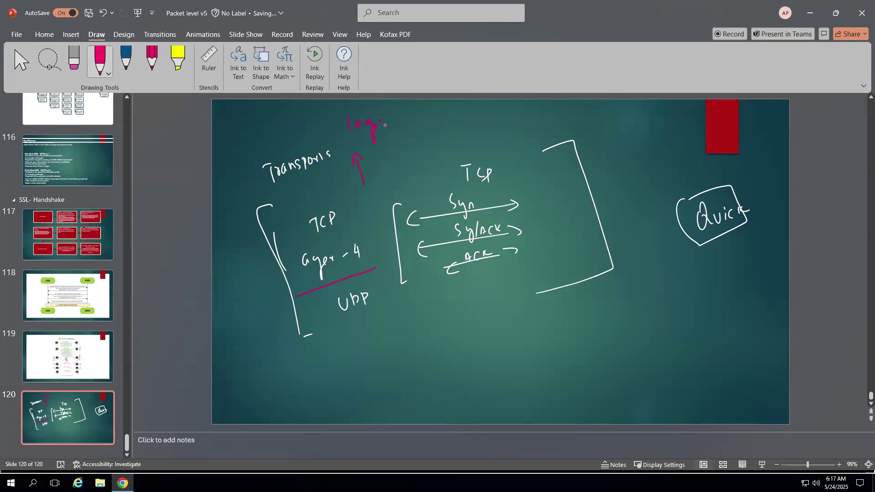
pyautogui.moveTo(391, 145); pyautogui.dragTo(396, 179)
pyautogui.moveTo(424, 146)
pyautogui.mouseDown()
pyautogui.moveTo(426, 156)
pyautogui.moveTo(443, 145)
pyautogui.moveTo(441, 158)
pyautogui.moveTo(462, 149)
pyautogui.mouseUp()
pyautogui.moveTo(467, 144); pyautogui.dragTo(514, 133)
pyautogui.click(502, 132)
# - Write TLS Tunnel and SSL Tunnel below UDP, underline TLS Tunnel, then switch to the browser
pyautogui.moveTo(392, 327); pyautogui.dragTo(396, 337)
pyautogui.moveTo(405, 327)
pyautogui.mouseDown()
pyautogui.moveTo(404, 337)
pyautogui.moveTo(456, 330)
pyautogui.moveTo(468, 320)
pyautogui.mouseUp()
pyautogui.moveTo(468, 326)
pyautogui.mouseDown()
pyautogui.moveTo(482, 319)
pyautogui.moveTo(484, 327)
pyautogui.mouseUp()
pyautogui.moveTo(411, 374); pyautogui.dragTo(407, 376)
pyautogui.moveTo(420, 363)
pyautogui.mouseDown()
pyautogui.moveTo(416, 370)
pyautogui.moveTo(431, 368)
pyautogui.moveTo(458, 350)
pyautogui.mouseUp()
pyautogui.moveTo(453, 352)
pyautogui.mouseDown()
pyautogui.moveTo(454, 362)
pyautogui.moveTo(492, 342)
pyautogui.mouseUp()
pyautogui.moveTo(401, 352); pyautogui.dragTo(453, 340)
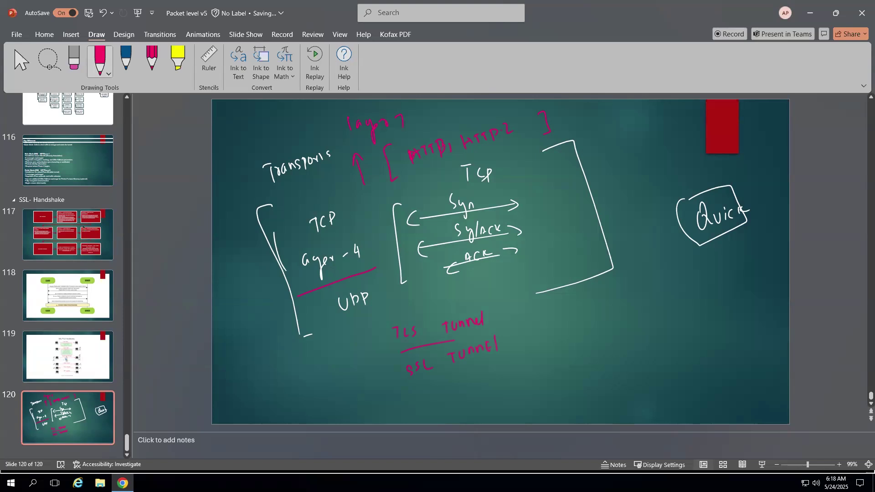
pyautogui.hotkey('alt', 'Tab')
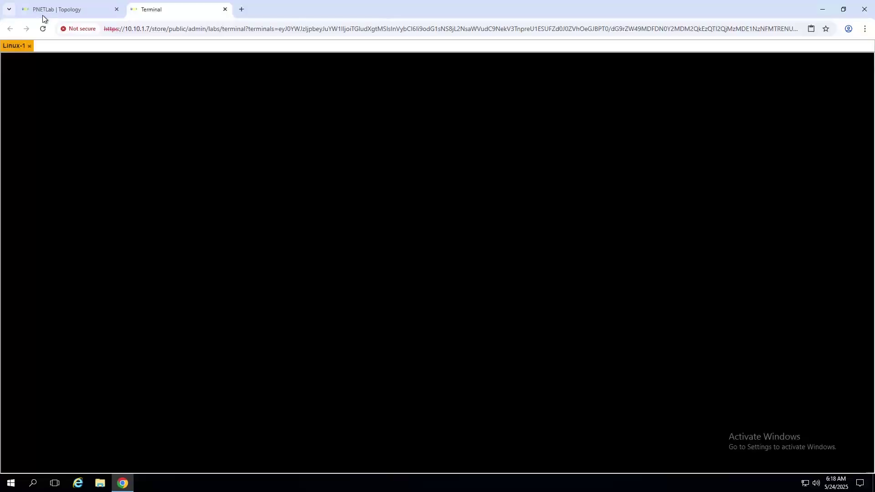
# - Open the Win node's console and cancel the Wireshark installer download
pyautogui.click(60, 9)
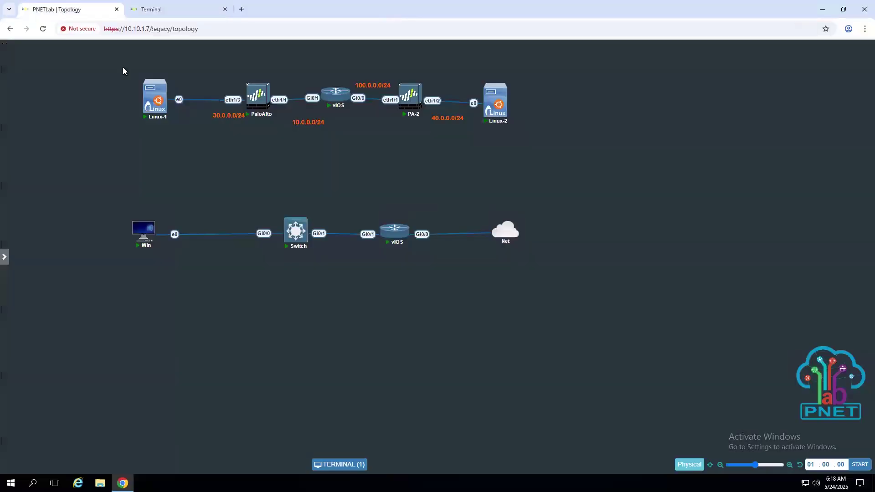
pyautogui.click(142, 240)
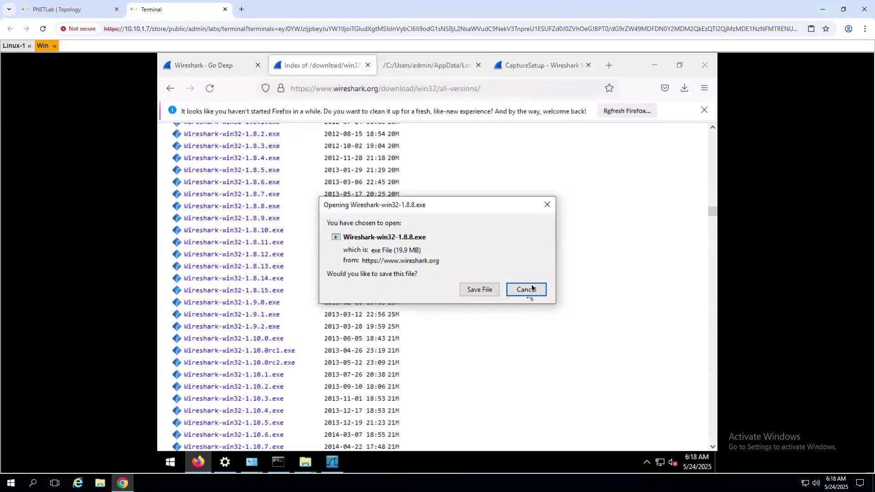
pyautogui.click(529, 289)
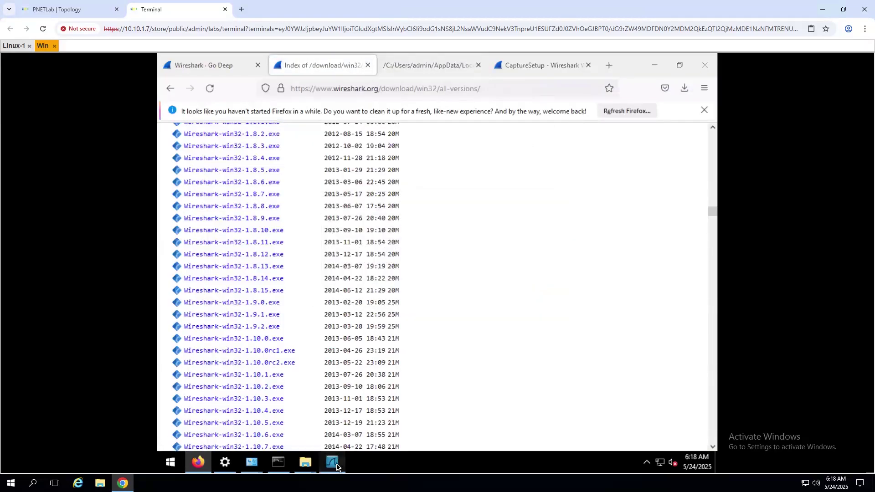
pyautogui.click(332, 462)
pyautogui.scroll(3, 273, 360)
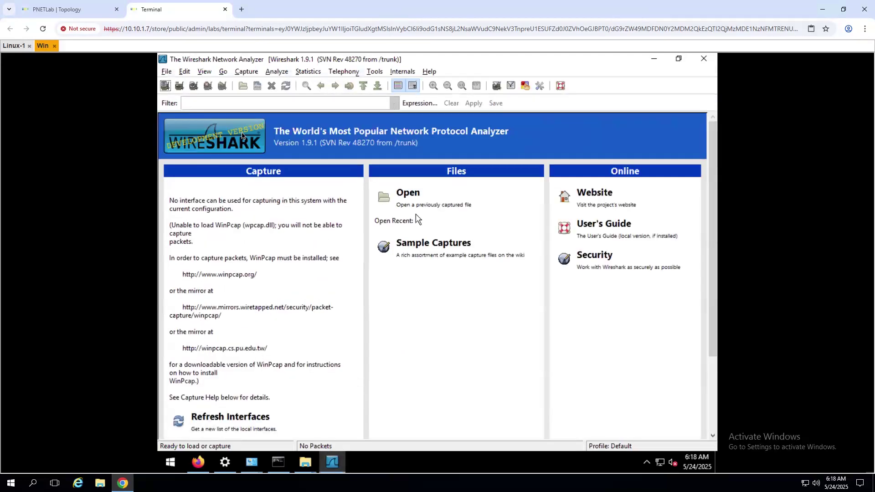
# - List Wireshark's capture interfaces, dismiss the WinPcap error, and switch to the Linux-1 console
pyautogui.click(166, 87)
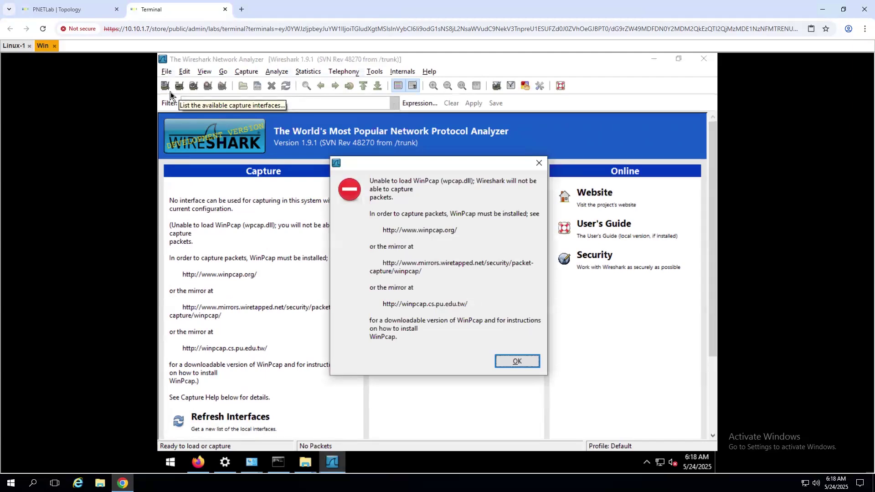
pyautogui.click(513, 358)
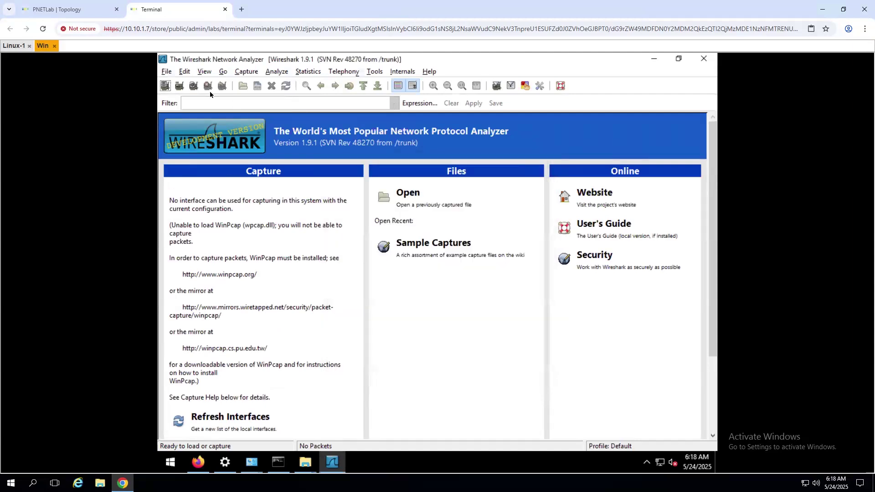
pyautogui.click(58, 11)
pyautogui.click(176, 11)
pyautogui.click(15, 46)
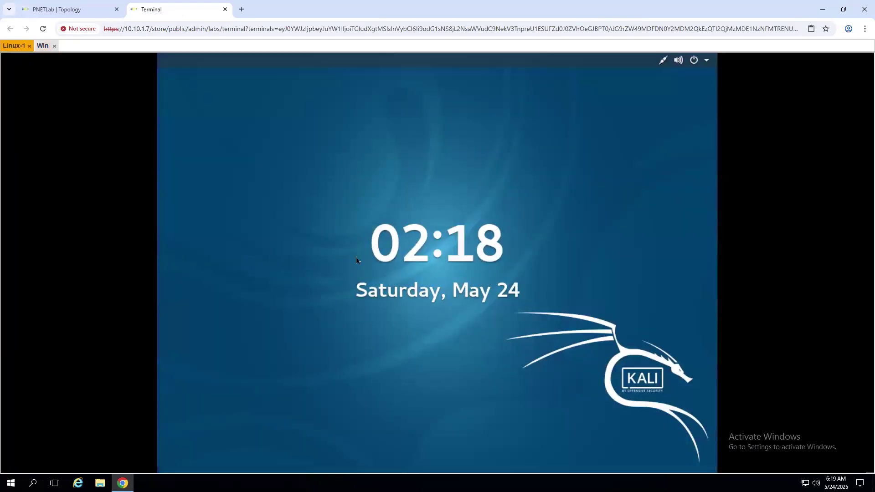
# - Unlock the Kali desktop with the root account password
pyautogui.write('t')
pyautogui.press('BackSpace')
pyautogui.write('toor')
pyautogui.press('Return')
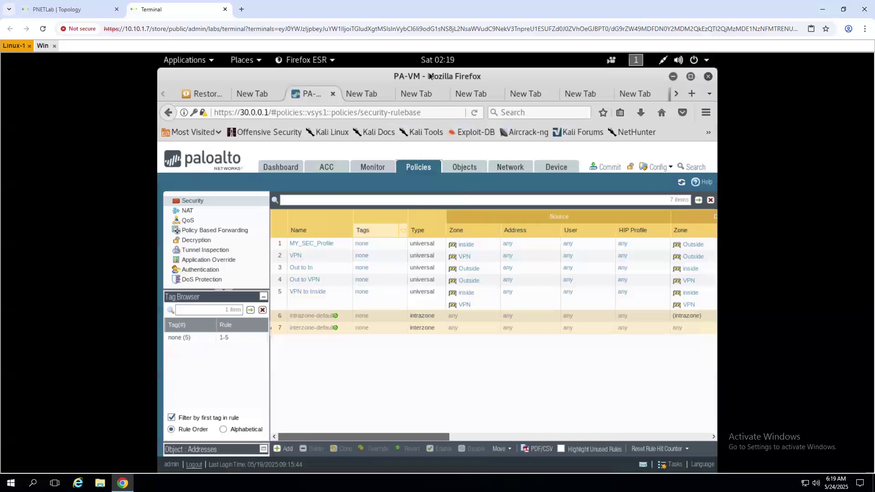
# - Close all the spare blank Firefox tabs and minimise the firewall browser window
pyautogui.click(385, 96)
pyautogui.click(388, 95)
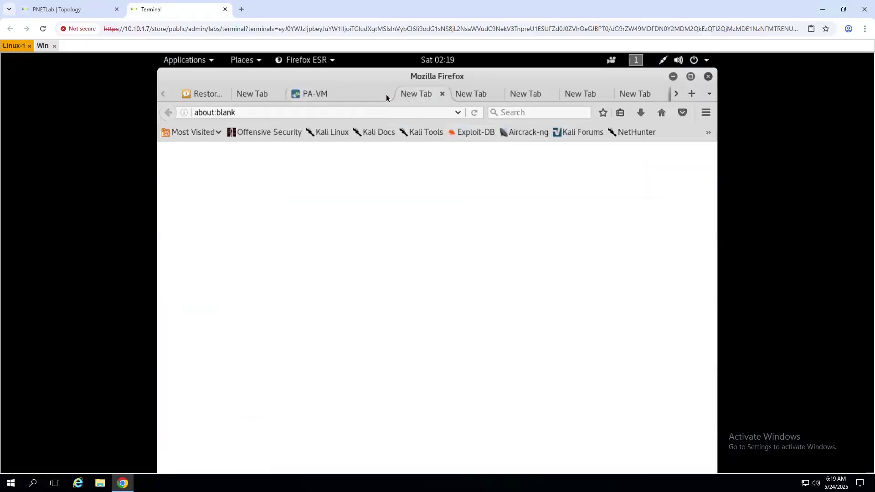
pyautogui.click(388, 95)
pyautogui.click(404, 94)
pyautogui.click(405, 95)
pyautogui.click(405, 94)
pyautogui.click(405, 95)
pyautogui.click(405, 94)
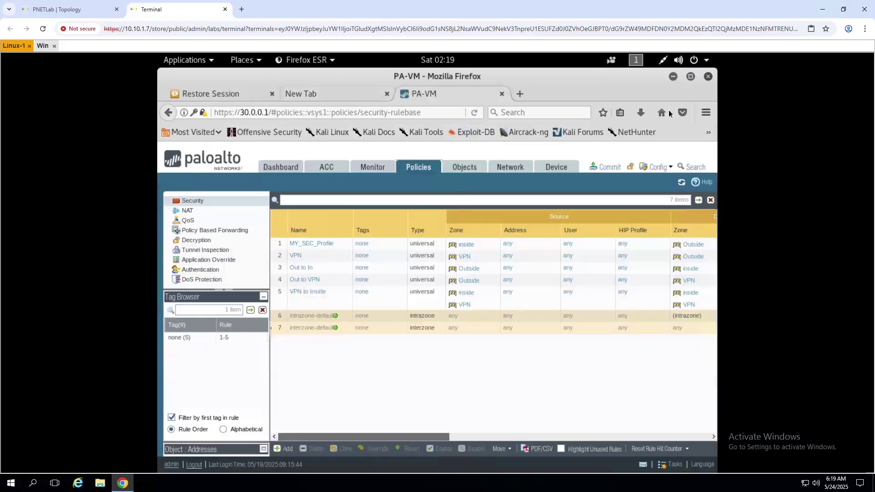
pyautogui.click(673, 79)
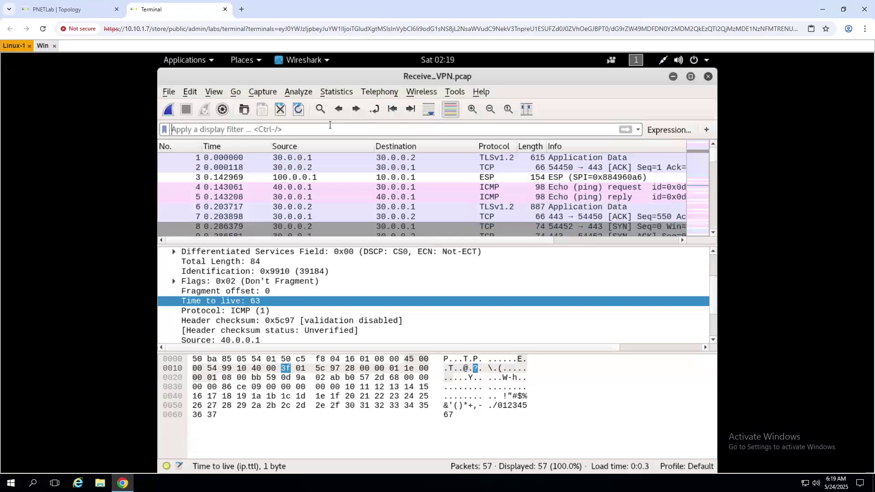
# - Apply a TCP conversation filter from packet 1 for 30.0.0.1:54450 ↔ 30.0.0.2:443
pyautogui.click(306, 159)
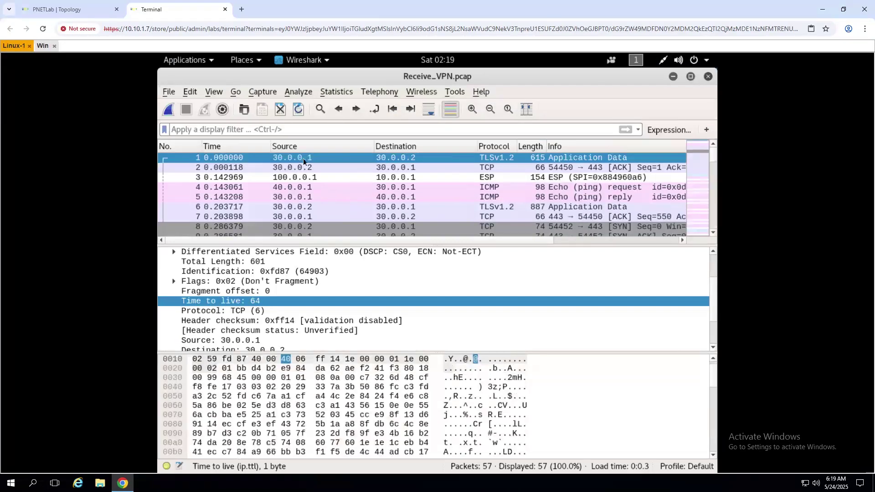
pyautogui.click(67, 12)
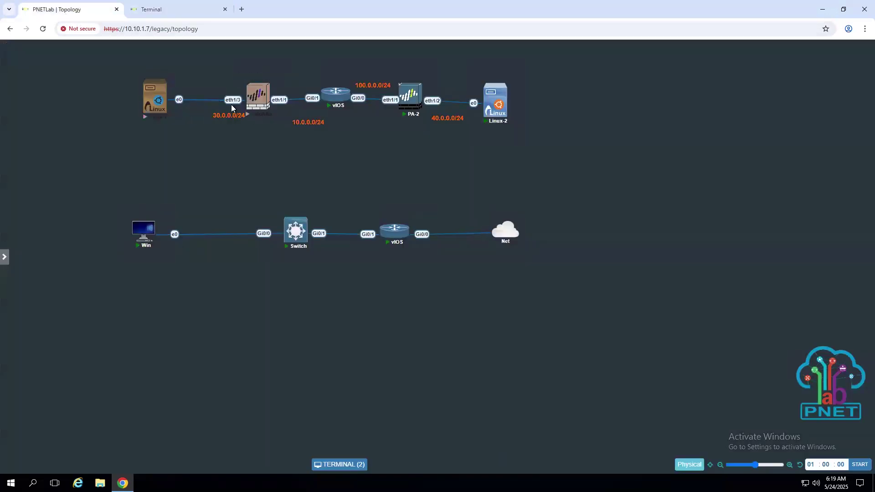
pyautogui.moveTo(258, 116)
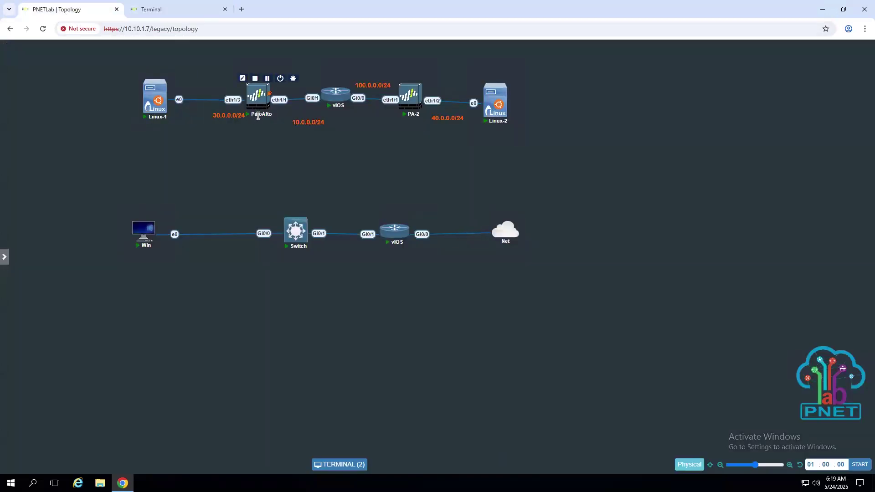
pyautogui.click(155, 10)
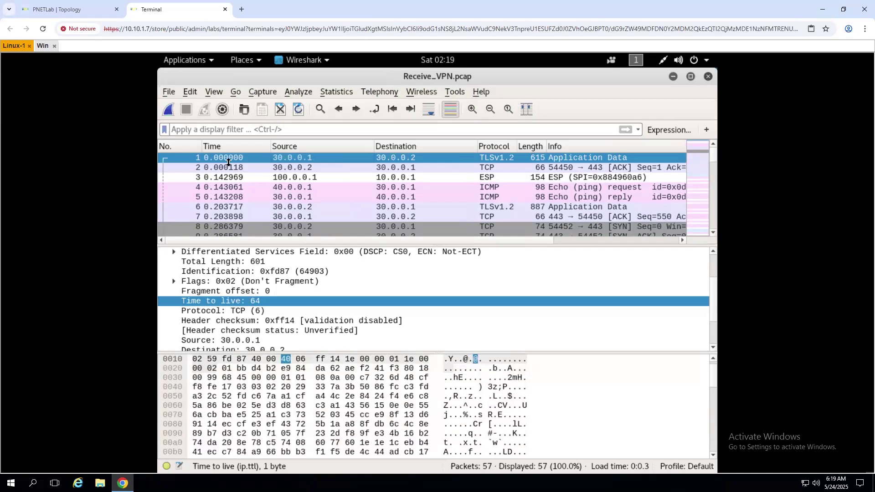
pyautogui.rightClick(228, 159)
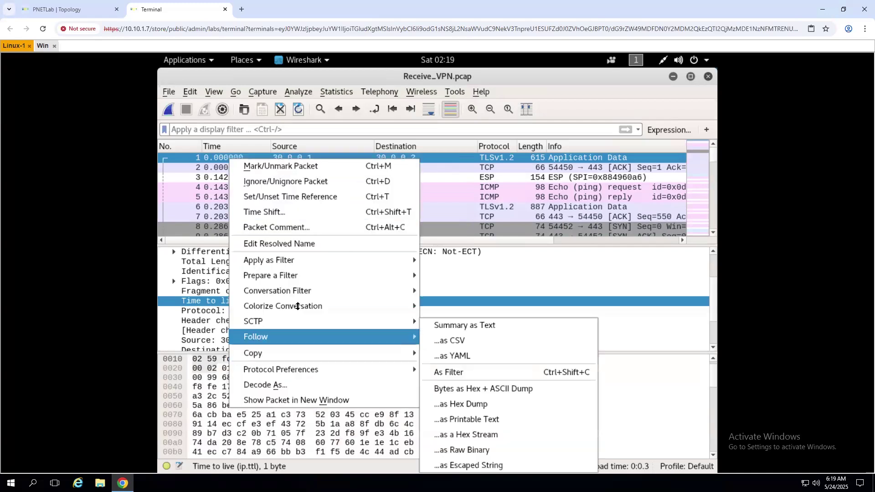
pyautogui.moveTo(299, 308)
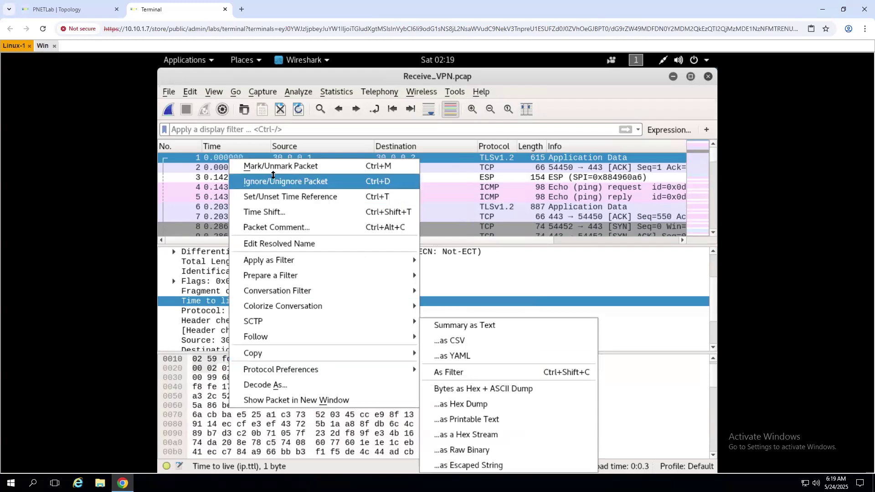
pyautogui.click(201, 159)
pyautogui.rightClick(207, 160)
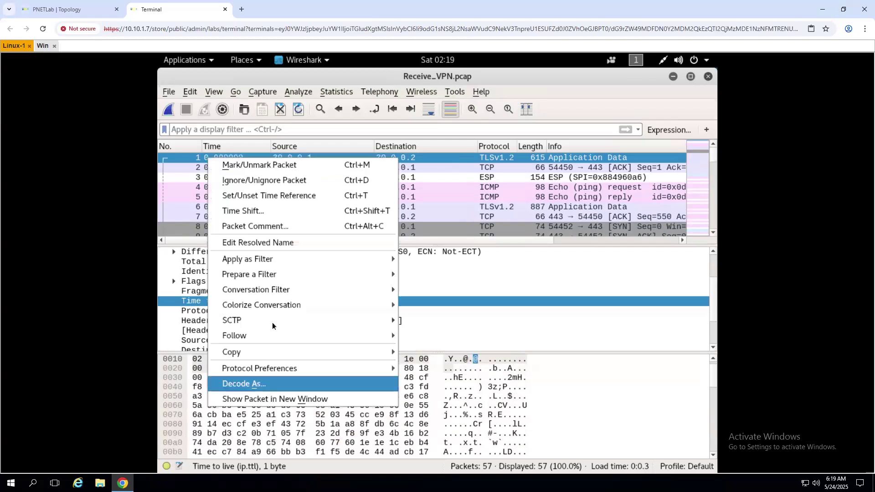
pyautogui.moveTo(278, 294)
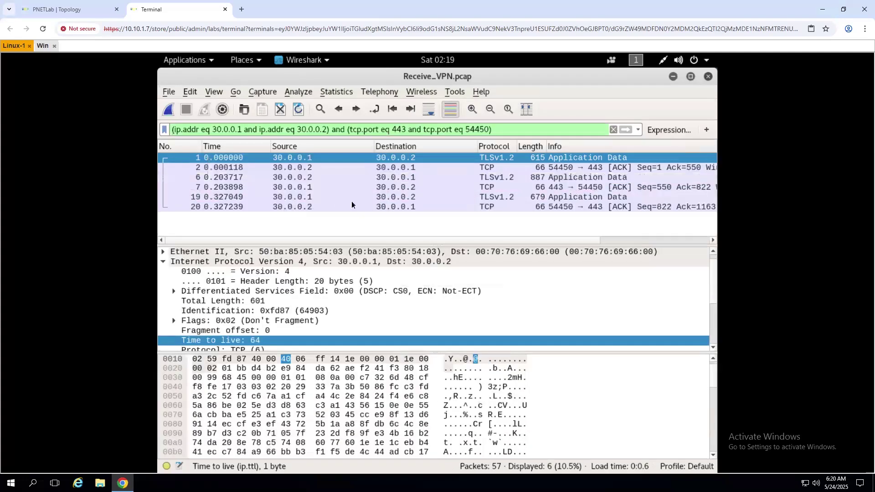
# - Clear the display filter and filter to packet 14's TCP conversation instead
pyautogui.click(612, 129)
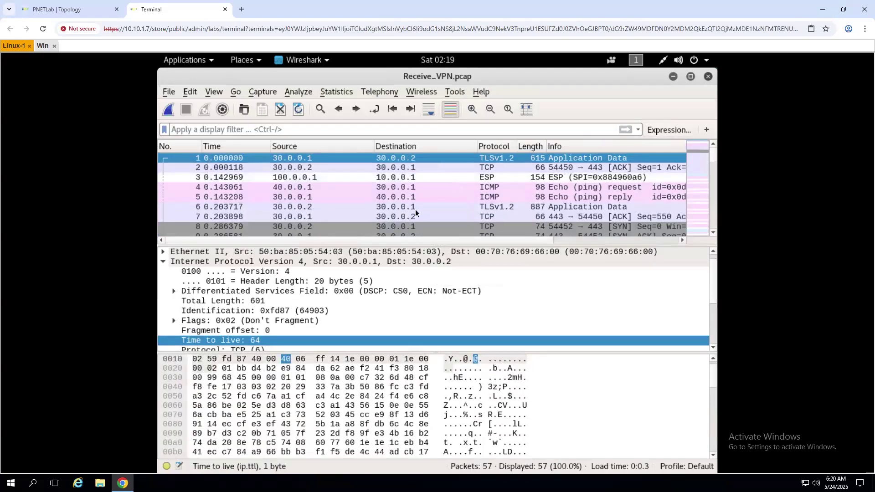
pyautogui.scroll(-4, 415, 210)
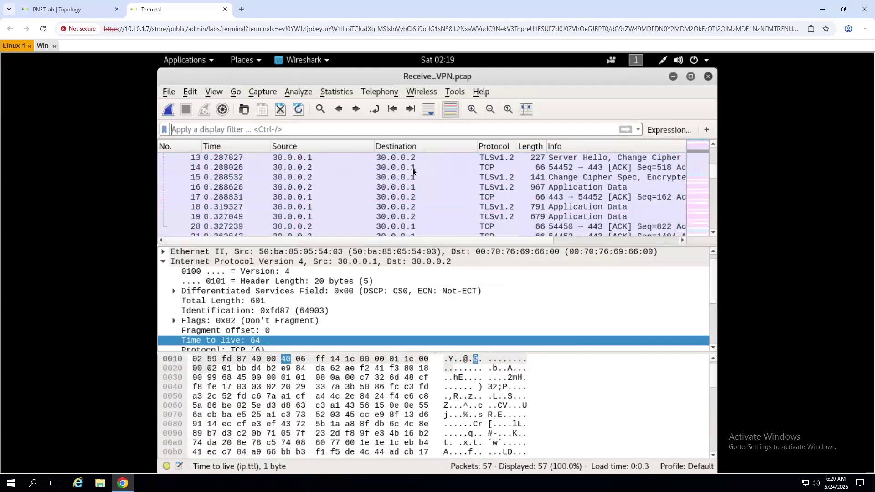
pyautogui.click(413, 167)
pyautogui.rightClick(413, 165)
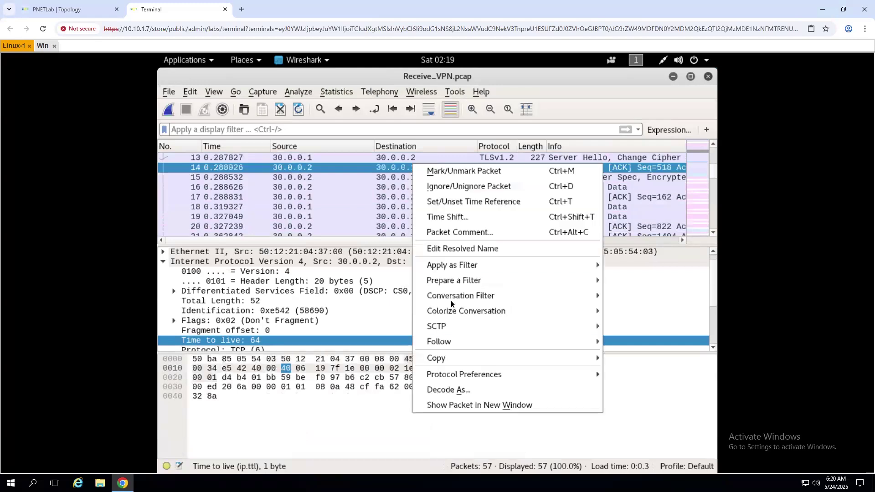
pyautogui.moveTo(450, 298)
pyautogui.click(639, 371)
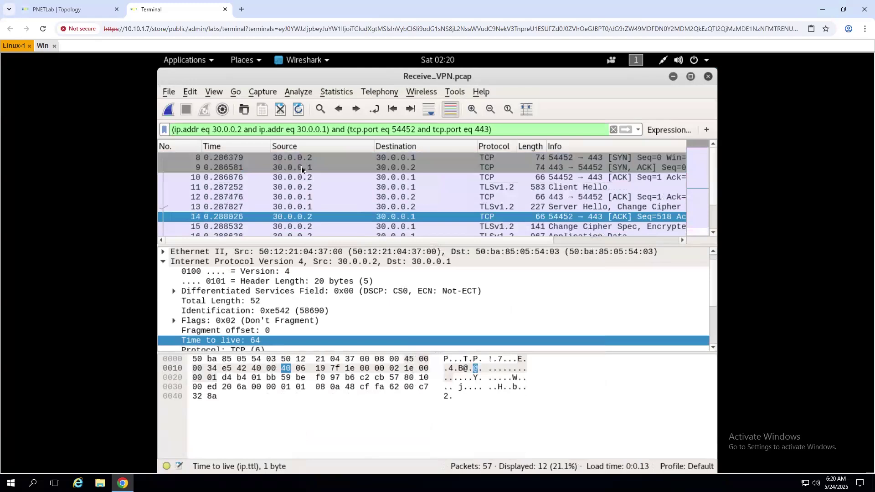
# - Step through SYN packet 8, SYN-ACK 9, ACK 10, the Client Hello and Server Hello 13
pyautogui.click(299, 160)
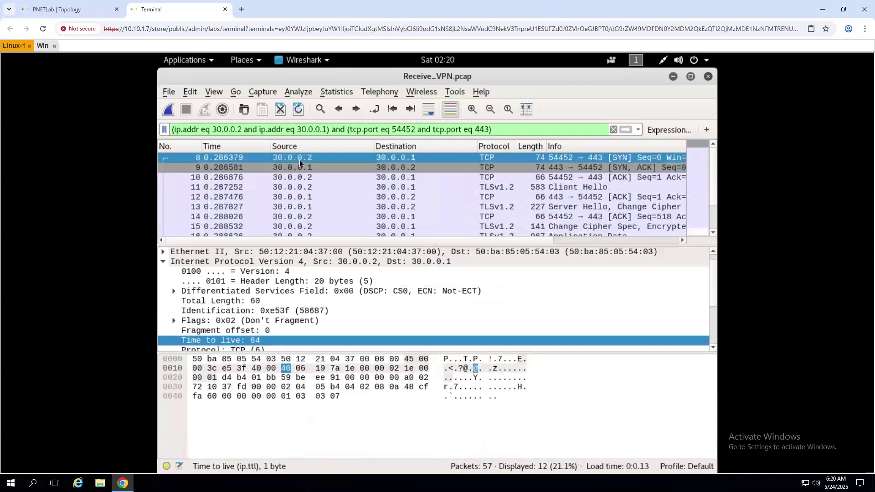
pyautogui.click(332, 171)
pyautogui.click(327, 180)
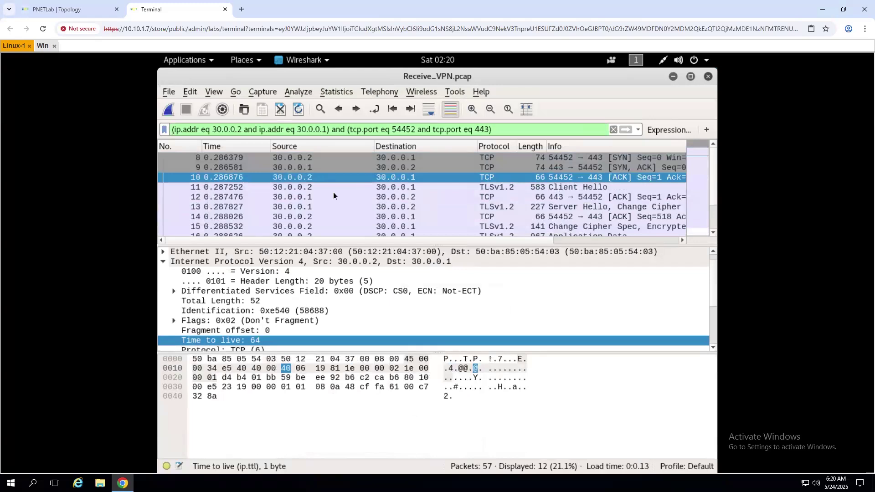
pyautogui.press('Down')
pyautogui.click(354, 209)
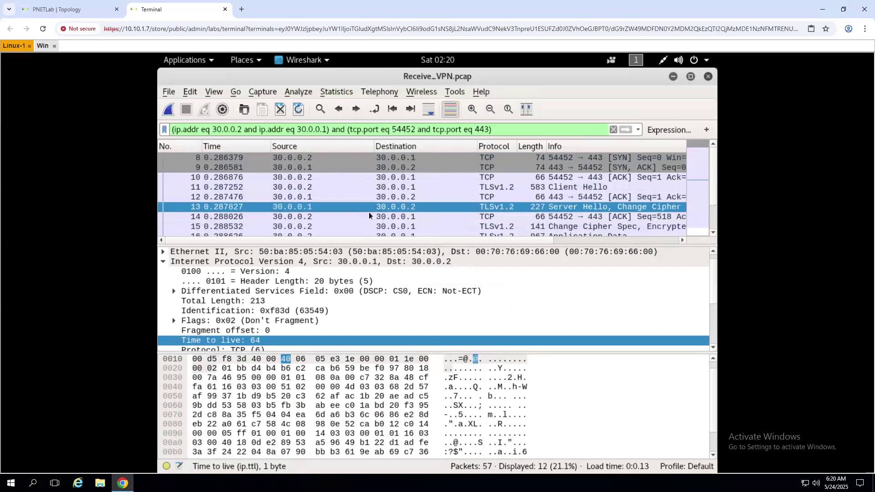
pyautogui.scroll(-2, 369, 215)
# - Expand packet 18's TLSv1.2 Record Layer to its 720 bytes of encrypted application data
pyautogui.click(365, 217)
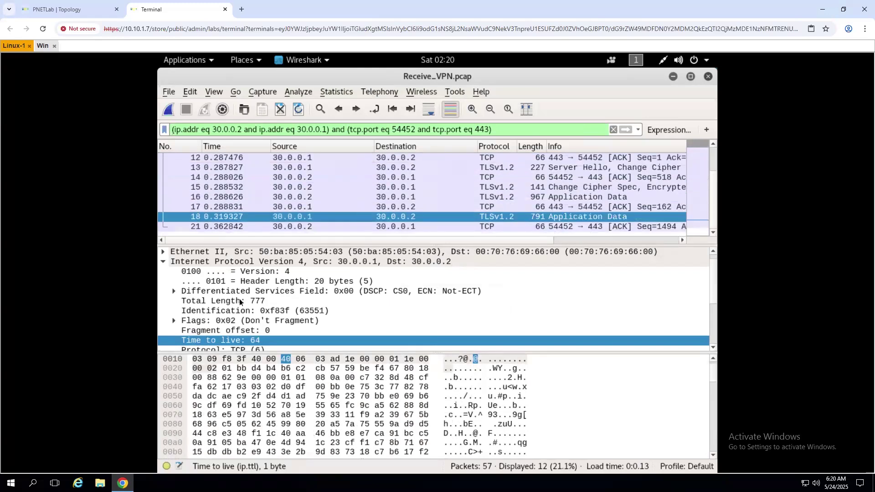
pyautogui.scroll(-3, 173, 347)
pyautogui.click(163, 340)
pyautogui.click(175, 342)
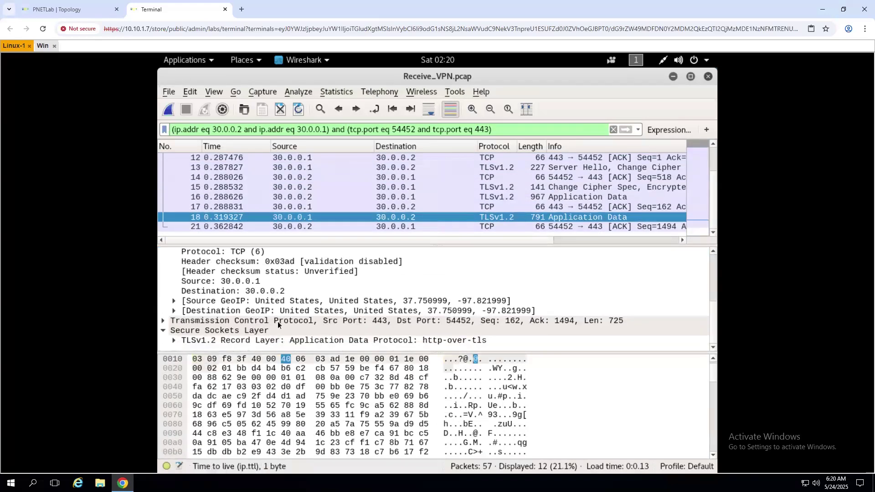
pyautogui.scroll(-2, 279, 321)
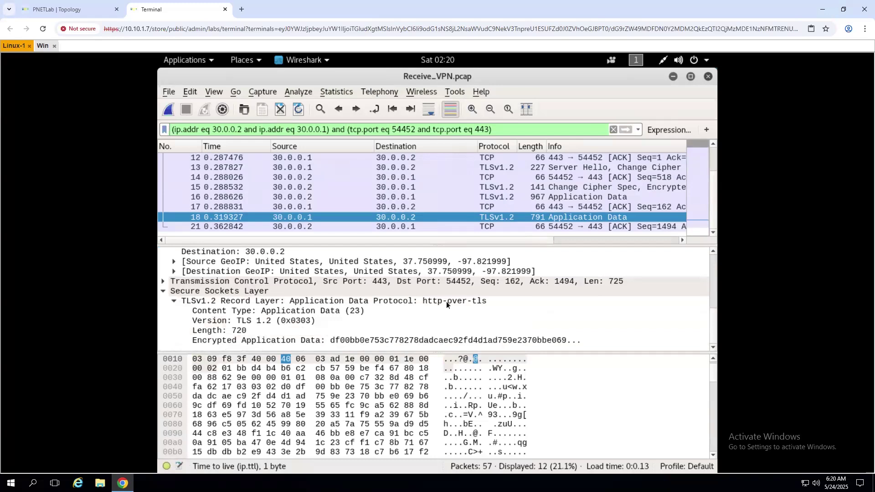
pyautogui.click(224, 340)
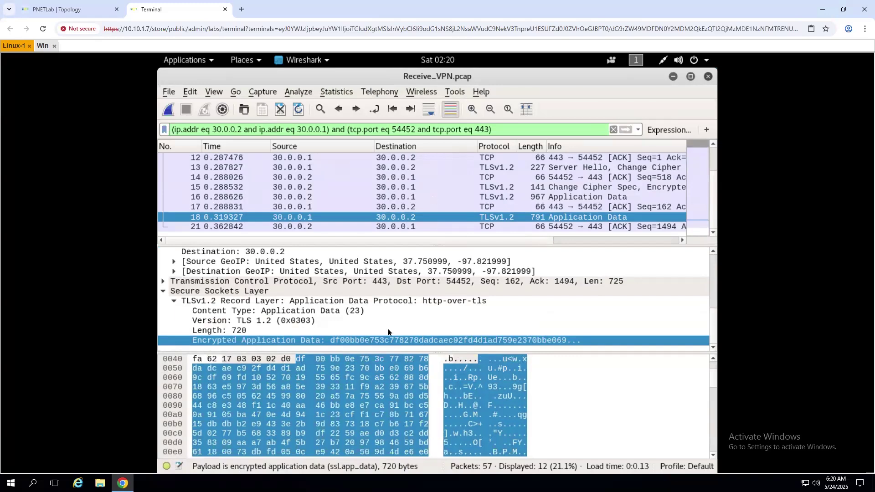
pyautogui.click(428, 301)
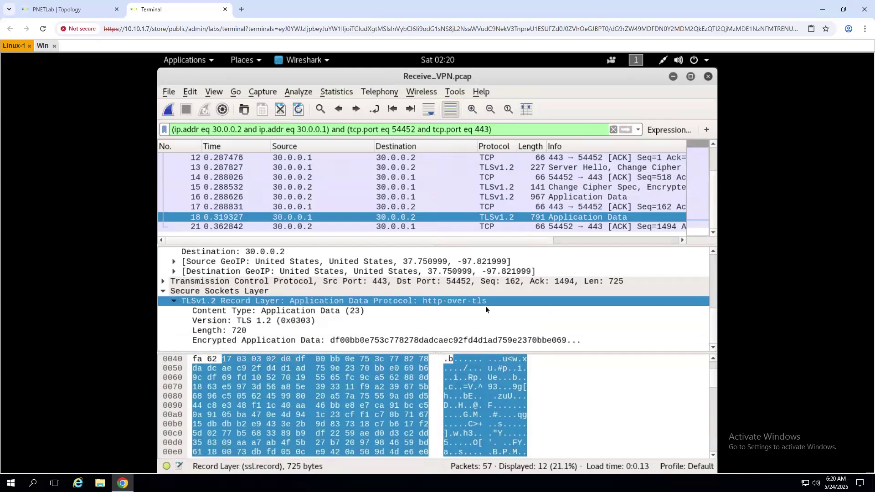
pyautogui.click(362, 340)
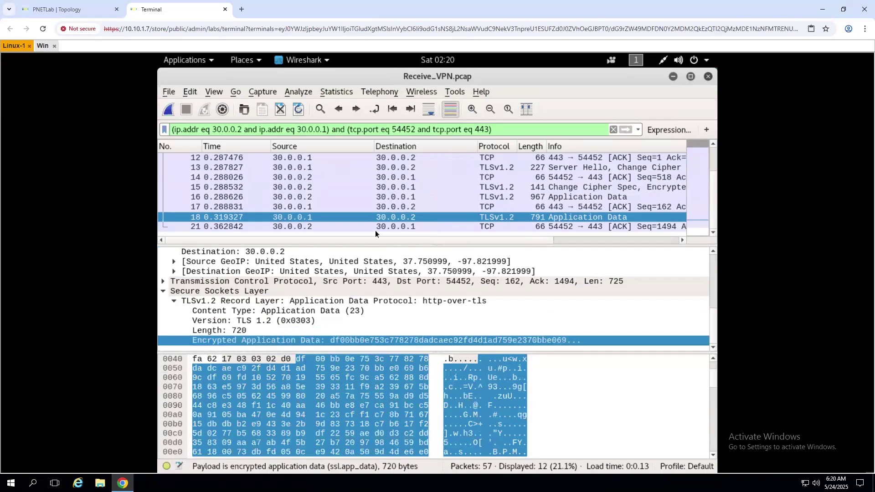
pyautogui.scroll(2, 331, 209)
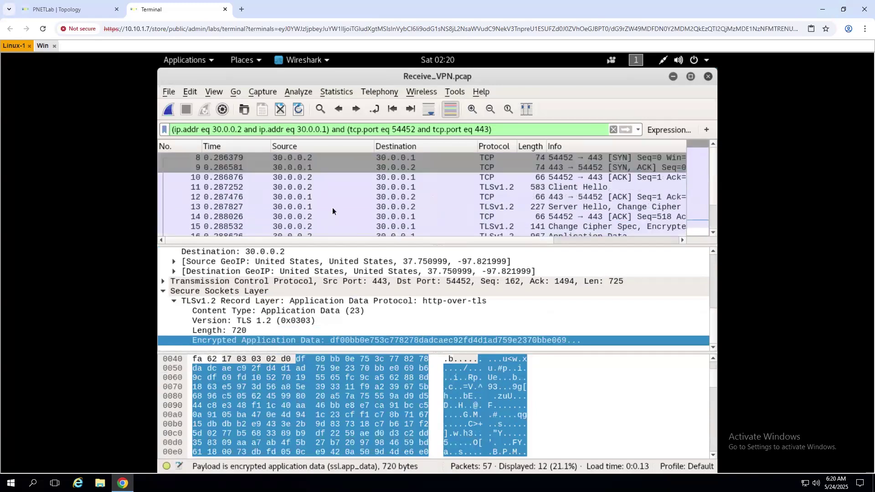
pyautogui.click(673, 76)
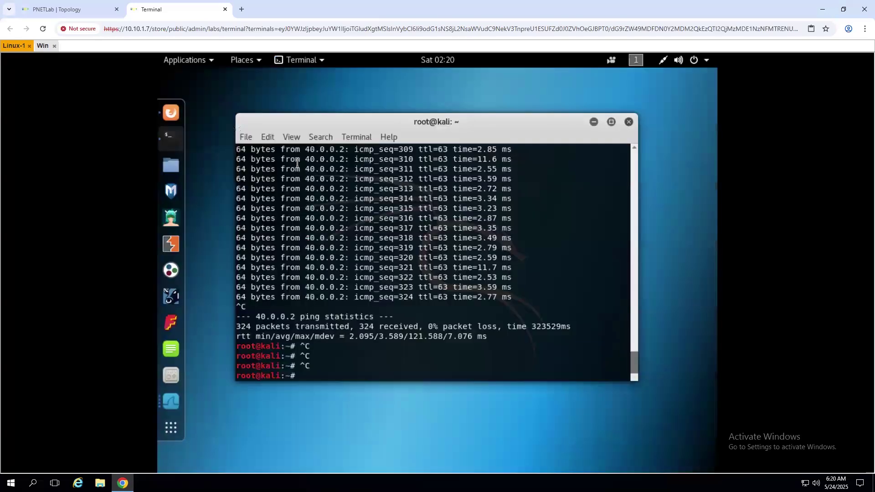
# - Bring the PAN-OS page forward and view its connection security details for 30.0.0.1
pyautogui.click(174, 118)
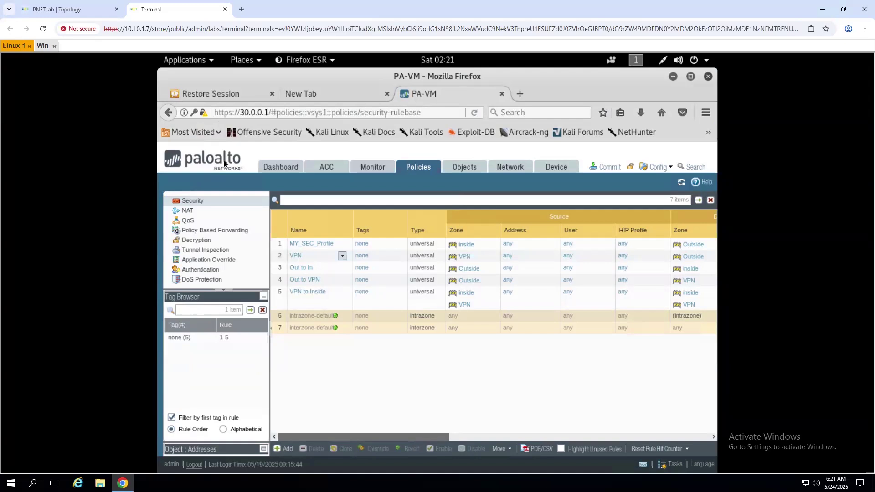
pyautogui.click(206, 116)
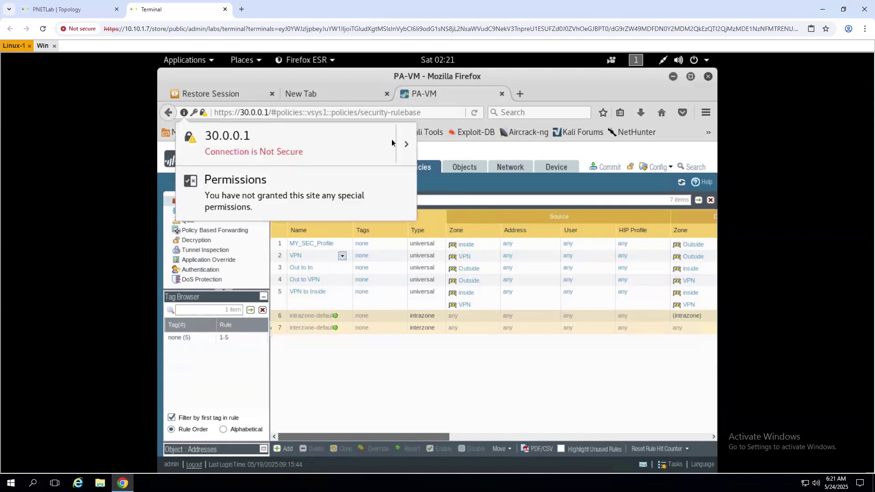
pyautogui.click(406, 144)
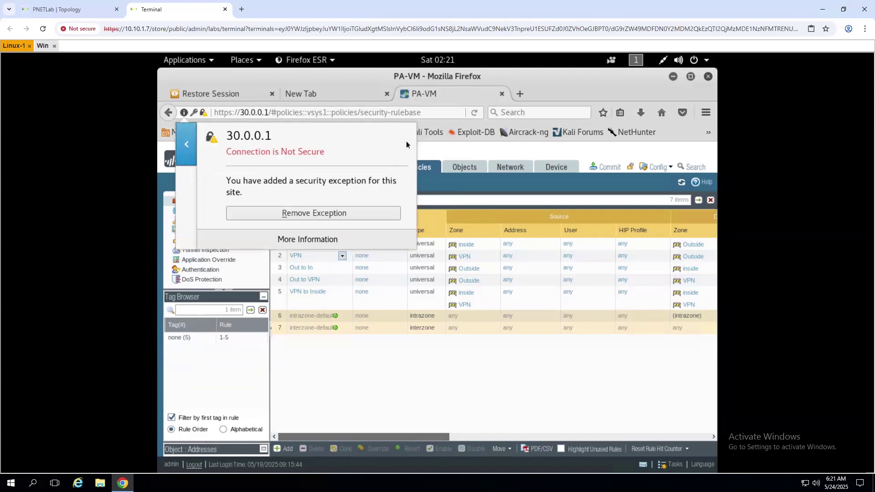
pyautogui.click(270, 247)
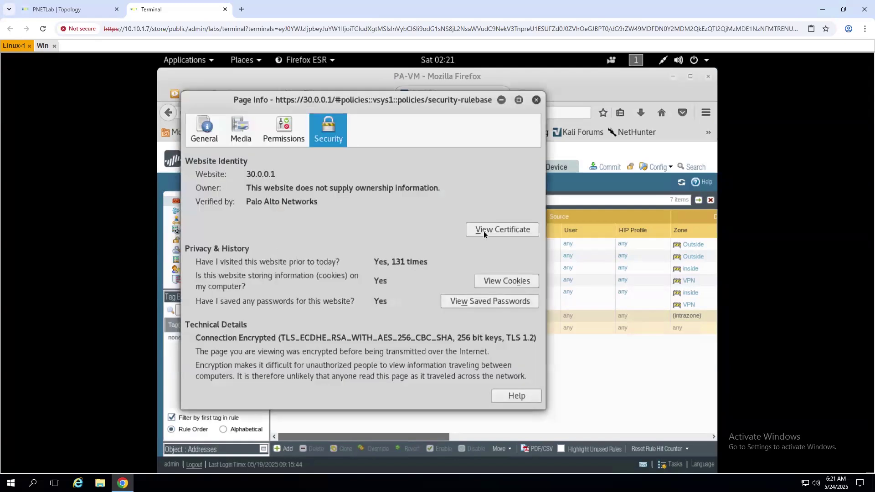
# - Check the certificate issuer Palo Alto Networks, then close the certificate and Page Info windows
pyautogui.click(483, 229)
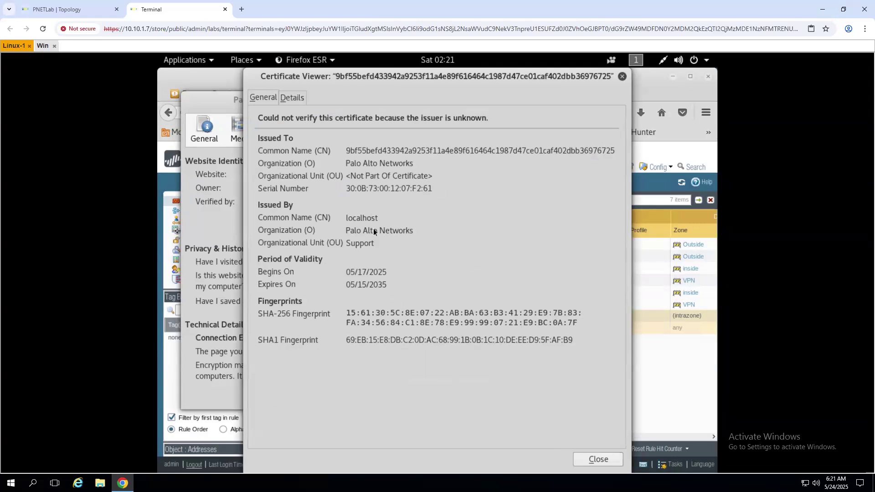
pyautogui.tripleClick(327, 234)
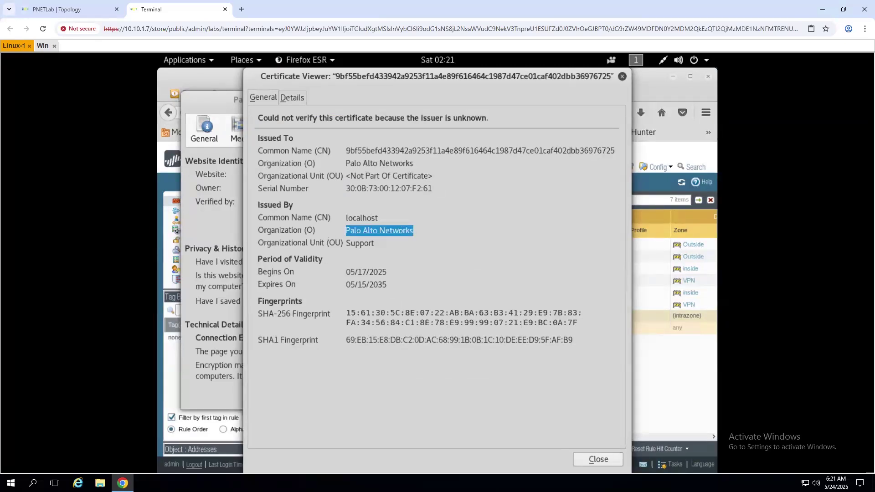
pyautogui.click(591, 460)
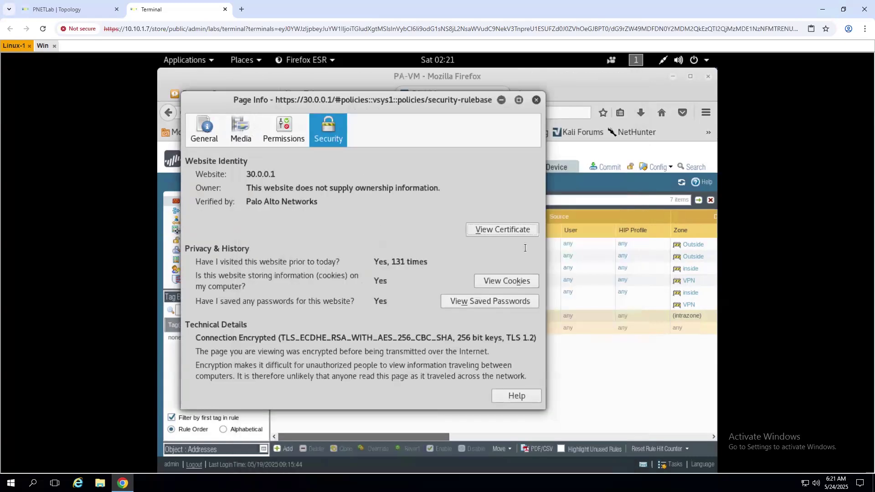
pyautogui.click(537, 101)
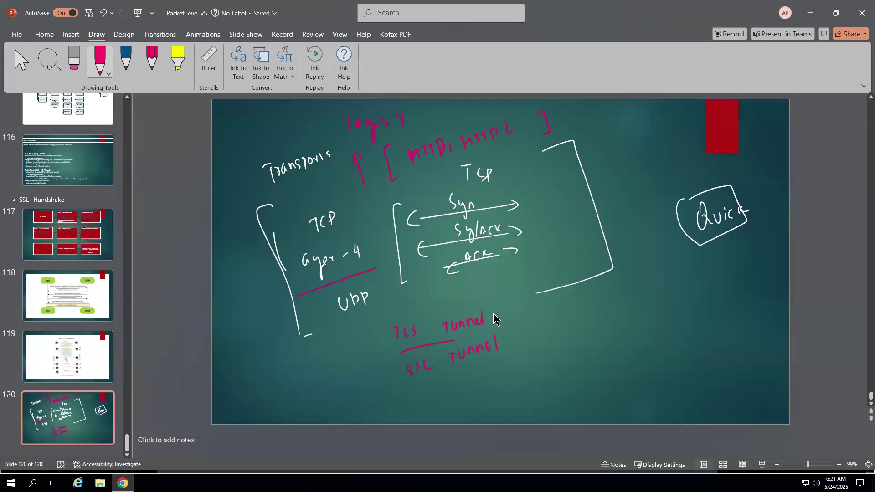
# - Delete all the old ink on slide 120 and set the pen colour to white
pyautogui.press('Escape')
pyautogui.hotkey('ctrl', 'a')
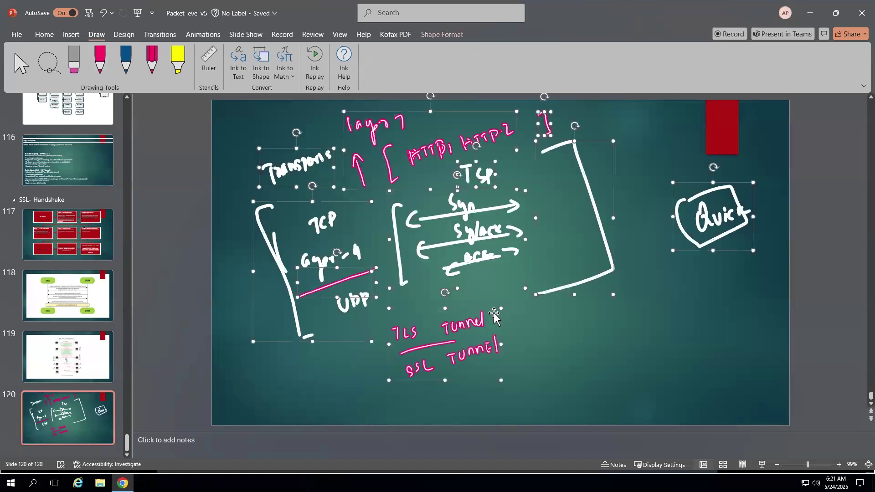
pyautogui.press('Delete')
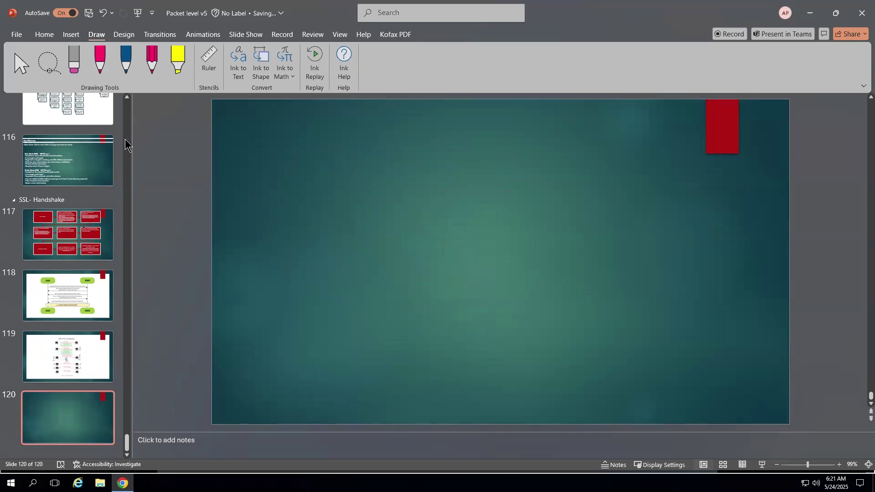
pyautogui.click(101, 69)
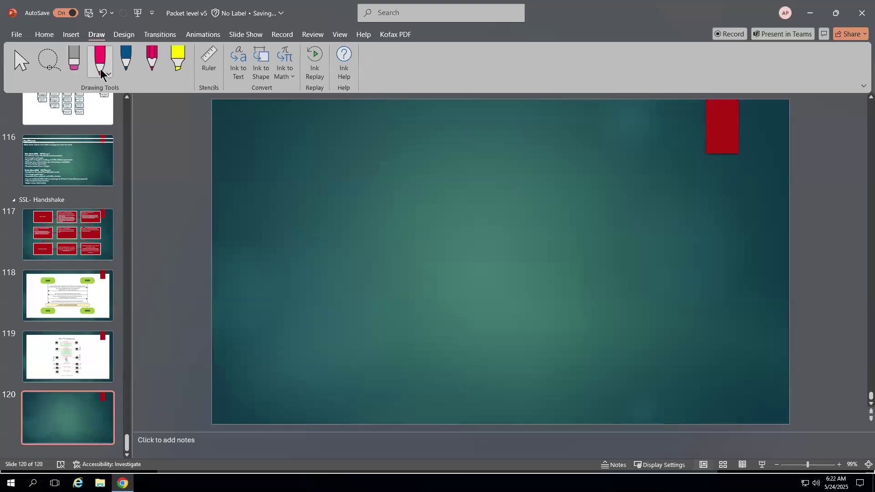
pyautogui.click(109, 75)
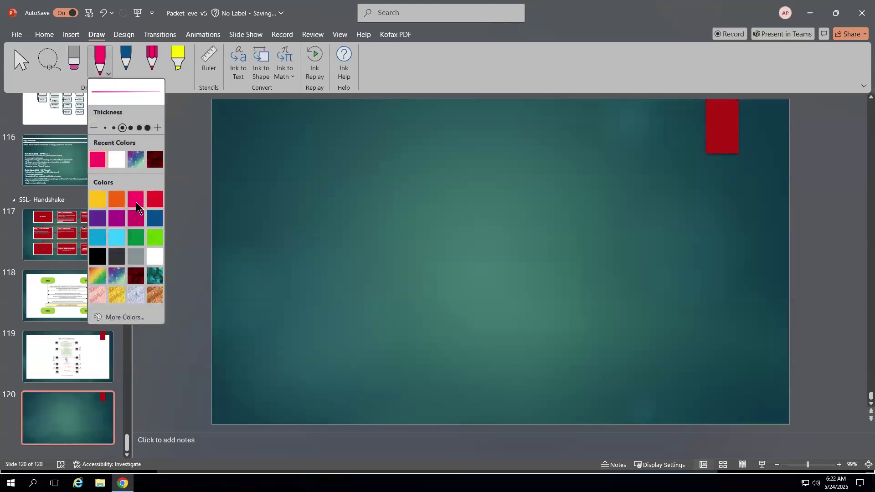
pyautogui.click(154, 256)
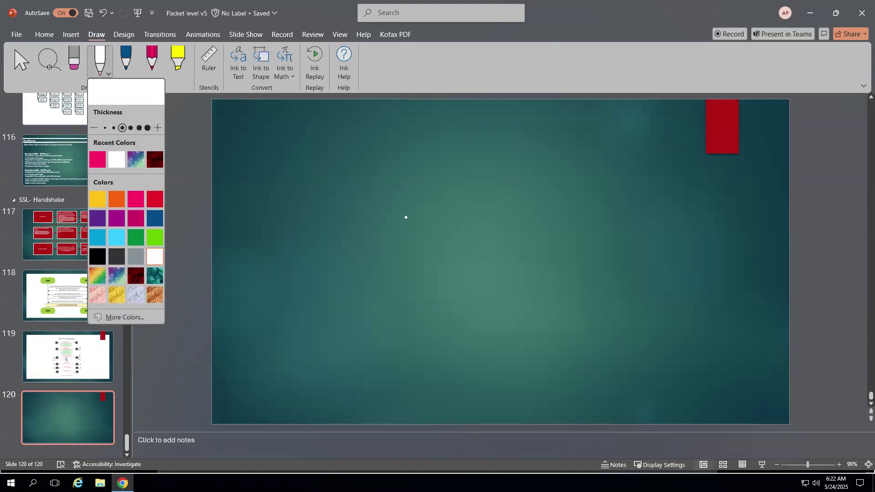
# - Draw the S and D side lines with an HTTPS-labelled arrow arc across the top
pyautogui.moveTo(388, 190); pyautogui.dragTo(402, 299)
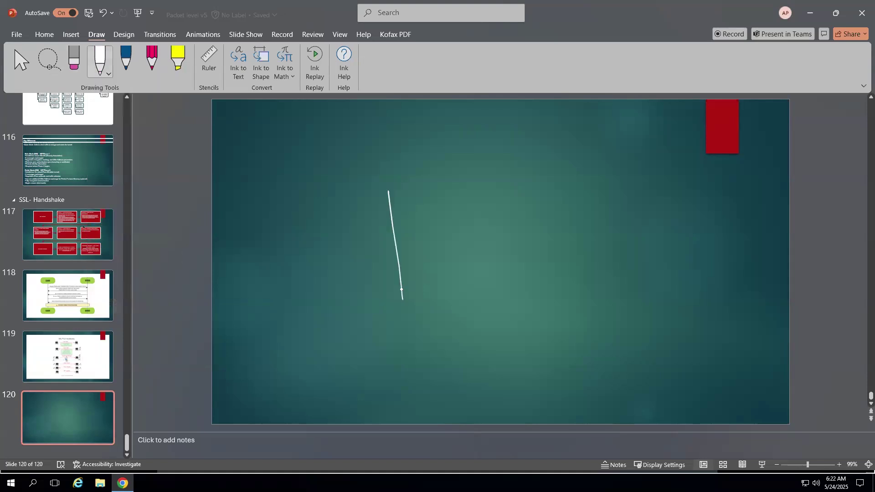
pyautogui.moveTo(602, 170); pyautogui.dragTo(613, 252)
pyautogui.moveTo(338, 234); pyautogui.dragTo(338, 246)
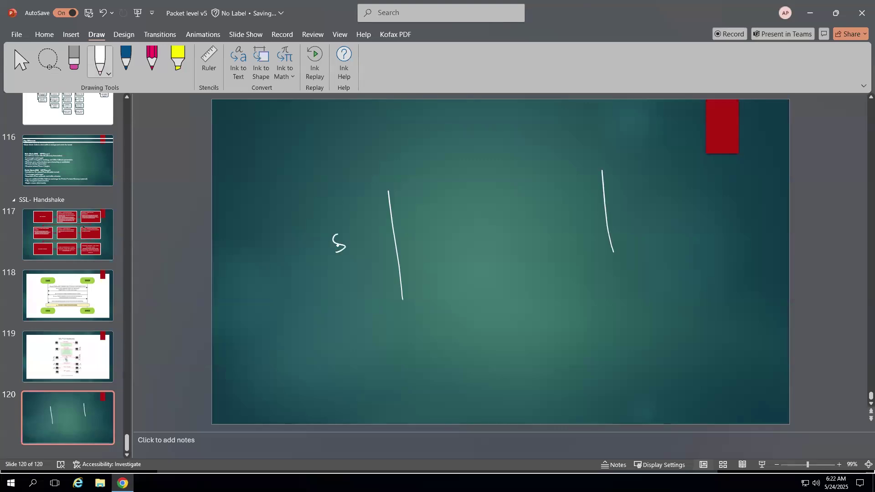
pyautogui.moveTo(643, 195)
pyautogui.mouseDown()
pyautogui.moveTo(645, 214)
pyautogui.moveTo(636, 213)
pyautogui.mouseUp()
pyautogui.moveTo(401, 175)
pyautogui.mouseDown()
pyautogui.moveTo(546, 148)
pyautogui.moveTo(527, 157)
pyautogui.mouseUp()
pyautogui.moveTo(463, 177)
pyautogui.mouseDown()
pyautogui.moveTo(465, 191)
pyautogui.moveTo(494, 187)
pyautogui.mouseUp()
pyautogui.moveTo(494, 175); pyautogui.dragTo(505, 183)
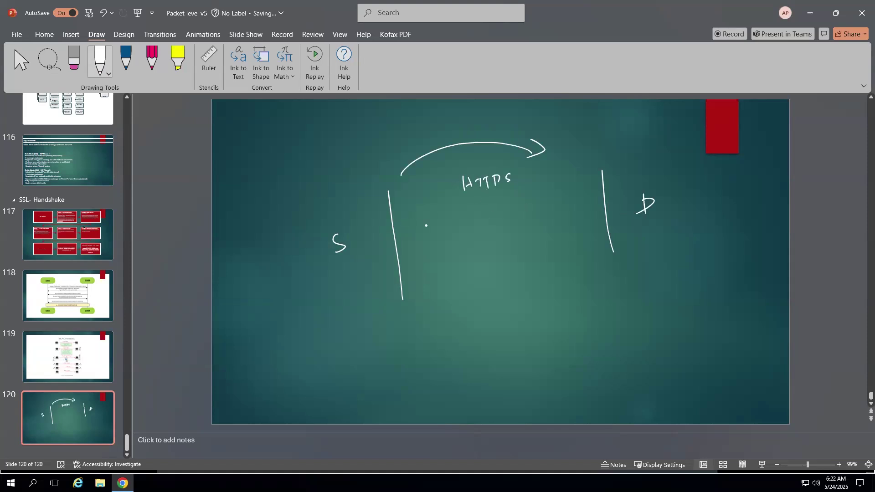
# - Write HTTP → GET between the two sides
pyautogui.moveTo(436, 227); pyautogui.dragTo(437, 237)
pyautogui.moveTo(438, 231); pyautogui.dragTo(465, 234)
pyautogui.moveTo(472, 222)
pyautogui.mouseDown()
pyautogui.moveTo(473, 233)
pyautogui.moveTo(495, 226)
pyautogui.mouseUp()
pyautogui.moveTo(512, 213); pyautogui.dragTo(522, 221)
# - Write HTTP → Response at lower right with a boxed OK above Response
pyautogui.moveTo(523, 266); pyautogui.dragTo(524, 278)
pyautogui.moveTo(524, 272); pyautogui.dragTo(538, 264)
pyautogui.moveTo(534, 265); pyautogui.dragTo(536, 274)
pyautogui.click(548, 270)
pyautogui.moveTo(546, 261)
pyautogui.mouseDown()
pyautogui.moveTo(558, 270)
pyautogui.moveTo(590, 262)
pyautogui.mouseUp()
pyautogui.click(579, 263)
pyautogui.moveTo(585, 257); pyautogui.dragTo(585, 267)
pyautogui.moveTo(560, 312)
pyautogui.mouseDown()
pyautogui.moveTo(612, 288)
pyautogui.moveTo(610, 297)
pyautogui.moveTo(622, 292)
pyautogui.mouseUp()
pyautogui.moveTo(553, 284); pyautogui.dragTo(562, 290)
pyautogui.moveTo(568, 283)
pyautogui.mouseDown()
pyautogui.moveTo(535, 300)
pyautogui.moveTo(535, 281)
pyautogui.mouseUp()
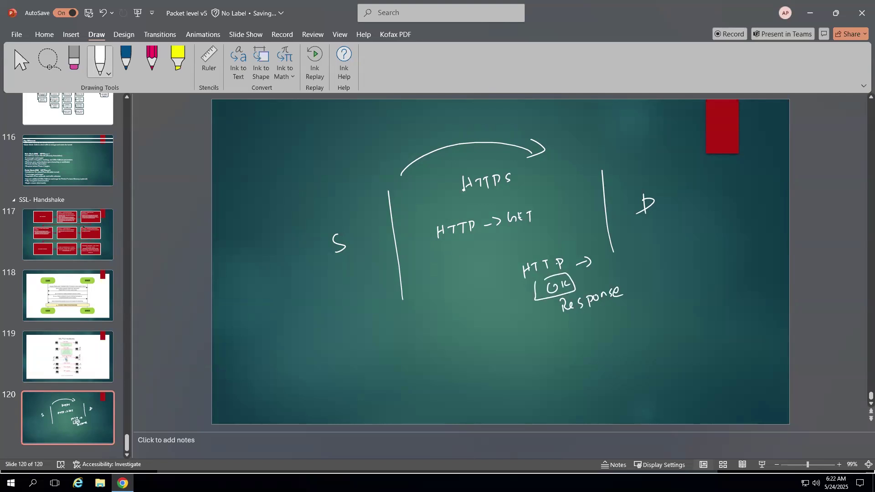
# - Draw lines above and below HTTP → GET and write an underlined 'HTTP over TLS' beneath
pyautogui.moveTo(405, 224); pyautogui.dragTo(598, 191)
pyautogui.moveTo(413, 259); pyautogui.dragTo(582, 226)
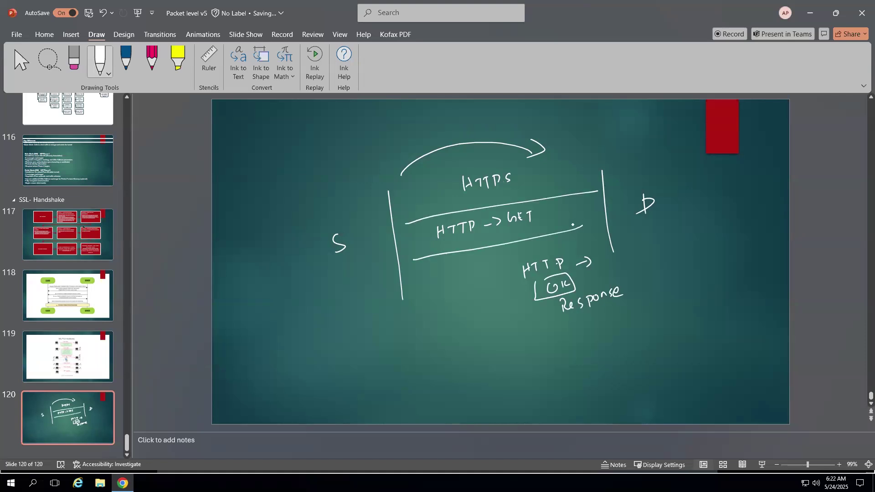
pyautogui.moveTo(435, 271)
pyautogui.mouseDown()
pyautogui.moveTo(436, 286)
pyautogui.moveTo(447, 278)
pyautogui.mouseUp()
pyautogui.moveTo(448, 275)
pyautogui.mouseDown()
pyautogui.moveTo(451, 283)
pyautogui.moveTo(470, 275)
pyautogui.mouseUp()
pyautogui.moveTo(495, 262); pyautogui.dragTo(533, 256)
pyautogui.moveTo(546, 243); pyautogui.dragTo(550, 248)
pyautogui.moveTo(559, 240); pyautogui.dragTo(553, 248)
pyautogui.moveTo(435, 300); pyautogui.dragTo(486, 285)
pyautogui.moveTo(538, 259); pyautogui.dragTo(567, 251)
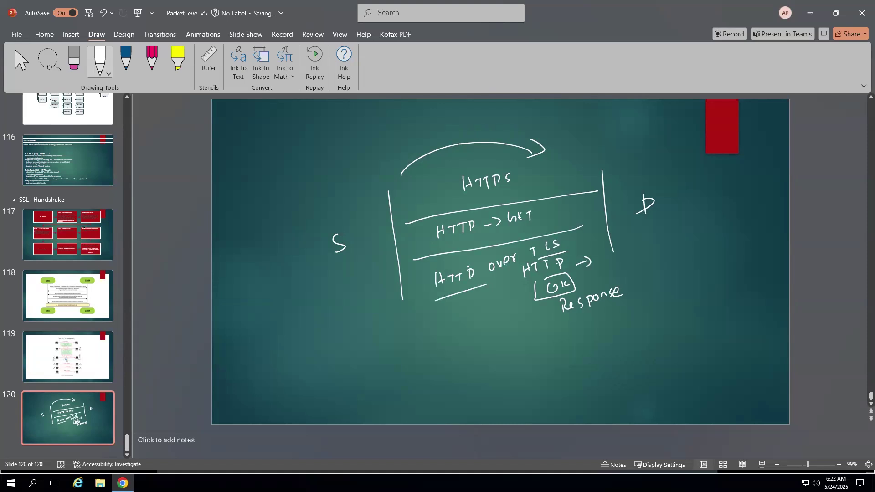
# - Write K, E, H stacks beside S and D and box each stack
pyautogui.moveTo(281, 202); pyautogui.dragTo(281, 214)
pyautogui.moveTo(292, 204); pyautogui.dragTo(292, 214)
pyautogui.moveTo(287, 245)
pyautogui.mouseDown()
pyautogui.moveTo(294, 232)
pyautogui.moveTo(297, 272)
pyautogui.moveTo(303, 266)
pyautogui.mouseUp()
pyautogui.moveTo(303, 259); pyautogui.dragTo(304, 269)
pyautogui.moveTo(692, 171)
pyautogui.mouseDown()
pyautogui.moveTo(707, 181)
pyautogui.moveTo(711, 217)
pyautogui.mouseUp()
pyautogui.moveTo(708, 256); pyautogui.dragTo(707, 265)
pyautogui.moveTo(713, 250); pyautogui.dragTo(715, 263)
pyautogui.moveTo(684, 167)
pyautogui.mouseDown()
pyautogui.moveTo(678, 187)
pyautogui.moveTo(695, 254)
pyautogui.moveTo(705, 250)
pyautogui.moveTo(718, 160)
pyautogui.moveTo(705, 255)
pyautogui.mouseUp()
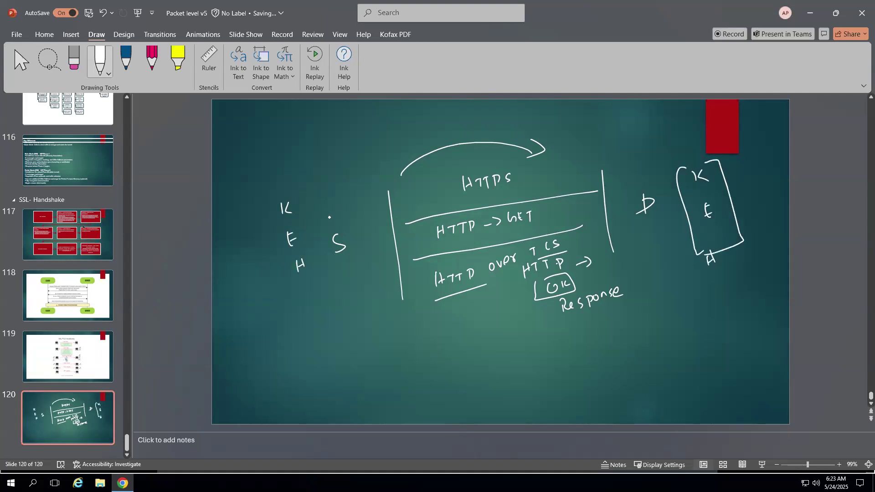
pyautogui.moveTo(278, 199); pyautogui.dragTo(295, 295)
pyautogui.click(294, 195)
pyautogui.moveTo(294, 194); pyautogui.dragTo(347, 291)
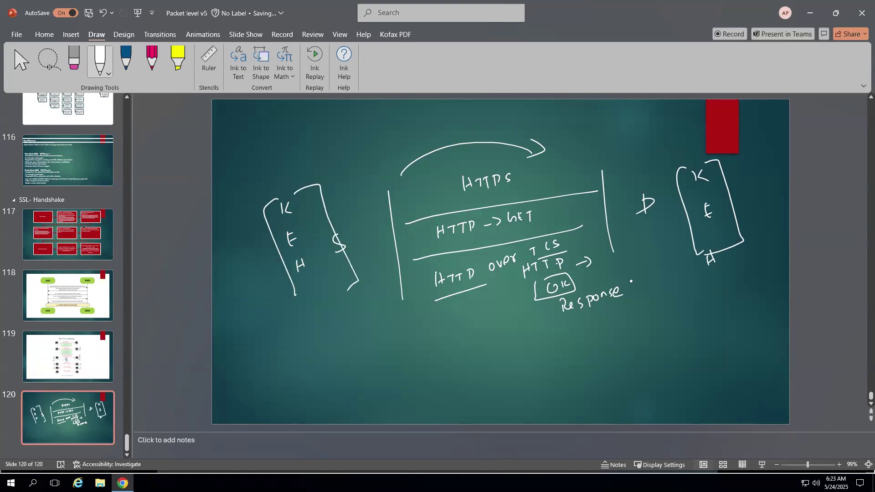
# - Draw a larger arrow arc above the HTTPS arc and circle the K, E, H letters on both sides
pyautogui.moveTo(334, 164)
pyautogui.mouseDown()
pyautogui.moveTo(397, 133)
pyautogui.moveTo(587, 122)
pyautogui.moveTo(569, 126)
pyautogui.mouseUp()
pyautogui.moveTo(336, 141); pyautogui.dragTo(337, 175)
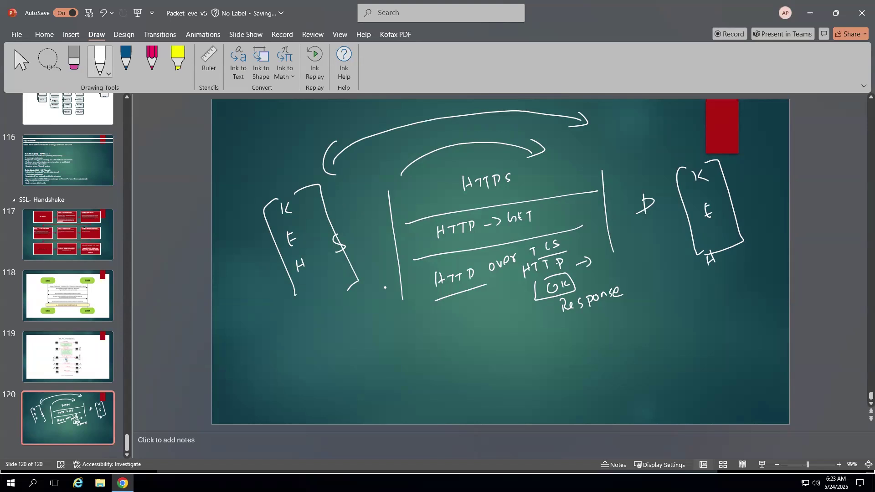
pyautogui.moveTo(281, 197)
pyautogui.mouseDown()
pyautogui.moveTo(276, 223)
pyautogui.moveTo(284, 201)
pyautogui.mouseUp()
pyautogui.moveTo(287, 226)
pyautogui.mouseDown()
pyautogui.moveTo(279, 234)
pyautogui.moveTo(286, 225)
pyautogui.mouseUp()
pyautogui.moveTo(296, 256); pyautogui.dragTo(295, 258)
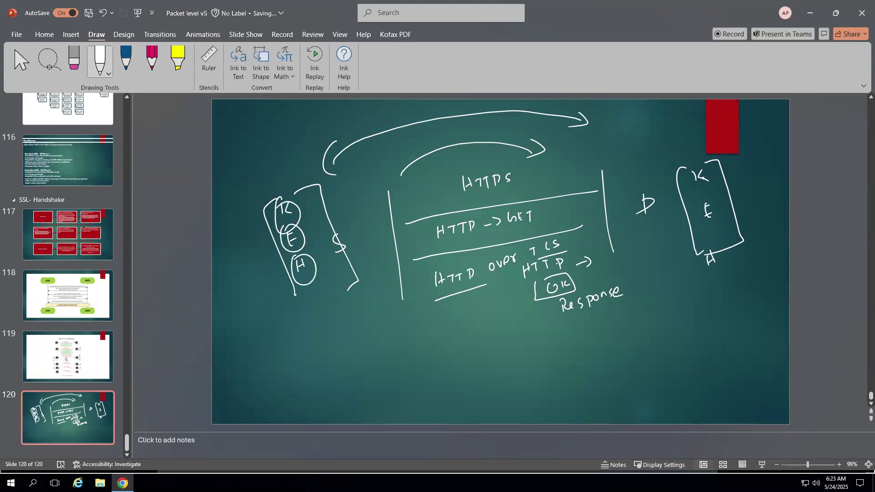
pyautogui.moveTo(702, 166); pyautogui.dragTo(698, 169)
pyautogui.moveTo(711, 197); pyautogui.dragTo(707, 199)
pyautogui.moveTo(710, 243)
pyautogui.mouseDown()
pyautogui.moveTo(698, 252)
pyautogui.moveTo(721, 256)
pyautogui.mouseUp()
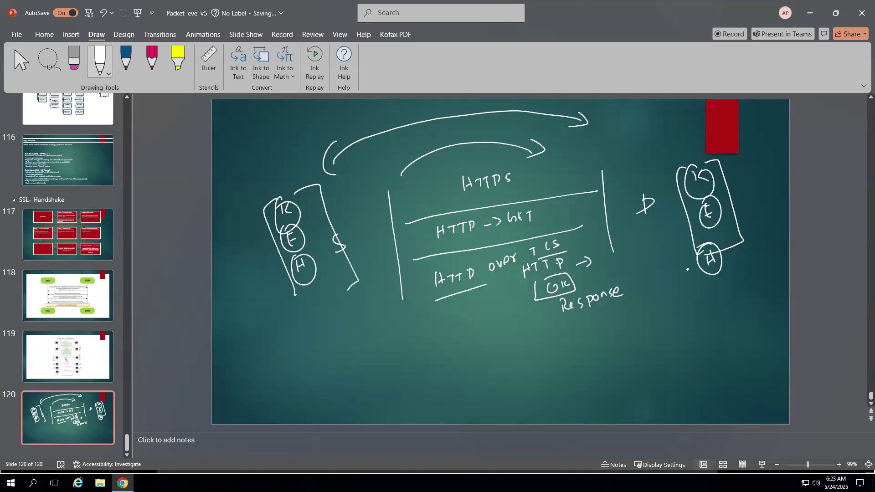
# - Write 'Cipher suits' below the left K/E/H box
pyautogui.moveTo(314, 330); pyautogui.dragTo(310, 344)
pyautogui.moveTo(321, 333)
pyautogui.mouseDown()
pyautogui.moveTo(326, 344)
pyautogui.moveTo(339, 338)
pyautogui.mouseUp()
pyautogui.moveTo(340, 333); pyautogui.dragTo(359, 332)
pyautogui.moveTo(366, 326); pyautogui.dragTo(370, 329)
pyautogui.moveTo(374, 319)
pyautogui.mouseDown()
pyautogui.moveTo(376, 328)
pyautogui.moveTo(380, 321)
pyautogui.mouseUp()
pyautogui.click(389, 318)
# - Write 'Ciphersuit' to the right of Response and 'messages' below it
pyautogui.moveTo(662, 322); pyautogui.dragTo(665, 331)
pyautogui.moveTo(672, 322)
pyautogui.mouseDown()
pyautogui.moveTo(672, 333)
pyautogui.moveTo(689, 315)
pyautogui.moveTo(686, 324)
pyautogui.mouseUp()
pyautogui.moveTo(696, 321)
pyautogui.mouseDown()
pyautogui.moveTo(702, 312)
pyautogui.moveTo(706, 319)
pyautogui.mouseUp()
pyautogui.moveTo(711, 311); pyautogui.dragTo(729, 316)
pyautogui.moveTo(507, 369)
pyautogui.mouseDown()
pyautogui.moveTo(509, 360)
pyautogui.moveTo(553, 363)
pyautogui.mouseUp()
pyautogui.click(546, 351)
pyautogui.click(554, 349)
pyautogui.moveTo(561, 353); pyautogui.dragTo(568, 348)
# - Write 'layer' with a boxed 7 at the top left
pyautogui.moveTo(277, 134); pyautogui.dragTo(282, 146)
pyautogui.moveTo(286, 145)
pyautogui.mouseDown()
pyautogui.moveTo(290, 136)
pyautogui.moveTo(301, 149)
pyautogui.mouseUp()
pyautogui.moveTo(307, 138)
pyautogui.mouseDown()
pyautogui.moveTo(303, 161)
pyautogui.moveTo(318, 136)
pyautogui.mouseUp()
pyautogui.moveTo(336, 122)
pyautogui.mouseDown()
pyautogui.moveTo(341, 135)
pyautogui.moveTo(353, 112)
pyautogui.mouseUp()
pyautogui.moveTo(353, 113)
pyautogui.mouseDown()
pyautogui.moveTo(358, 134)
pyautogui.moveTo(335, 141)
pyautogui.moveTo(331, 116)
pyautogui.mouseUp()
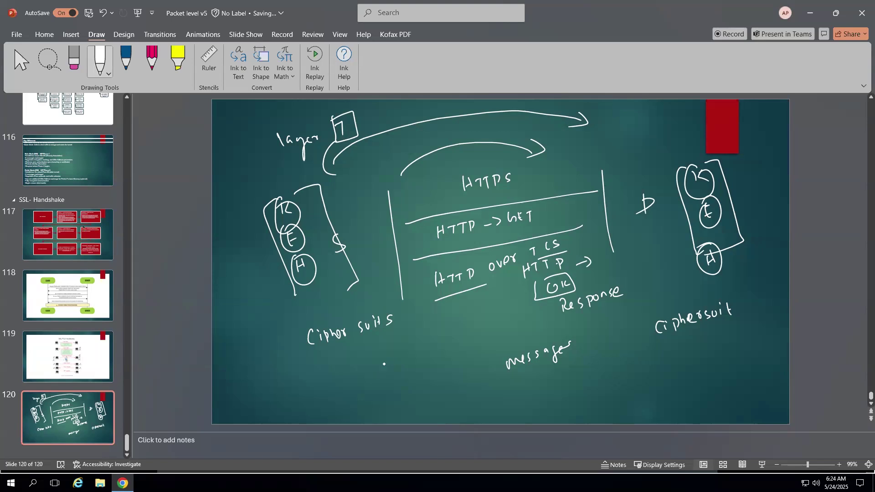
# - Write 'TCP Reset' below Cipher suits, box it, and draw an arrow out of the box
pyautogui.moveTo(316, 372); pyautogui.dragTo(315, 386)
pyautogui.moveTo(312, 378); pyautogui.dragTo(337, 389)
pyautogui.moveTo(360, 372)
pyautogui.mouseDown()
pyautogui.moveTo(360, 386)
pyautogui.moveTo(370, 381)
pyautogui.mouseUp()
pyautogui.moveTo(366, 378); pyautogui.dragTo(375, 381)
pyautogui.moveTo(380, 373)
pyautogui.mouseDown()
pyautogui.moveTo(376, 382)
pyautogui.moveTo(389, 379)
pyautogui.mouseUp()
pyautogui.moveTo(392, 369); pyautogui.dragTo(392, 379)
pyautogui.moveTo(389, 373); pyautogui.dragTo(397, 372)
pyautogui.moveTo(304, 358); pyautogui.dragTo(305, 402)
pyautogui.moveTo(306, 360)
pyautogui.mouseDown()
pyautogui.moveTo(357, 355)
pyautogui.moveTo(419, 392)
pyautogui.moveTo(306, 401)
pyautogui.mouseUp()
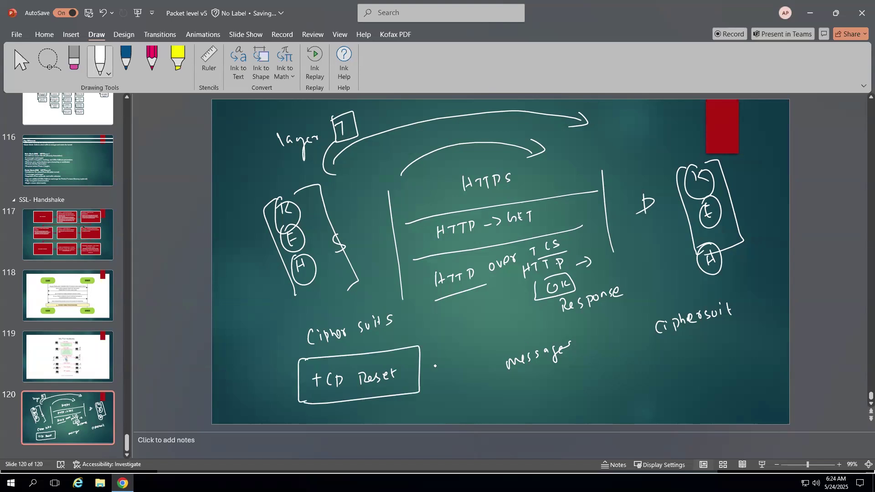
pyautogui.moveTo(432, 381); pyautogui.dragTo(448, 395)
pyautogui.moveTo(446, 385); pyautogui.dragTo(449, 397)
# - Write '3 way handshake' in brackets below messages
pyautogui.moveTo(534, 381)
pyautogui.mouseDown()
pyautogui.moveTo(528, 390)
pyautogui.moveTo(536, 397)
pyautogui.mouseUp()
pyautogui.moveTo(544, 387)
pyautogui.mouseDown()
pyautogui.moveTo(568, 391)
pyautogui.moveTo(573, 408)
pyautogui.mouseUp()
pyautogui.moveTo(580, 374)
pyautogui.mouseDown()
pyautogui.moveTo(586, 385)
pyautogui.moveTo(605, 384)
pyautogui.mouseUp()
pyautogui.moveTo(613, 369); pyautogui.dragTo(618, 380)
pyautogui.moveTo(628, 363); pyautogui.dragTo(638, 373)
pyautogui.moveTo(641, 368)
pyautogui.mouseDown()
pyautogui.moveTo(639, 376)
pyautogui.moveTo(655, 363)
pyautogui.mouseUp()
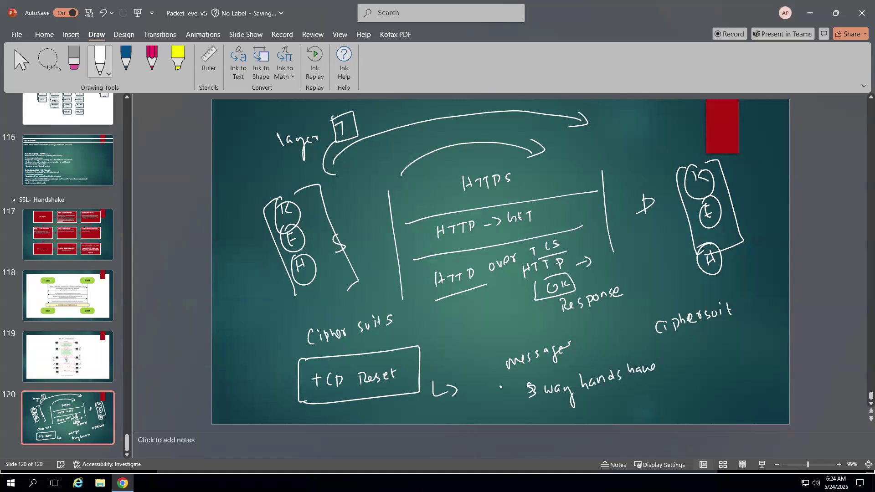
pyautogui.moveTo(513, 378); pyautogui.dragTo(530, 405)
pyautogui.moveTo(650, 347)
pyautogui.mouseDown()
pyautogui.moveTo(663, 370)
pyautogui.moveTo(657, 380)
pyautogui.mouseUp()
# - Add an arrow with a 'Record layer' label, then switch back to the lab browser
pyautogui.moveTo(572, 157)
pyautogui.mouseDown()
pyautogui.moveTo(575, 146)
pyautogui.moveTo(588, 151)
pyautogui.mouseUp()
pyautogui.moveTo(600, 141)
pyautogui.mouseDown()
pyautogui.moveTo(600, 158)
pyautogui.moveTo(607, 150)
pyautogui.mouseUp()
pyautogui.moveTo(604, 155); pyautogui.dragTo(622, 153)
pyautogui.moveTo(629, 145); pyautogui.dragTo(635, 145)
pyautogui.moveTo(643, 145)
pyautogui.mouseDown()
pyautogui.moveTo(606, 178)
pyautogui.moveTo(624, 179)
pyautogui.mouseUp()
pyautogui.moveTo(630, 170)
pyautogui.mouseDown()
pyautogui.moveTo(626, 189)
pyautogui.moveTo(638, 174)
pyautogui.mouseUp()
pyautogui.moveTo(637, 175); pyautogui.dragTo(641, 168)
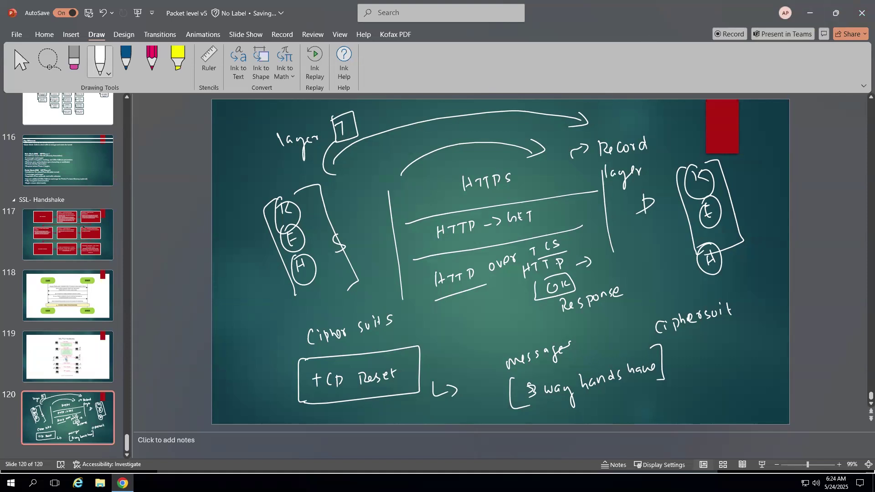
pyautogui.hotkey('alt', 'Tab')
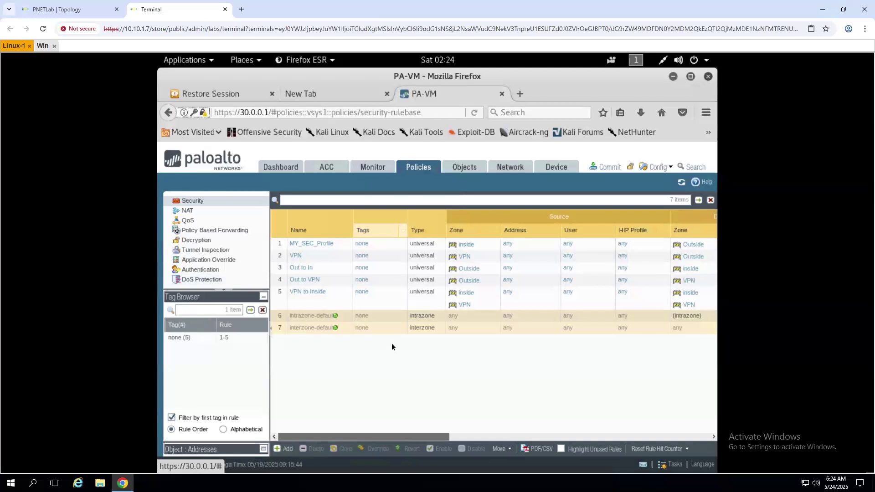
# - Minimize the Palo Alto web UI, bring up the Receive_VPN capture, and select packet 11 (Client Hello)
pyautogui.click(669, 76)
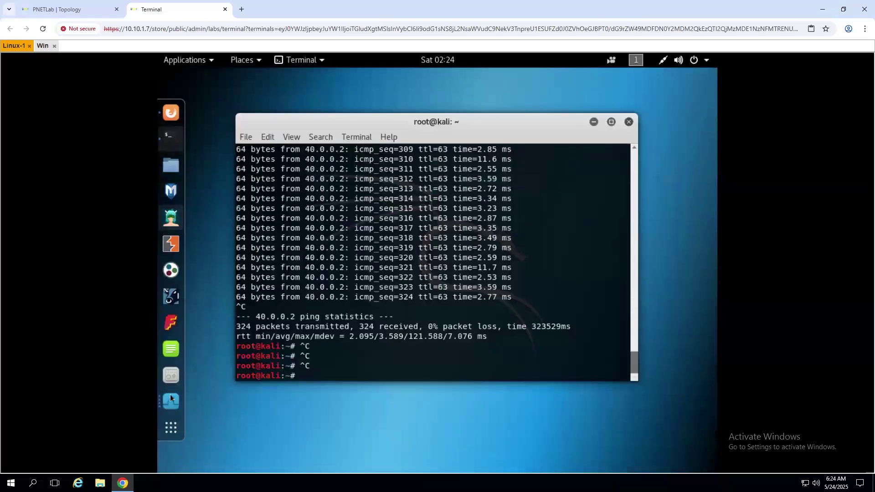
pyautogui.click(171, 398)
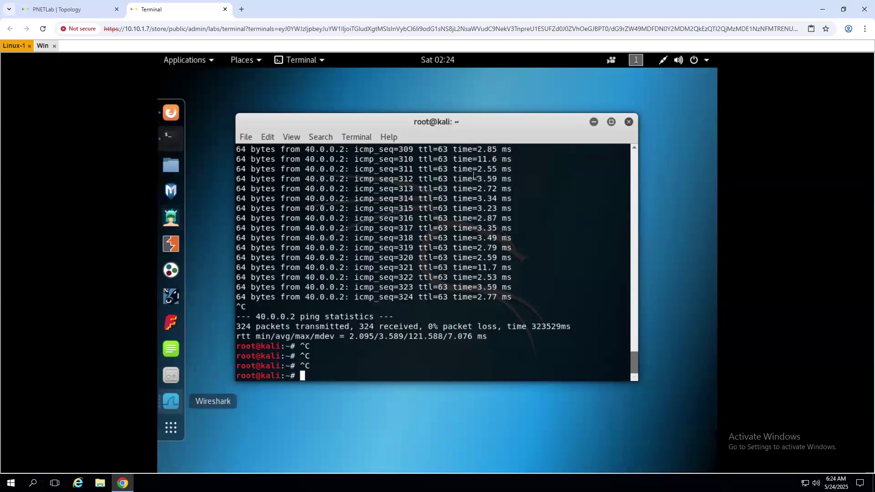
pyautogui.click(427, 188)
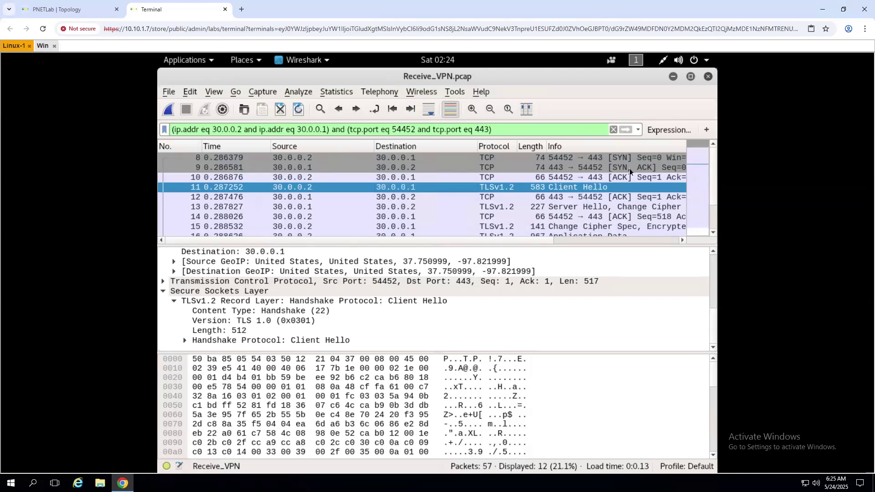
# - Review the SYN-ACK and ACK packets, collapse the IPv4 details, and reselect Client Hello packet 11
pyautogui.click(488, 167)
pyautogui.click(337, 177)
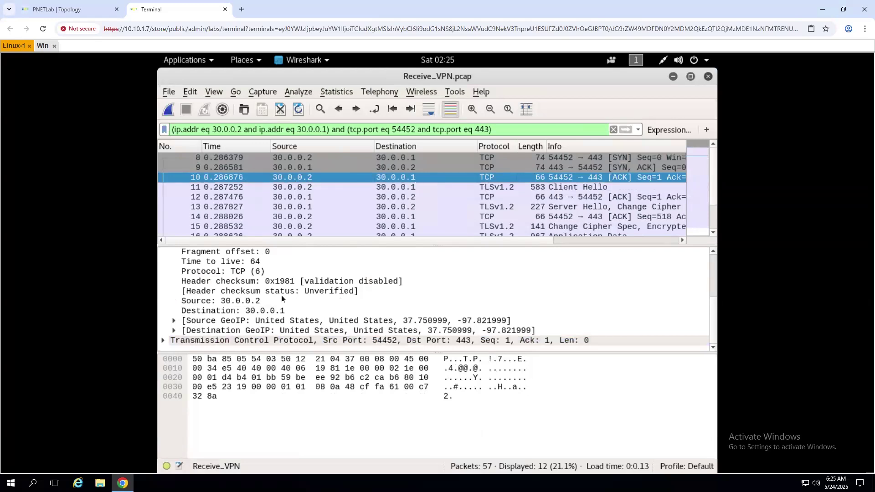
pyautogui.scroll(3, 279, 294)
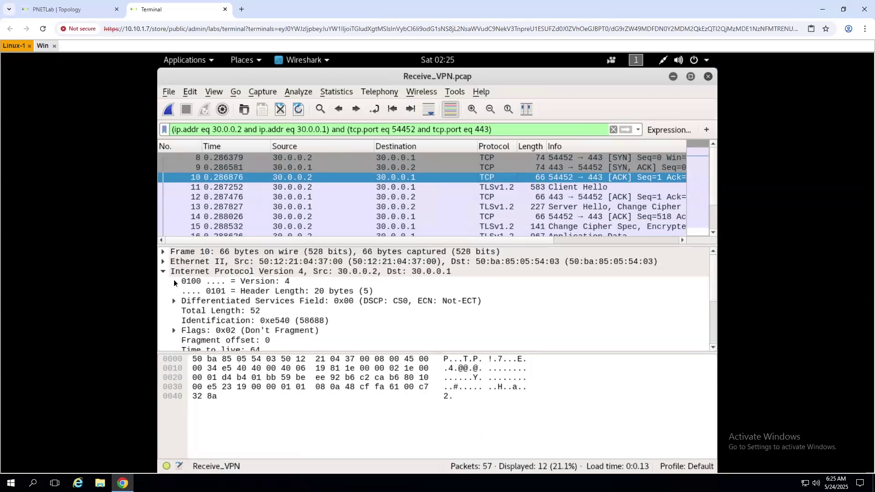
pyautogui.click(163, 272)
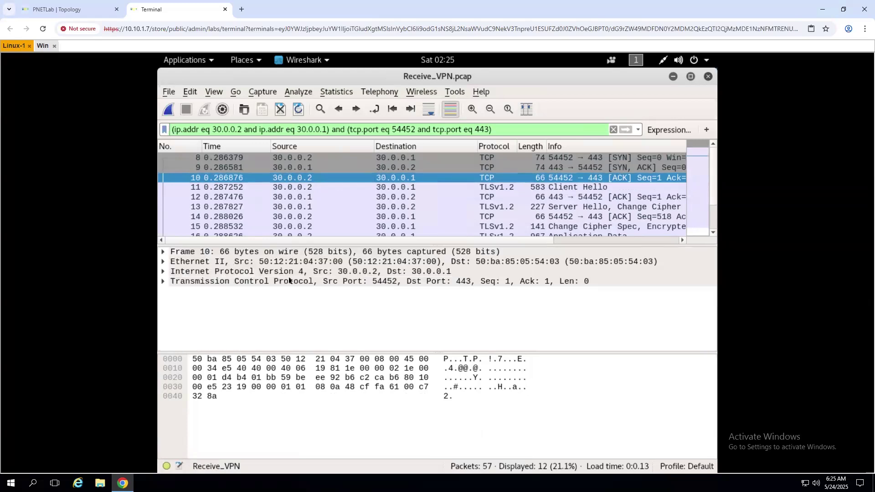
pyautogui.click(315, 188)
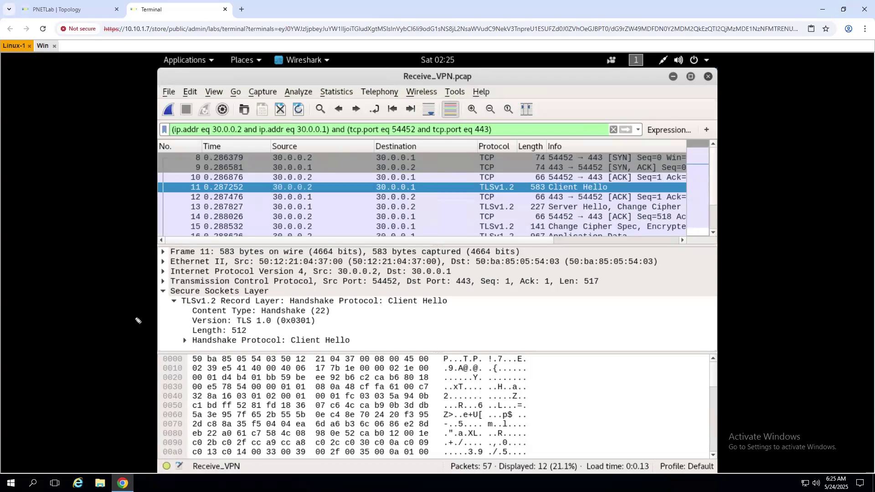
# - Mark the TLSv1.2 Record Layer, content type and version lines in the packet details
pyautogui.moveTo(187, 295); pyautogui.dragTo(174, 306)
pyautogui.moveTo(443, 292)
pyautogui.mouseDown()
pyautogui.moveTo(464, 296)
pyautogui.moveTo(449, 301)
pyautogui.mouseUp()
pyautogui.moveTo(192, 317); pyautogui.dragTo(184, 328)
pyautogui.moveTo(334, 315); pyautogui.dragTo(305, 321)
# - Expand the Client Hello handshake fields and show the TLS 1.2 version bytes, then return to PowerPoint
pyautogui.click(185, 341)
pyautogui.scroll(-3, 272, 332)
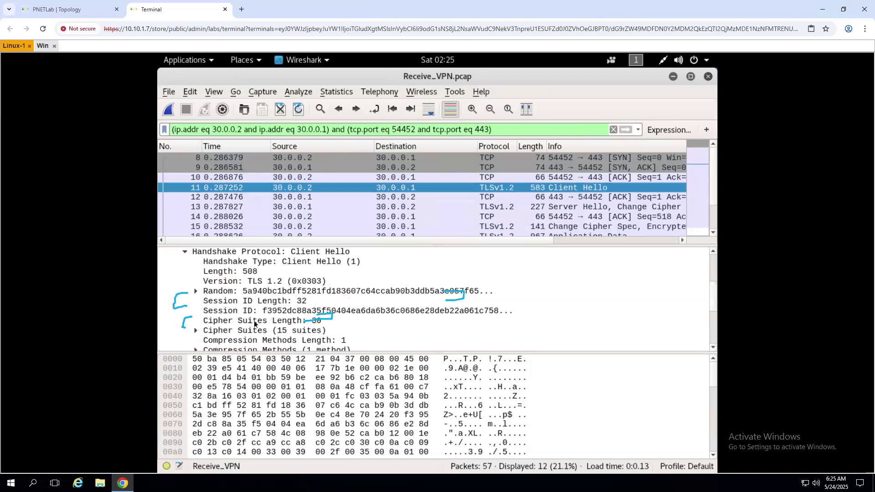
pyautogui.scroll(1, 254, 319)
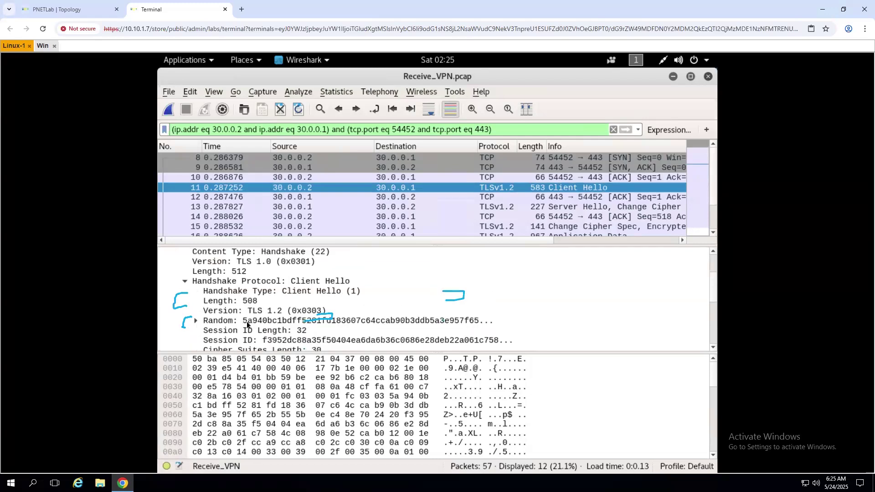
pyautogui.scroll(1, 247, 321)
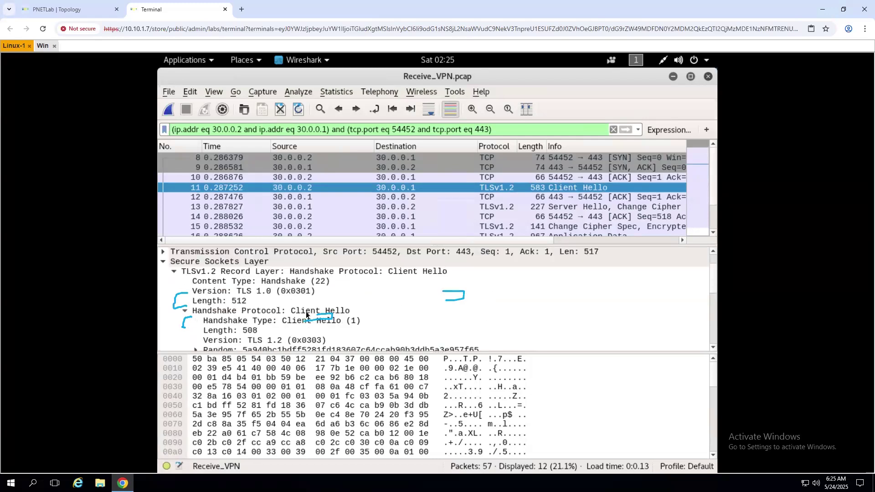
pyautogui.scroll(-1, 292, 308)
pyautogui.scroll(-1, 226, 288)
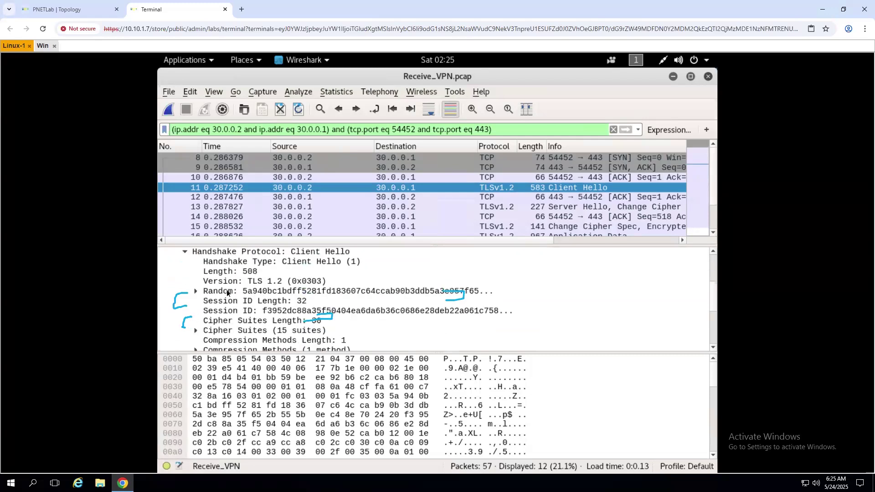
pyautogui.click(226, 283)
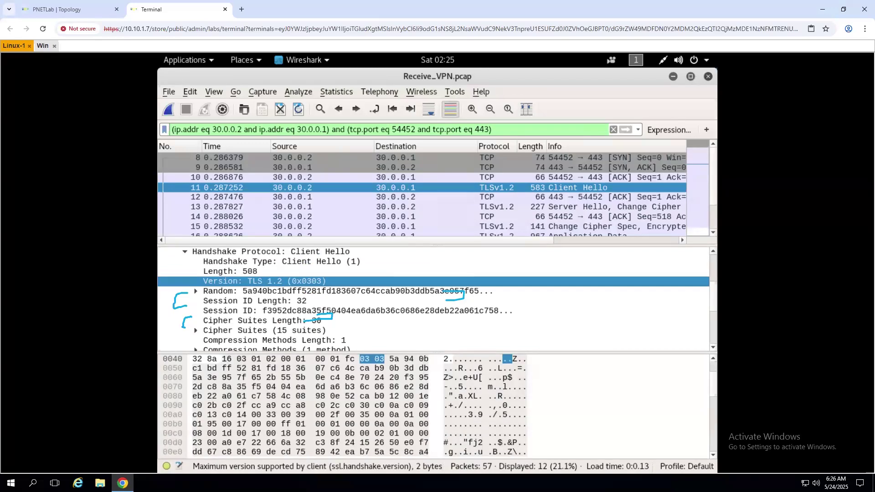
pyautogui.hotkey('alt', 'Tab')
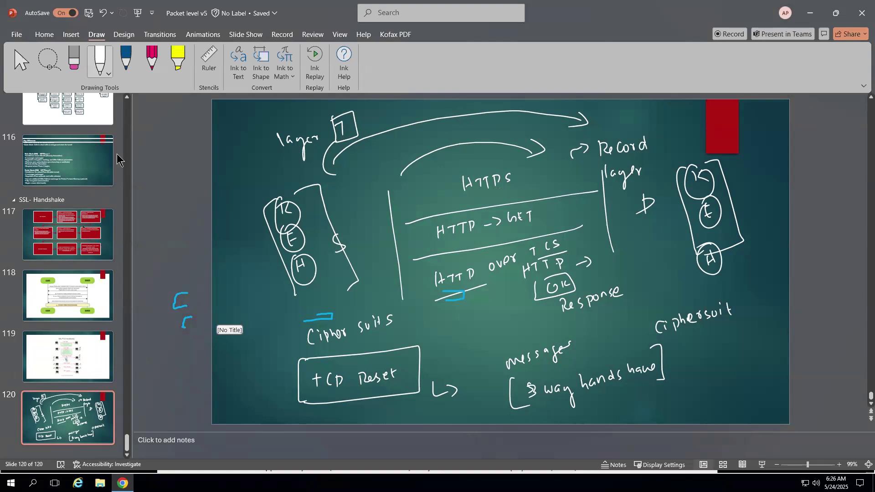
# - Switch the pen to pink and write 30.0.0.2, 30.0.0.1 and a TLS 1.0 note
pyautogui.click(109, 72)
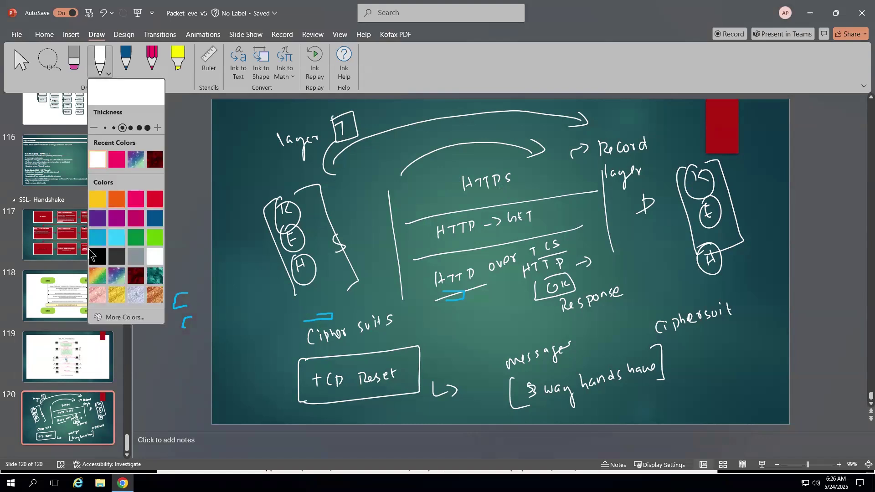
pyautogui.click(133, 203)
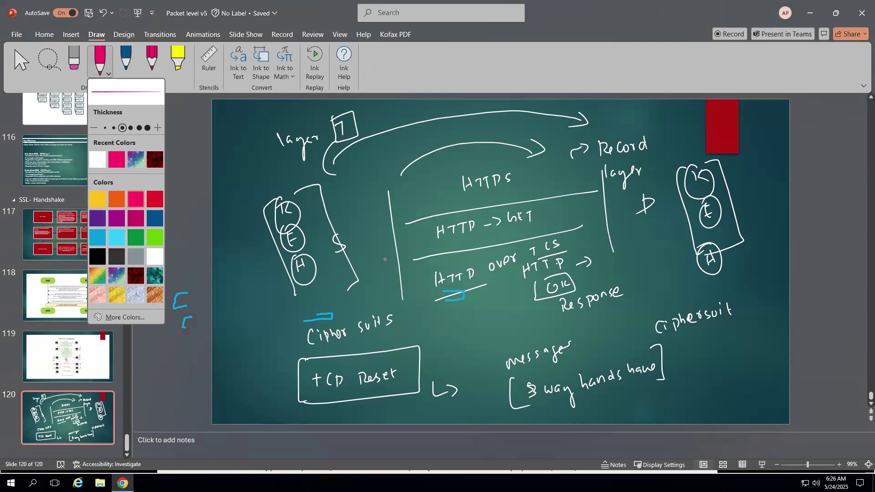
pyautogui.click(349, 208)
pyautogui.moveTo(349, 204)
pyautogui.mouseDown()
pyautogui.moveTo(351, 216)
pyautogui.moveTo(407, 198)
pyautogui.mouseUp()
pyautogui.click(367, 209)
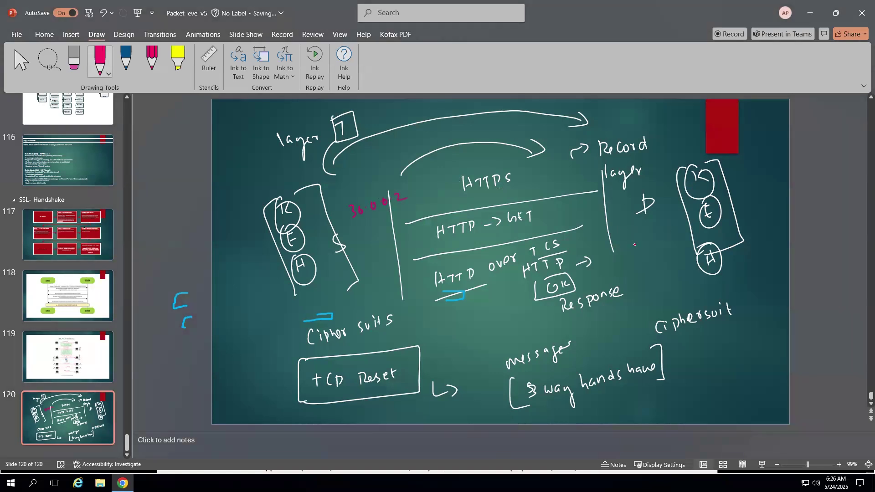
pyautogui.moveTo(644, 245); pyautogui.dragTo(643, 246)
pyautogui.moveTo(252, 187); pyautogui.dragTo(252, 182)
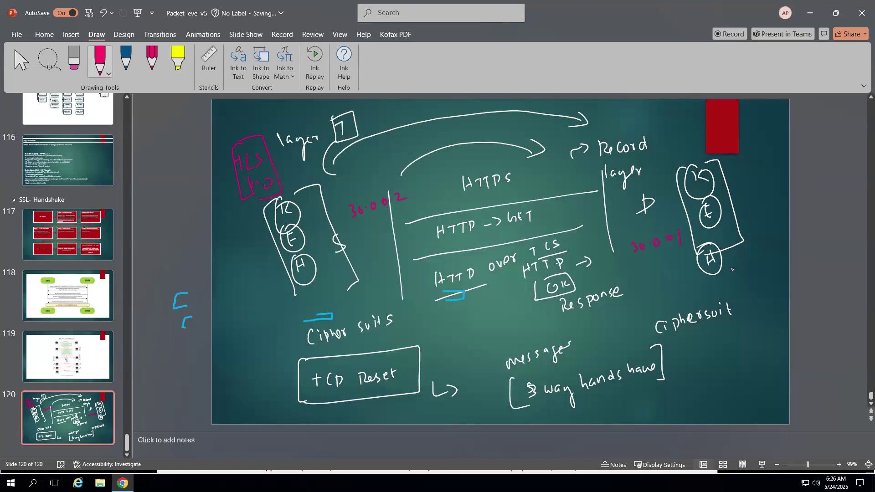
# - Box beside the right H and cross out Response, the HTTP → GET arrow, Reset and part of 3 way handshake
pyautogui.moveTo(755, 282); pyautogui.dragTo(759, 296)
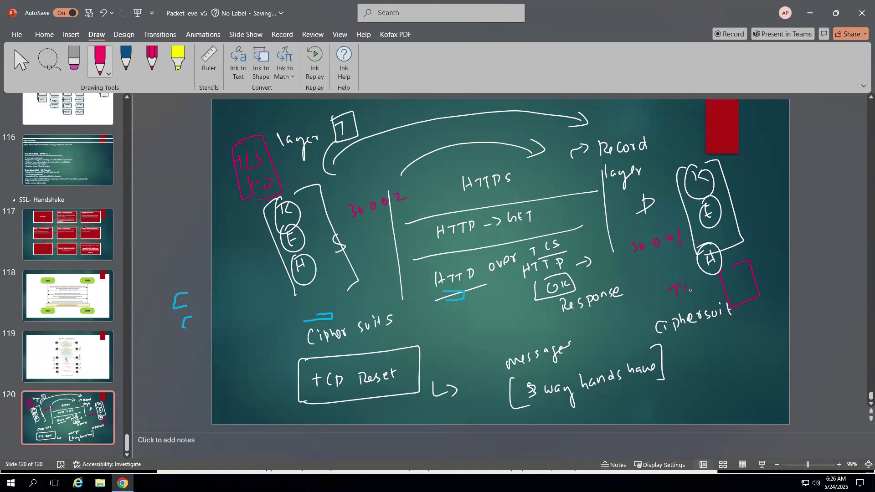
pyautogui.moveTo(601, 269)
pyautogui.mouseDown()
pyautogui.moveTo(586, 314)
pyautogui.moveTo(600, 301)
pyautogui.mouseUp()
pyautogui.moveTo(500, 196)
pyautogui.mouseDown()
pyautogui.moveTo(487, 227)
pyautogui.moveTo(500, 221)
pyautogui.mouseUp()
pyautogui.moveTo(384, 348); pyautogui.dragTo(378, 380)
pyautogui.moveTo(374, 362); pyautogui.dragTo(401, 369)
pyautogui.moveTo(591, 362); pyautogui.dragTo(588, 374)
pyautogui.moveTo(597, 370); pyautogui.dragTo(582, 372)
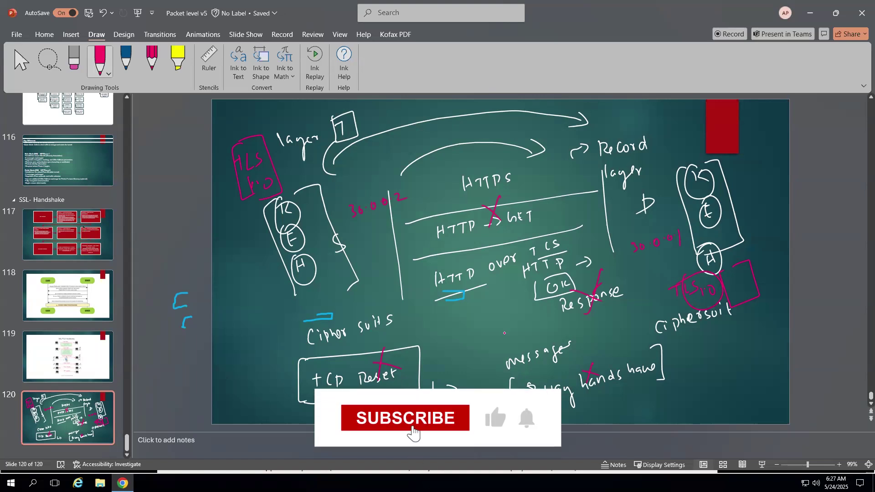
# - Erase all the ink from slide 120
pyautogui.press('Escape')
pyautogui.hotkey('ctrl', 'a')
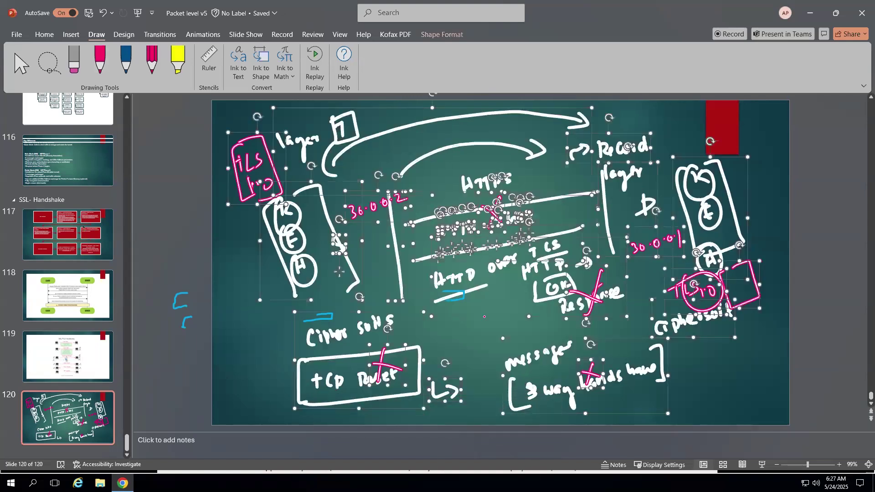
pyautogui.press('Delete')
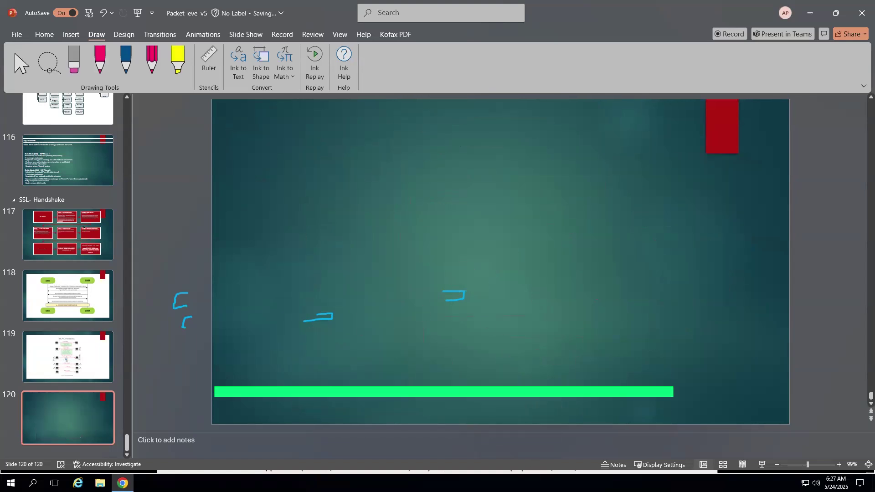